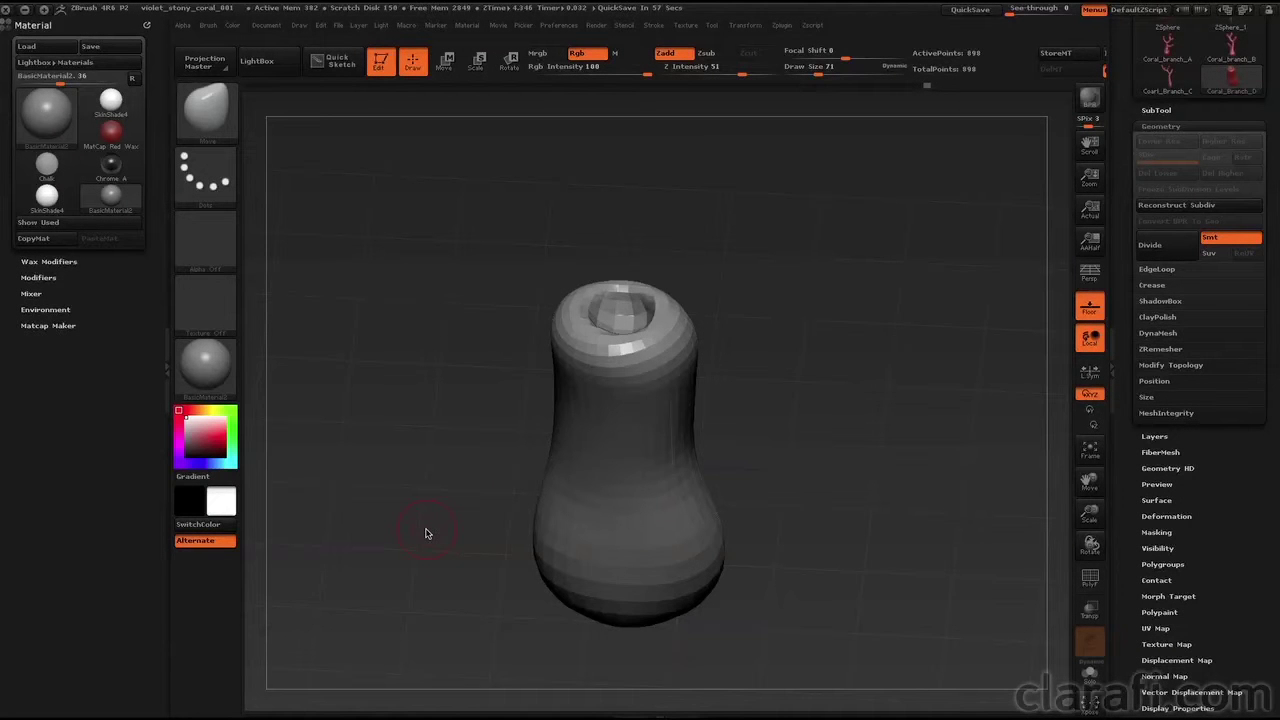
# - Inspect Coral_Branch_D from several angles and compare it with Coral_branch_B
pyautogui.moveTo(466, 410); pyautogui.dragTo(447, 447)
pyautogui.scroll(3, 1130, 232)
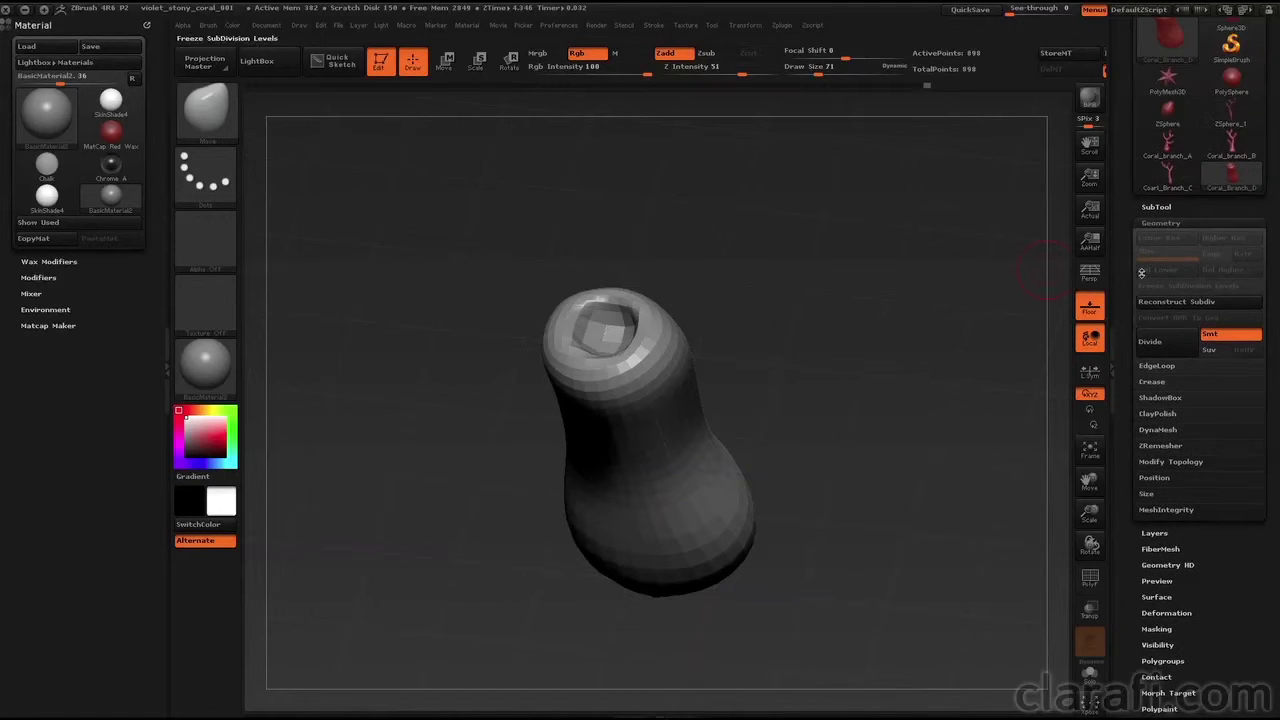
pyautogui.click(1250, 144)
pyautogui.click(1250, 145)
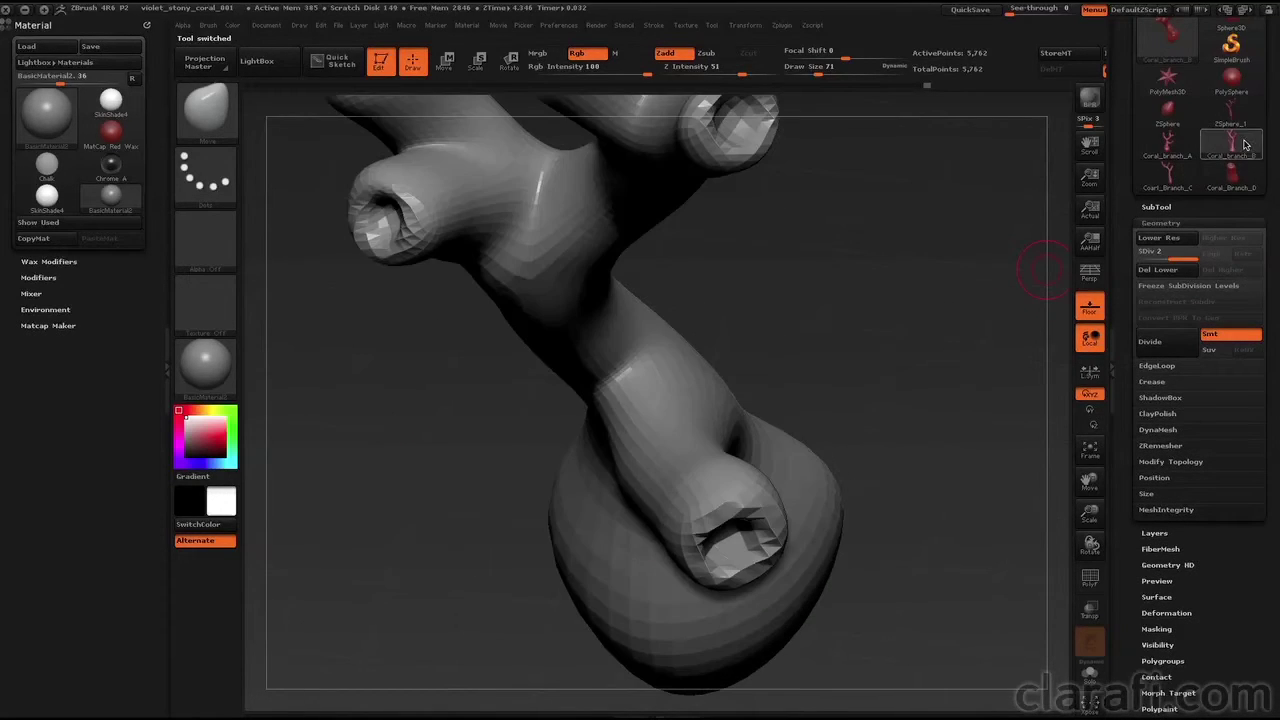
pyautogui.click(1188, 178)
pyautogui.click(1232, 183)
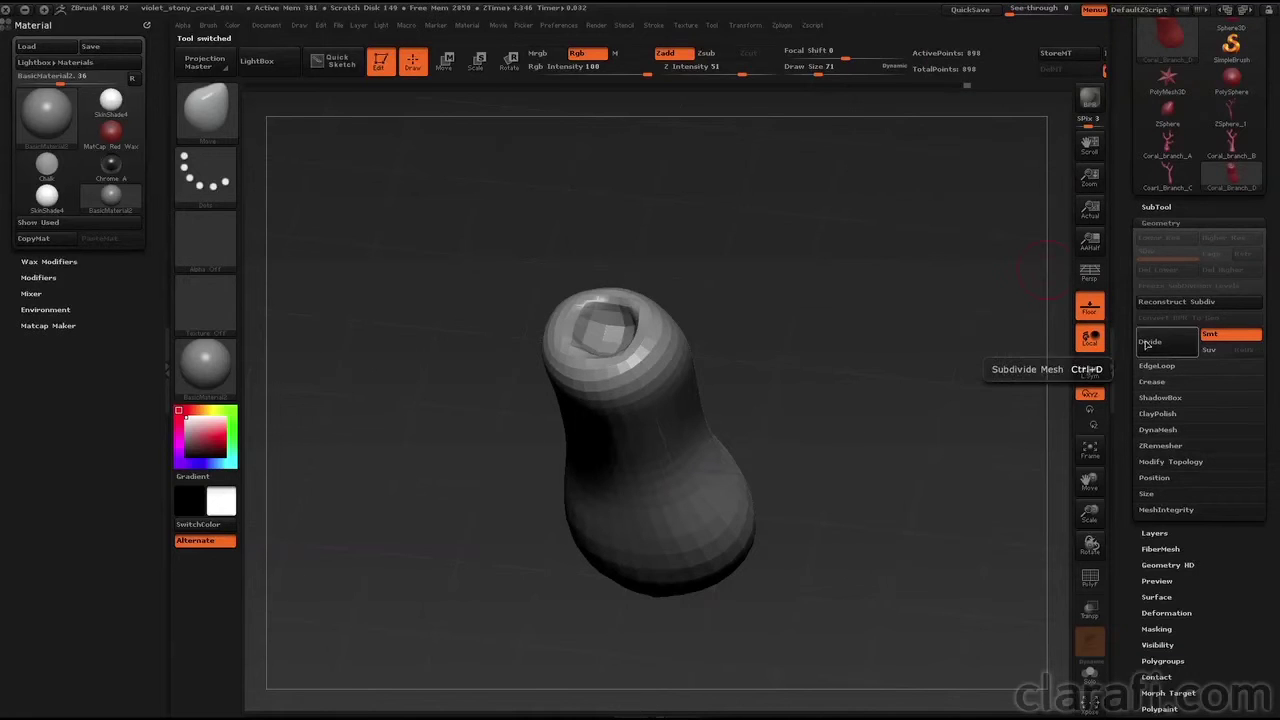
pyautogui.moveTo(877, 509); pyautogui.dragTo(887, 481)
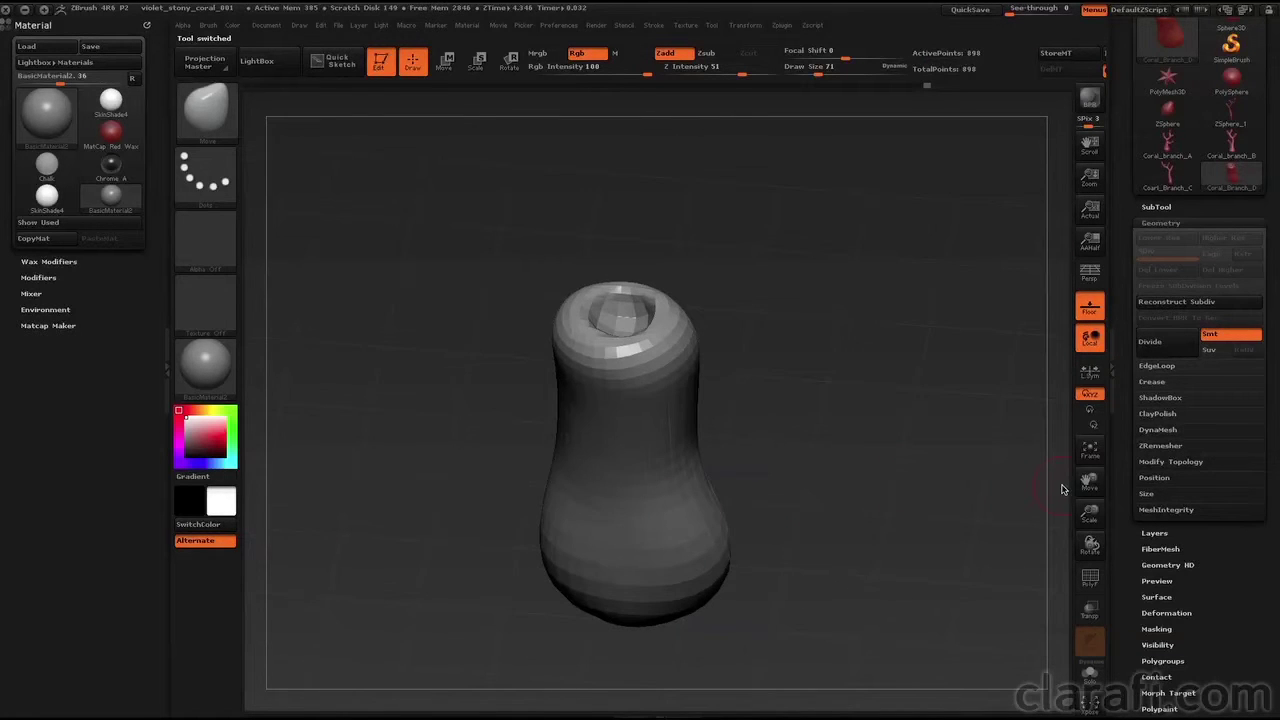
pyautogui.moveTo(1080, 486); pyautogui.dragTo(1080, 457)
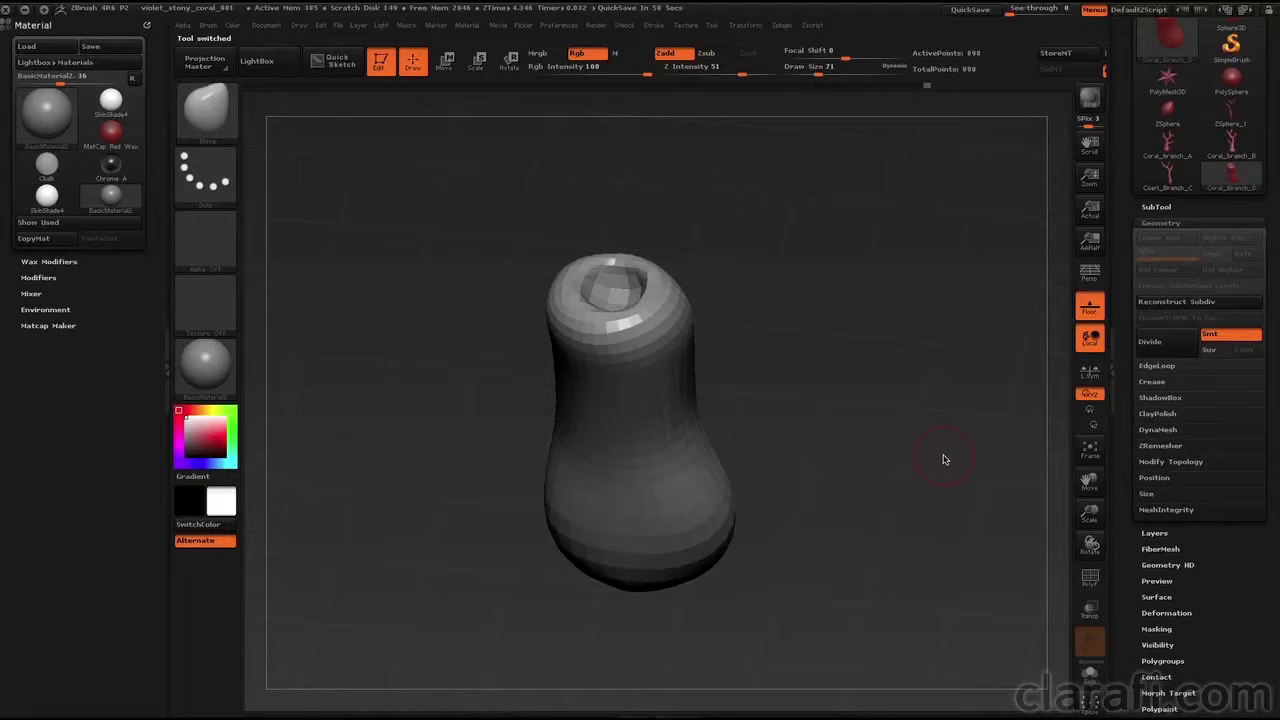
# - Make Coral_branch_A the active model and show its subtool list
pyautogui.click(1157, 207)
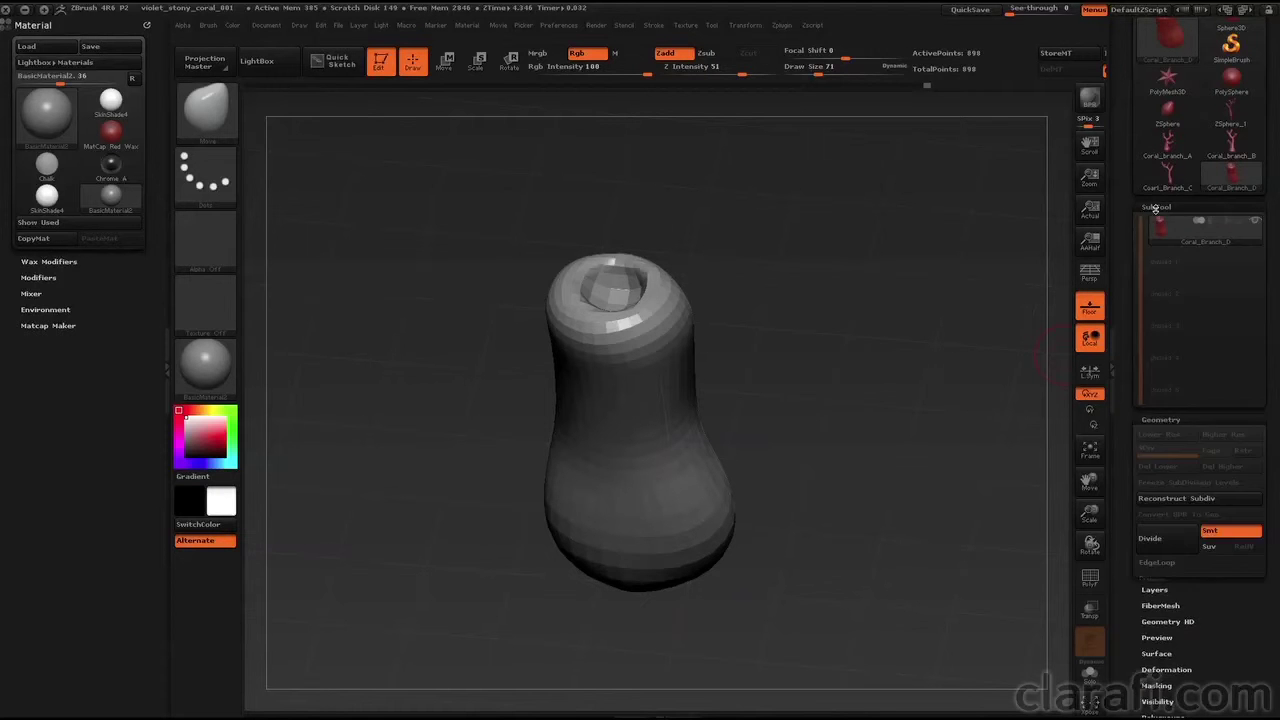
pyautogui.click(1232, 147)
pyautogui.click(1163, 143)
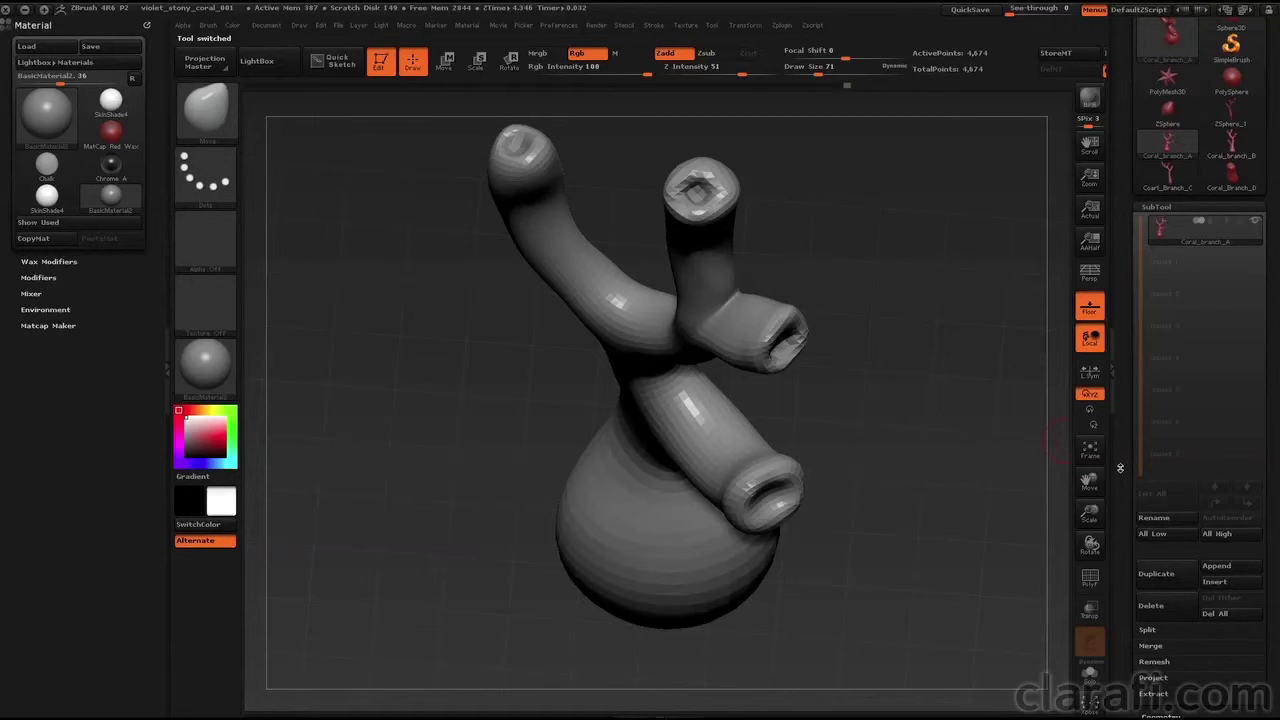
pyautogui.scroll(-5, 1120, 468)
pyautogui.moveTo(926, 418); pyautogui.dragTo(839, 459)
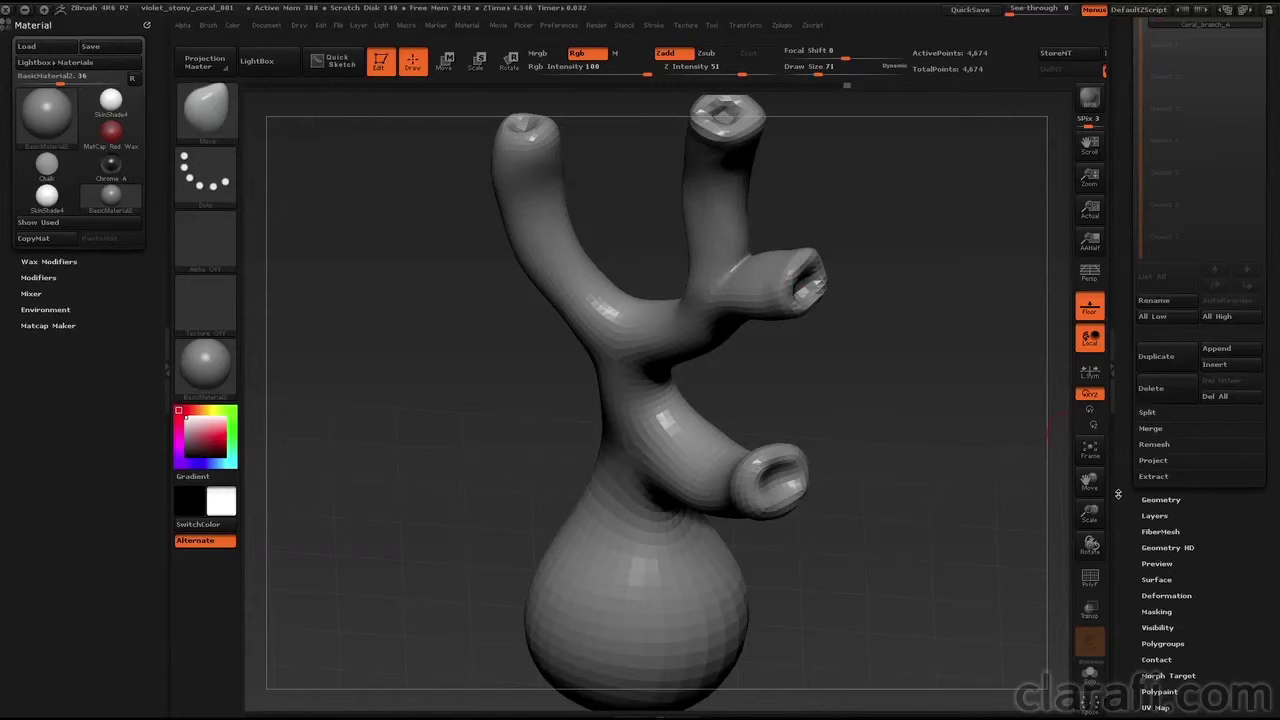
# - Delete the lower subdivision level of Coral_branch_A so meshes can be inserted into it
pyautogui.scroll(5, 1123, 500)
pyautogui.scroll(-5, 1123, 596)
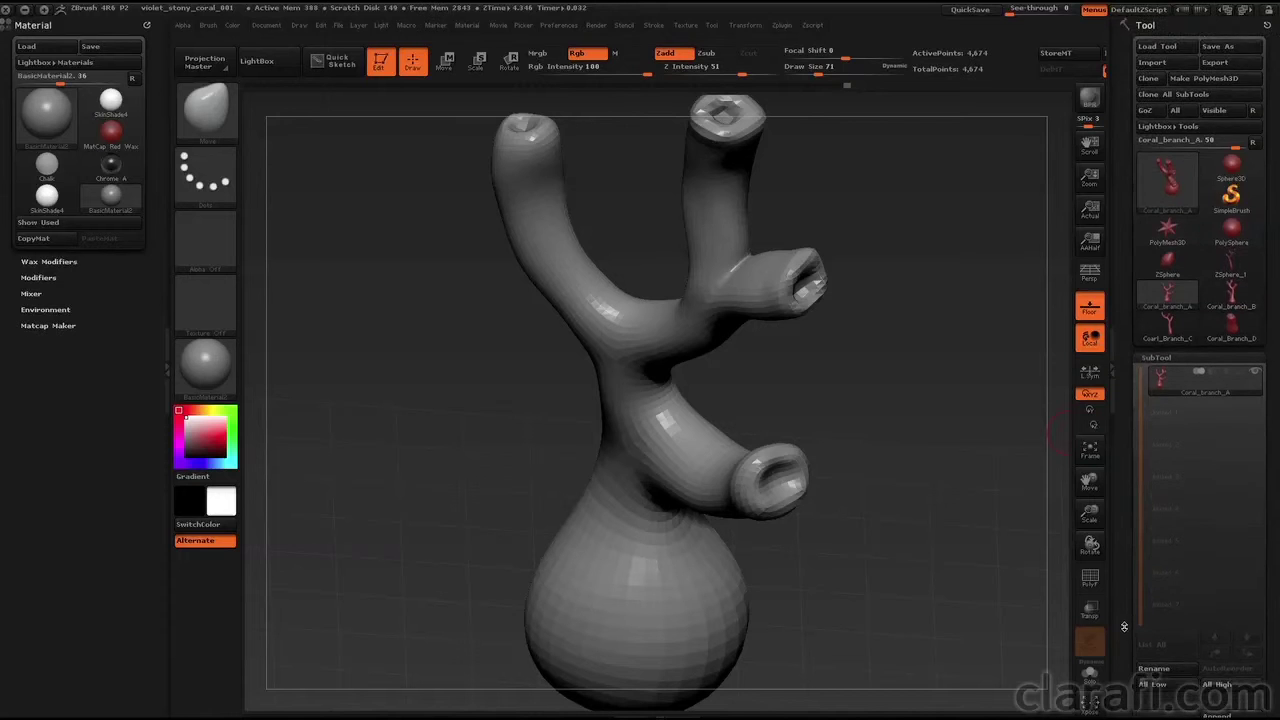
pyautogui.click(1155, 484)
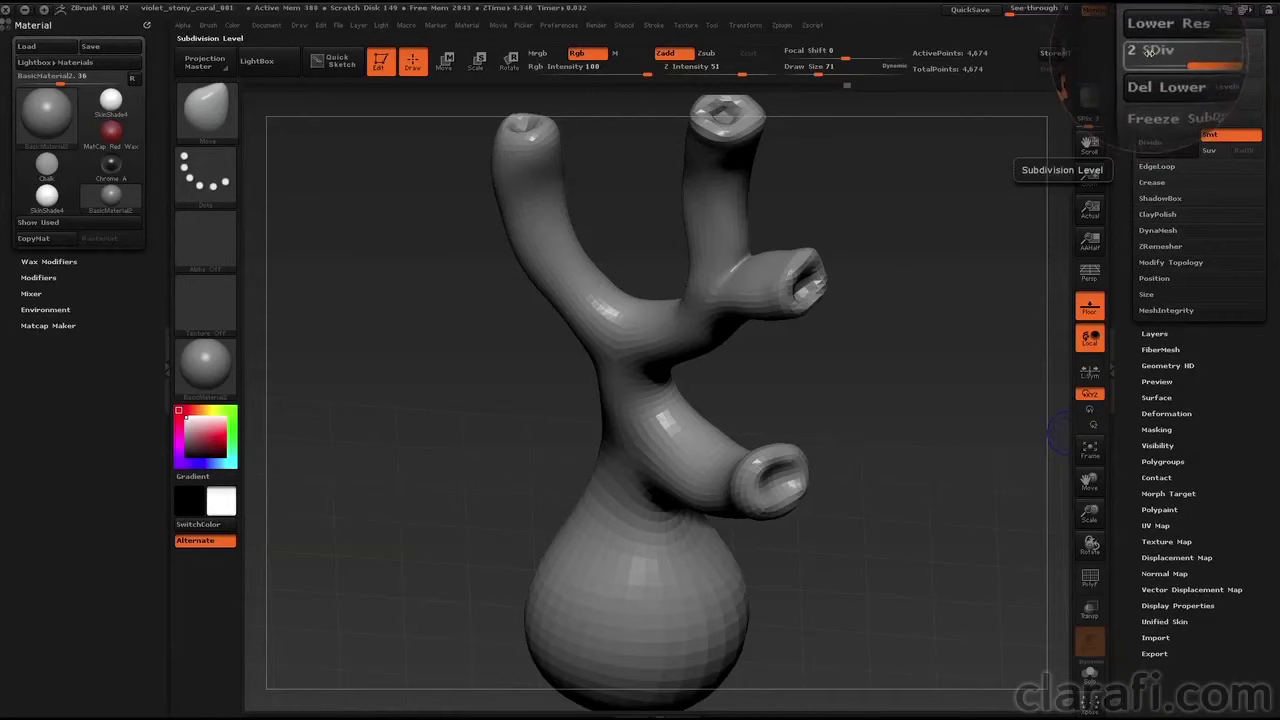
pyautogui.moveTo(1122, 81); pyautogui.dragTo(1130, 180)
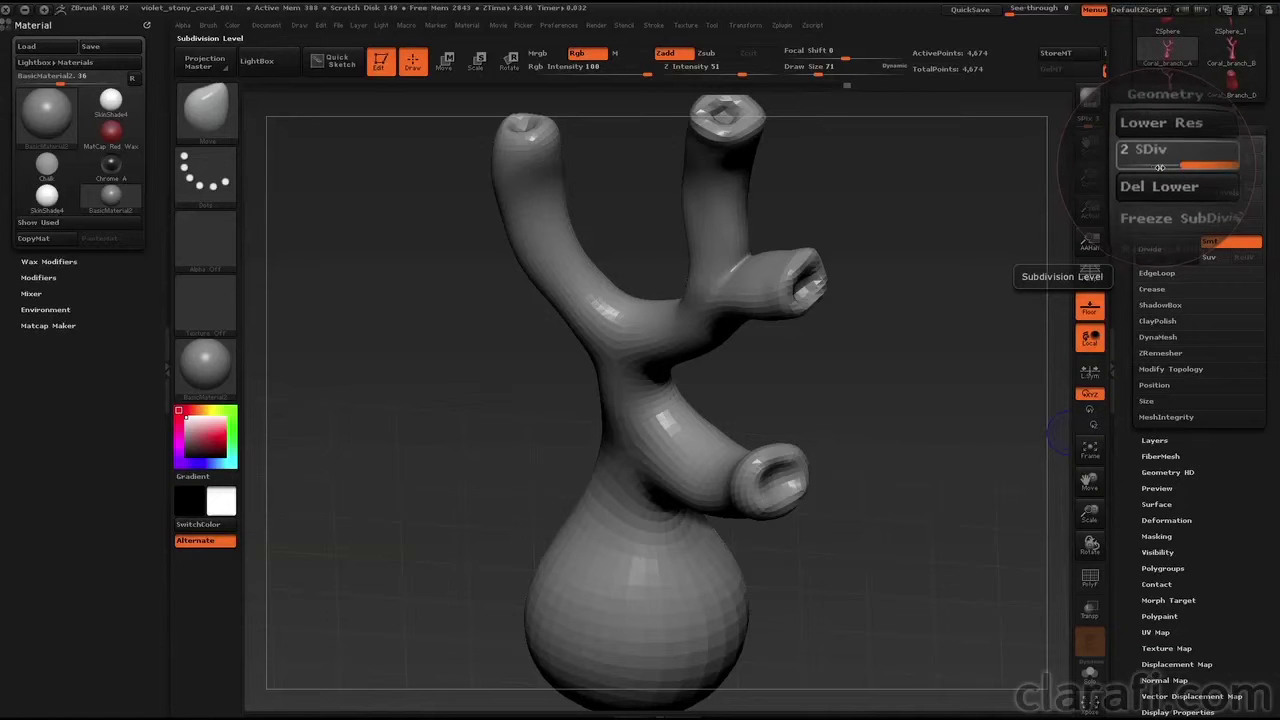
pyautogui.moveTo(1156, 167); pyautogui.dragTo(1188, 164)
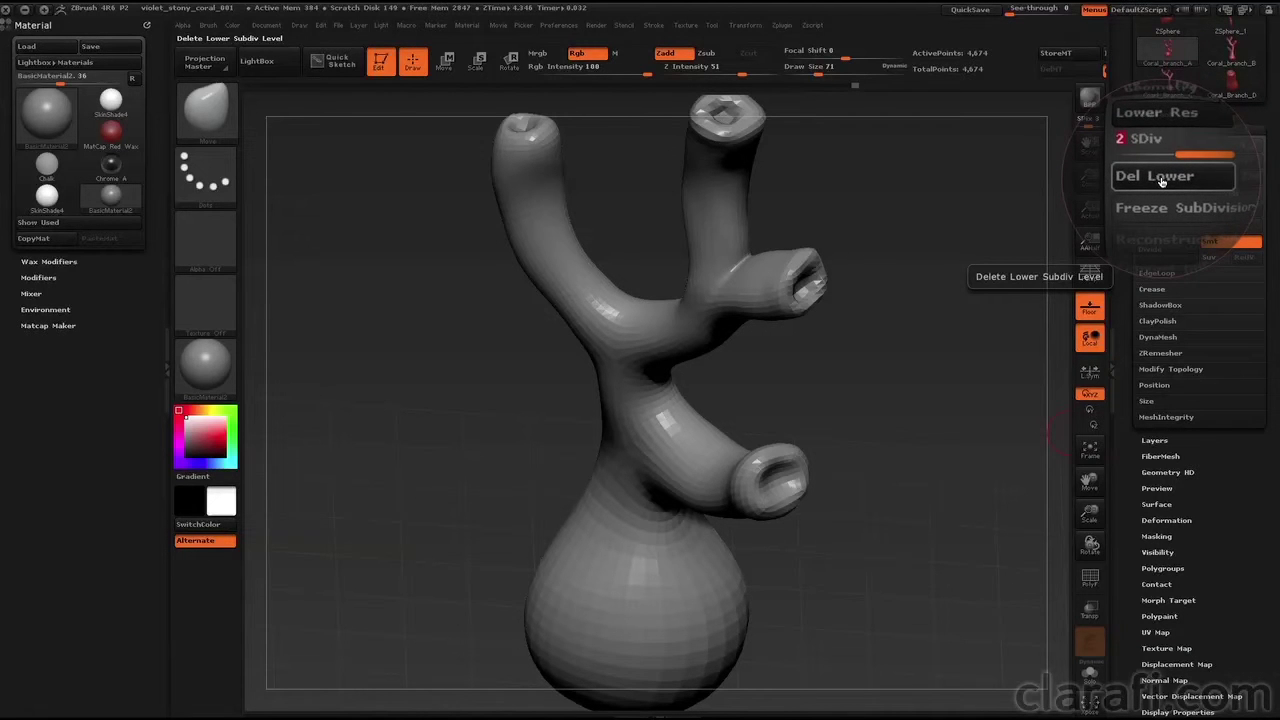
pyautogui.click(1160, 179)
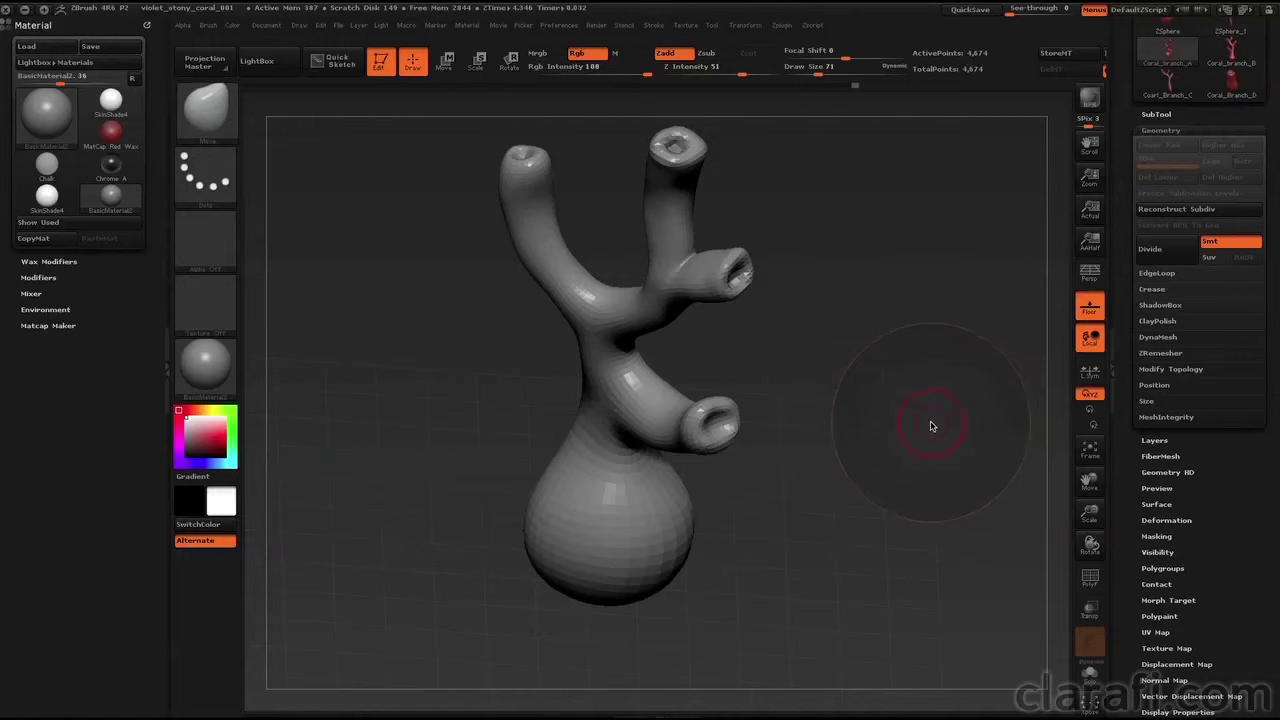
# - Choose the IMM BParts brush and insert a head mesh where the trunk meets the bulbous base
pyautogui.click(208, 118)
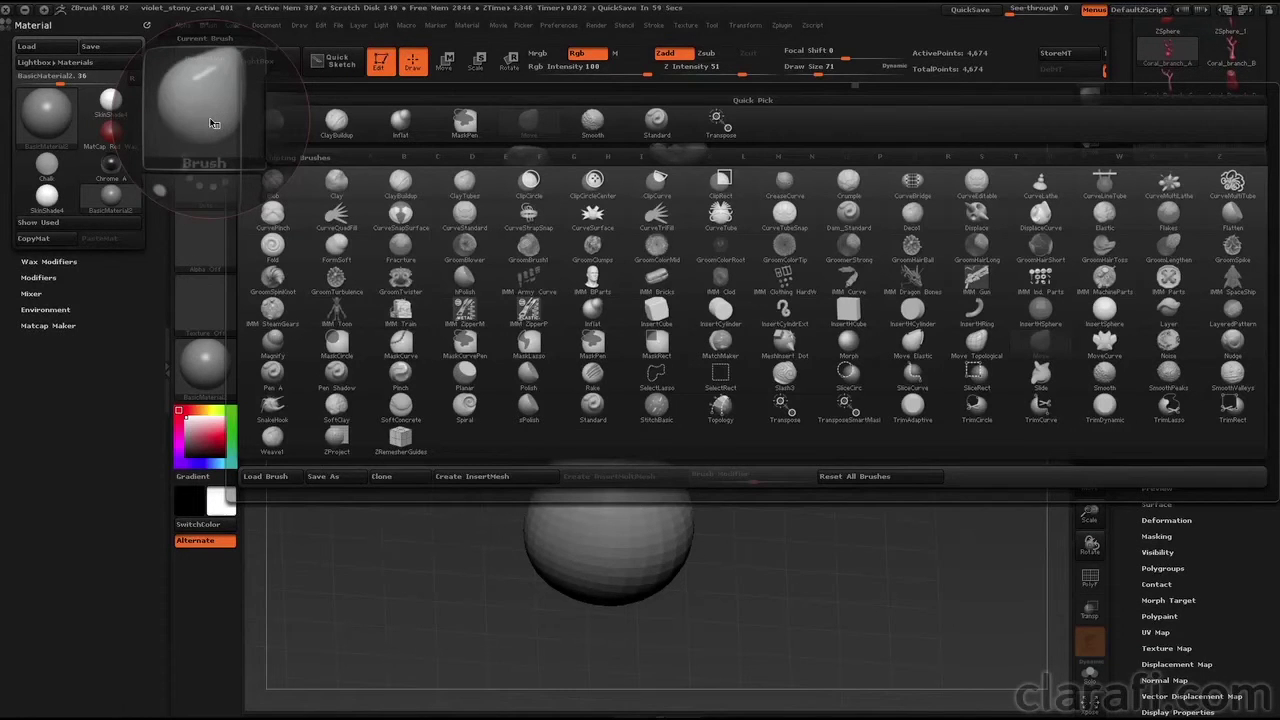
pyautogui.press('i')
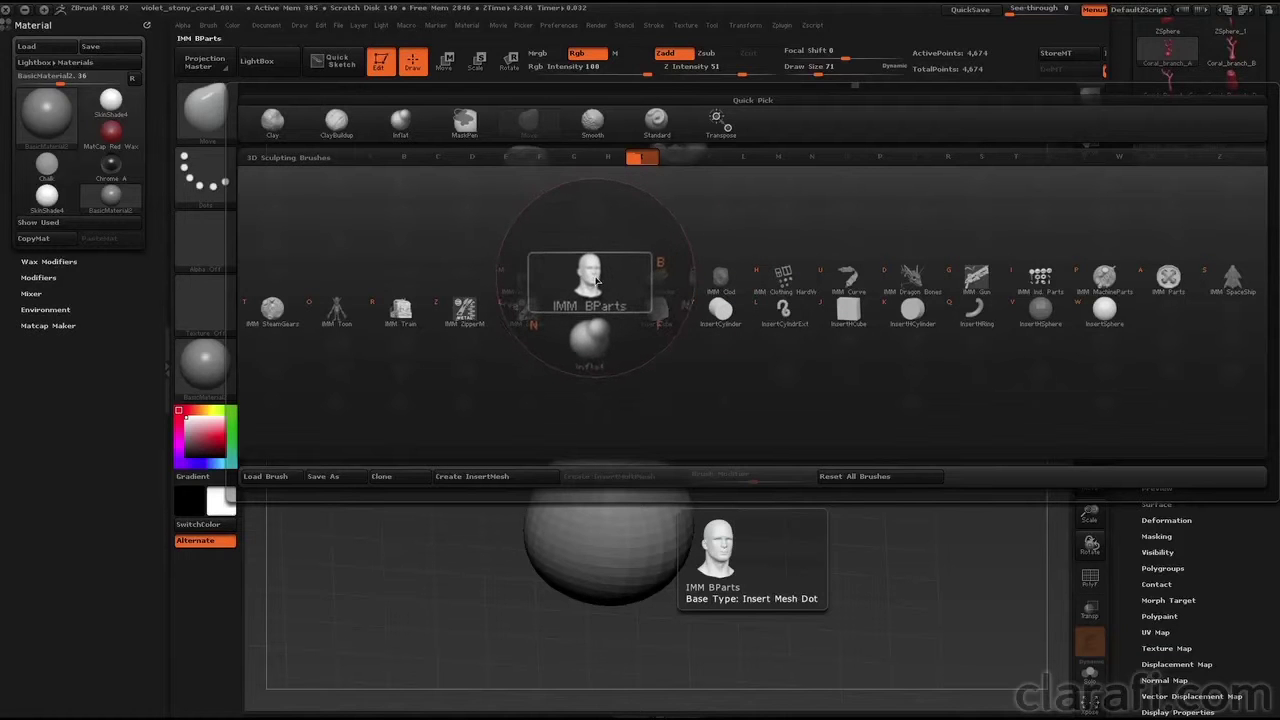
pyautogui.click(594, 280)
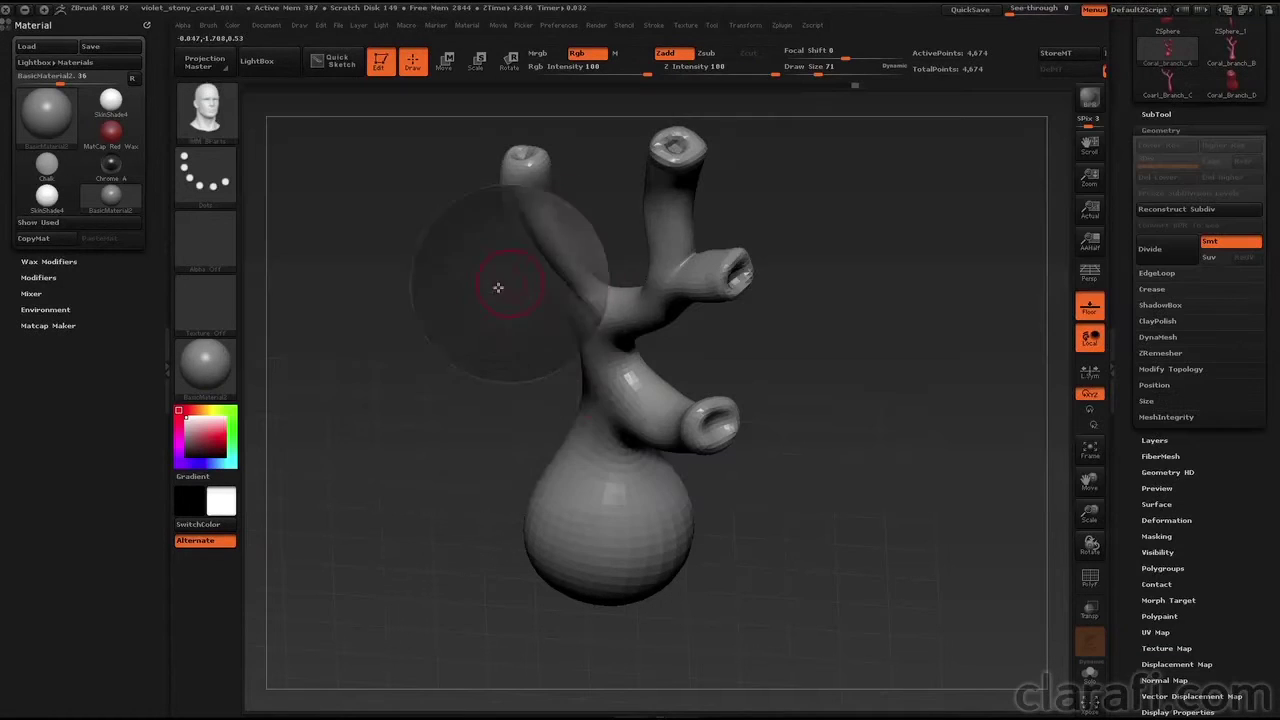
pyautogui.press('shift')
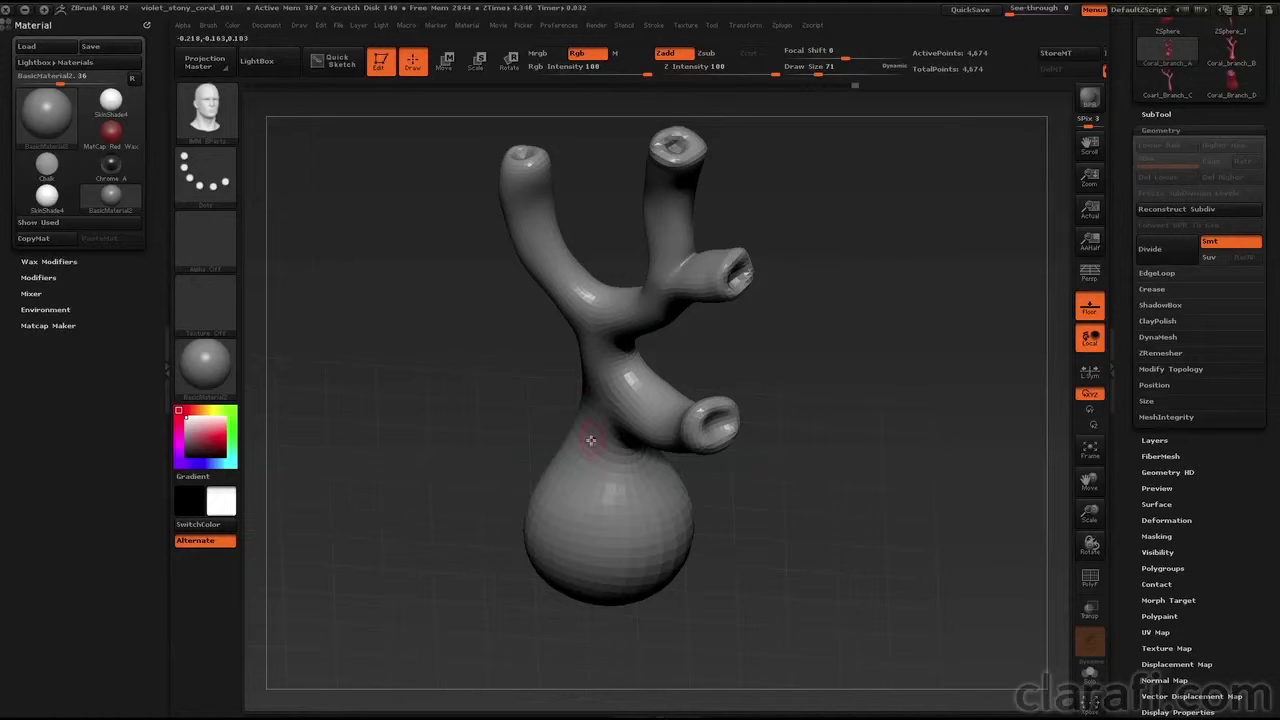
pyautogui.moveTo(587, 441); pyautogui.dragTo(608, 490)
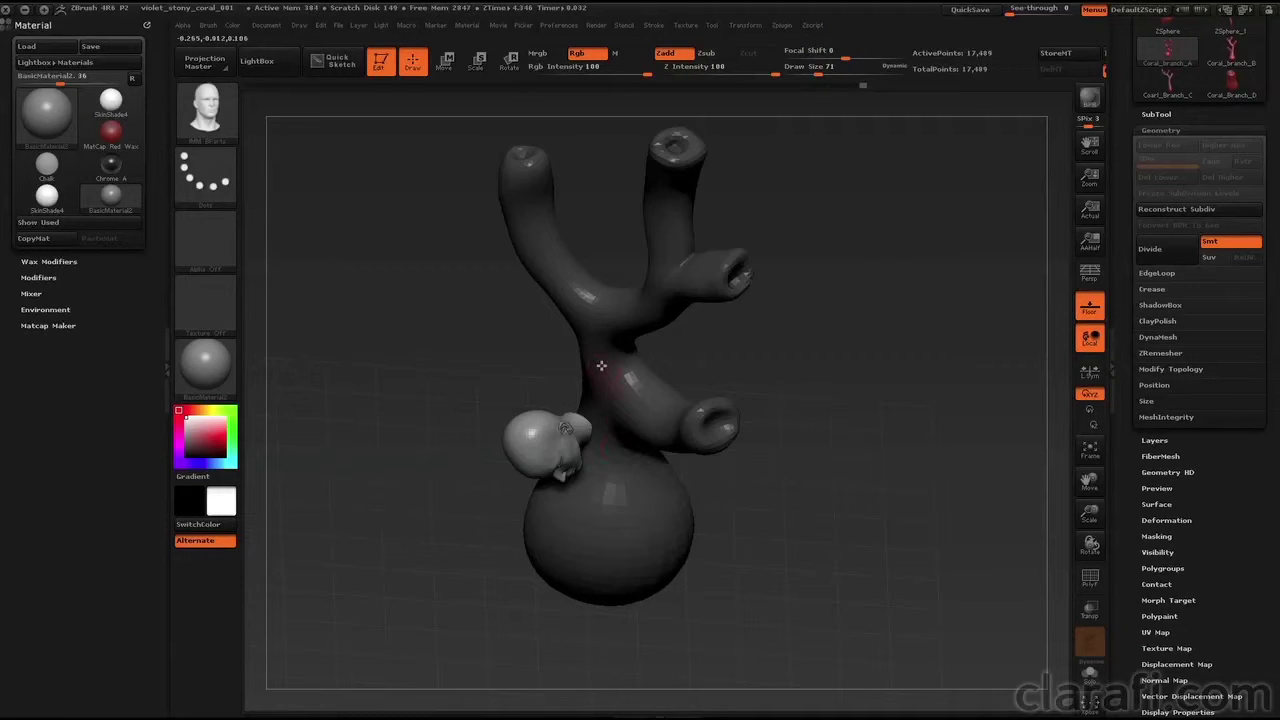
# - Insert several more head meshes of different sizes along the trunk and side branches of the coral
pyautogui.moveTo(601, 358)
pyautogui.mouseDown()
pyautogui.moveTo(608, 385)
pyautogui.moveTo(619, 355)
pyautogui.mouseUp()
pyautogui.moveTo(586, 290); pyautogui.dragTo(612, 262)
pyautogui.moveTo(733, 259); pyautogui.dragTo(715, 461)
pyautogui.moveTo(824, 484); pyautogui.dragTo(814, 517)
pyautogui.moveTo(794, 371); pyautogui.dragTo(817, 361)
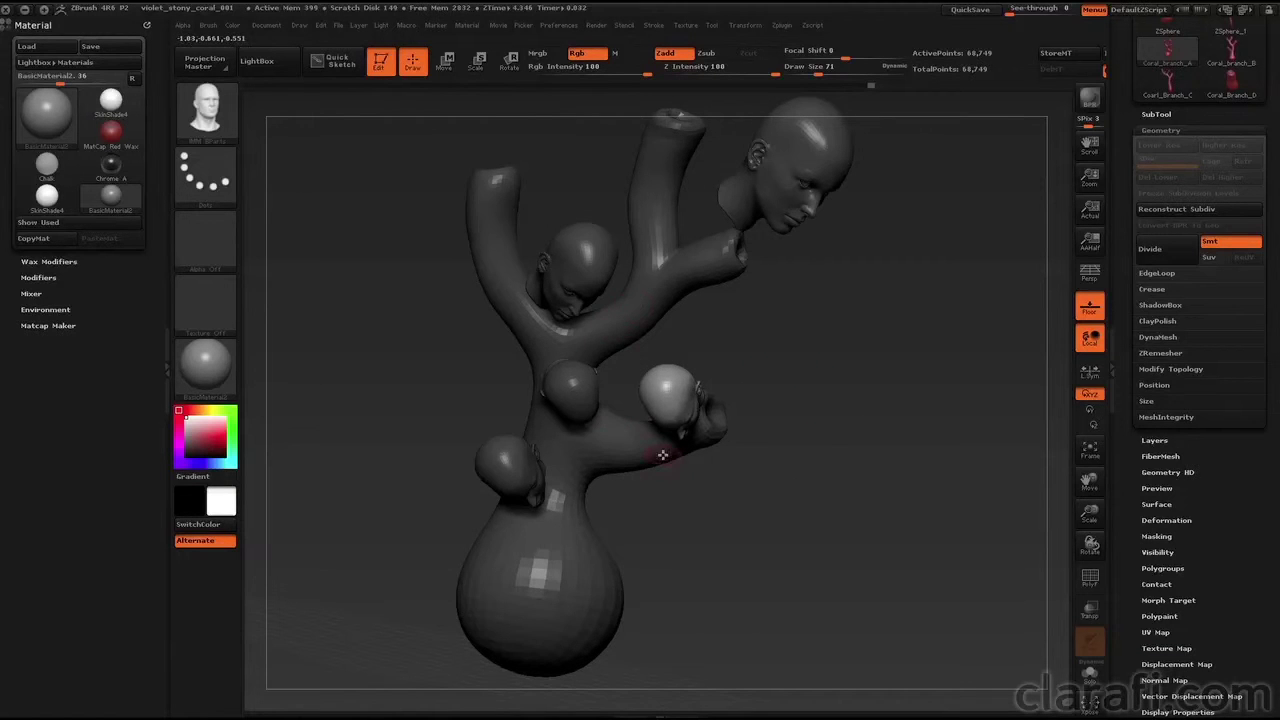
pyautogui.moveTo(737, 511); pyautogui.dragTo(893, 443)
pyautogui.moveTo(1040, 525); pyautogui.dragTo(819, 354)
pyautogui.moveTo(798, 231); pyautogui.dragTo(812, 302)
pyautogui.moveTo(544, 384); pyautogui.dragTo(511, 362)
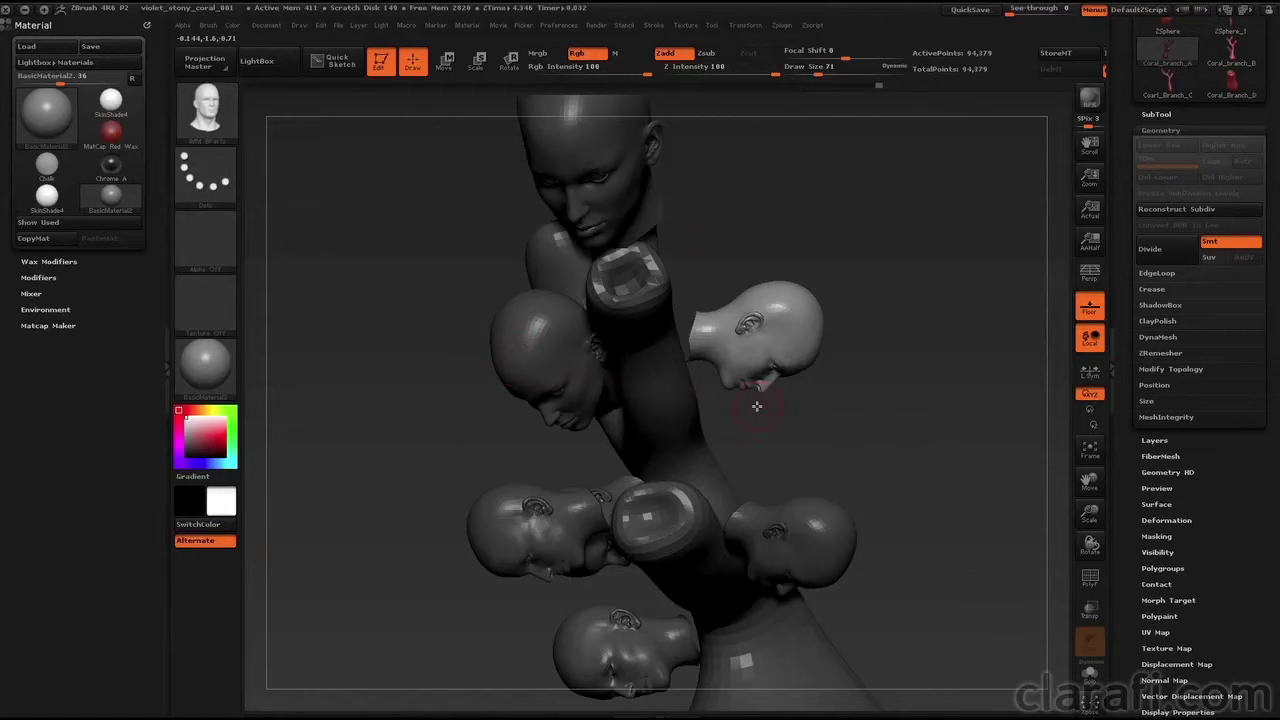
# - Rotate the last inserted head upright from its neck and move it closer to the branch
pyautogui.click(510, 62)
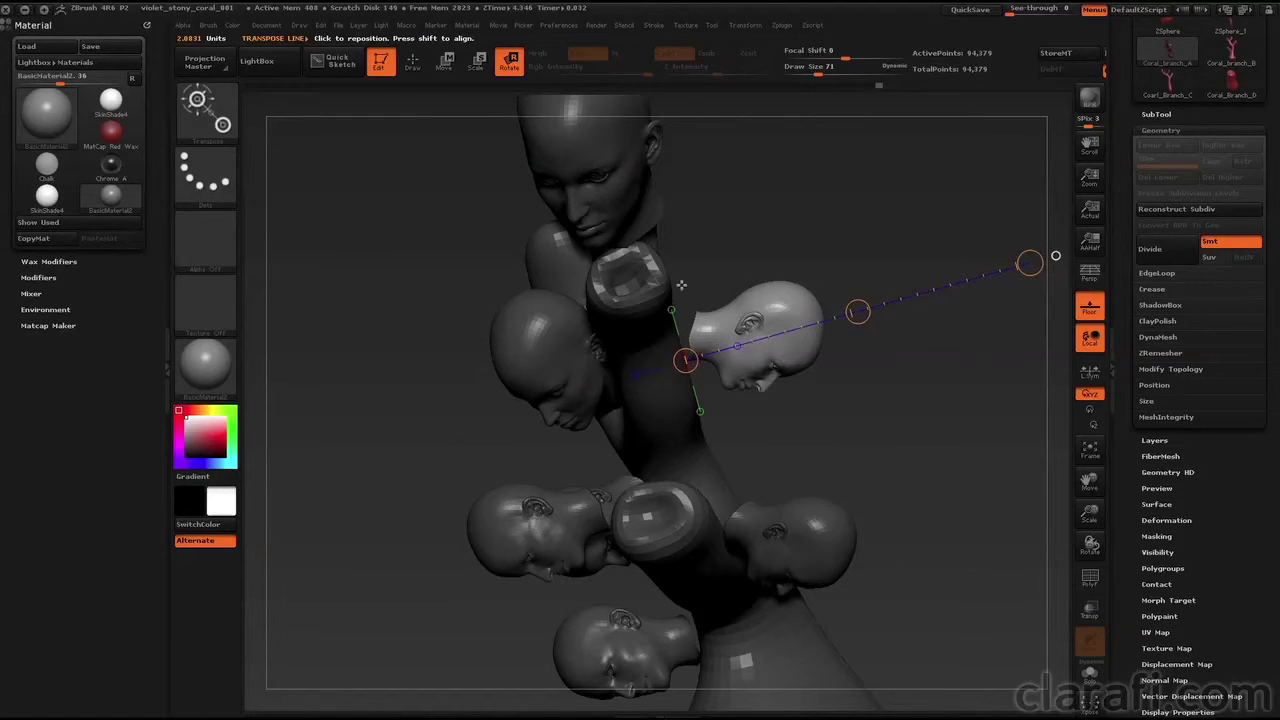
pyautogui.moveTo(702, 326)
pyautogui.mouseDown()
pyautogui.moveTo(906, 380)
pyautogui.moveTo(903, 265)
pyautogui.mouseUp()
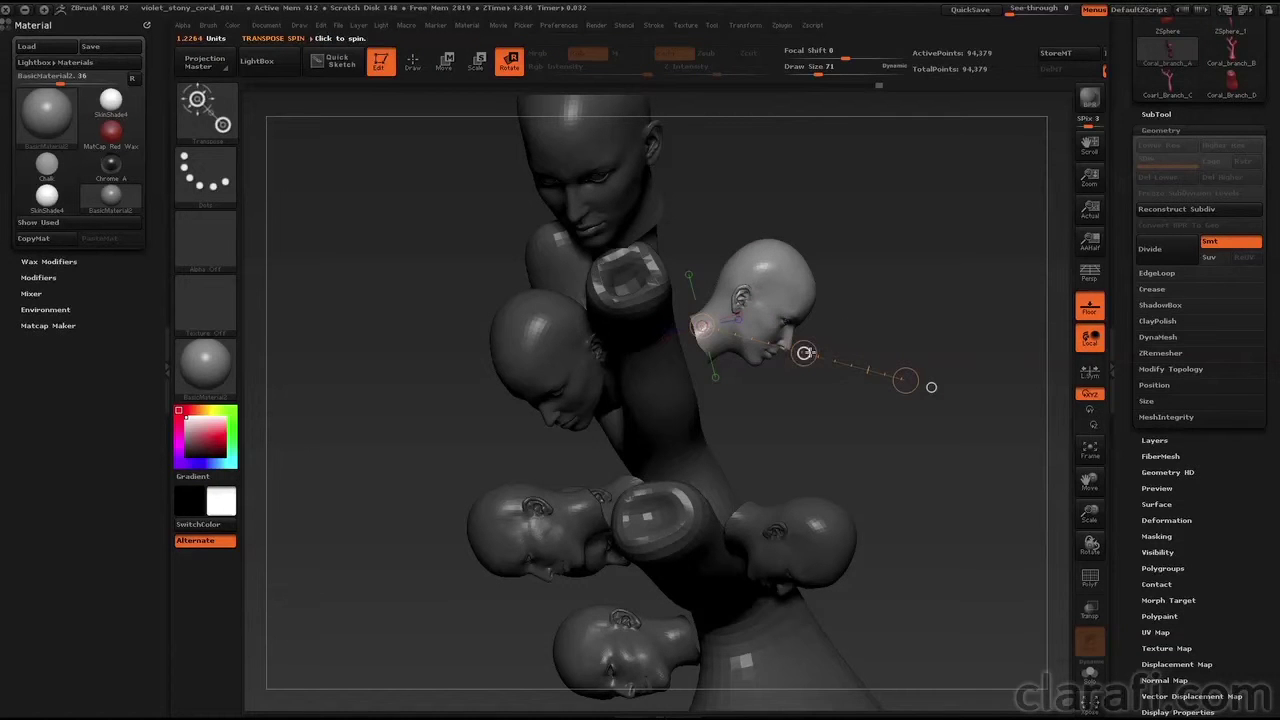
pyautogui.press('w')
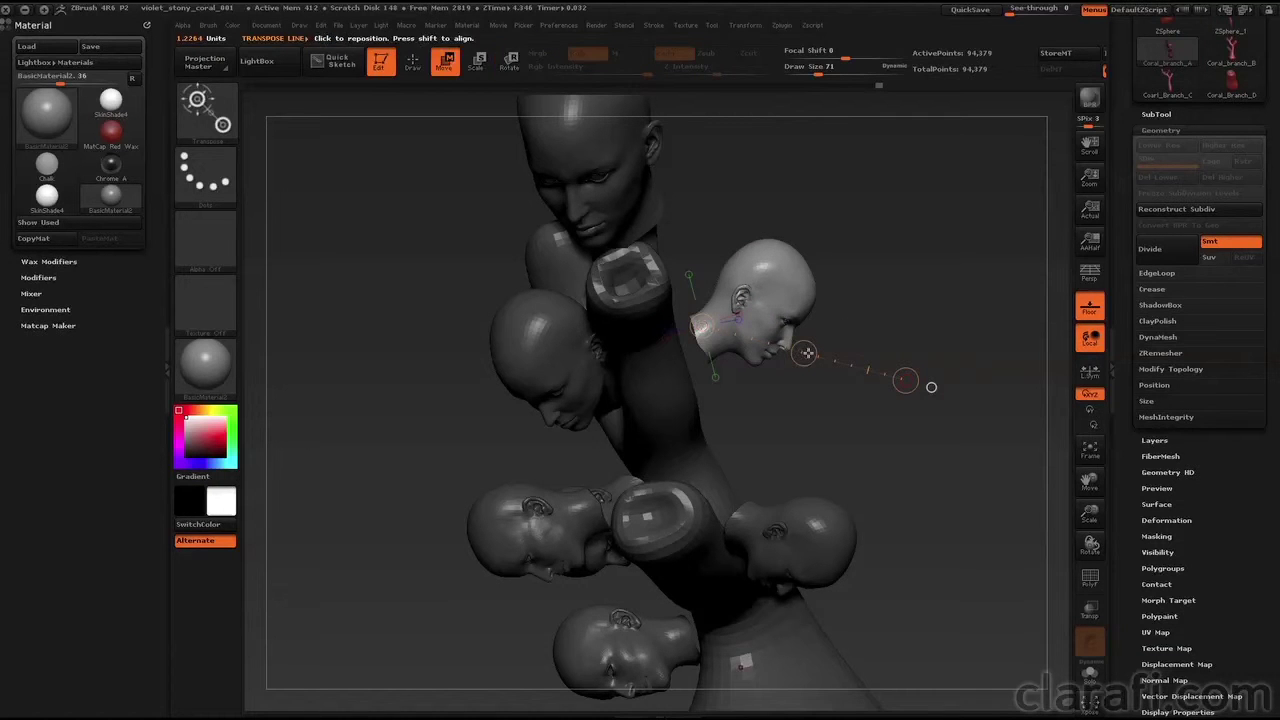
pyautogui.moveTo(804, 353); pyautogui.dragTo(773, 363)
# - Adjust the placement of the last inserted head, undo the last move and rotate the head about its neck
pyautogui.moveTo(908, 342); pyautogui.dragTo(767, 343)
pyautogui.moveTo(557, 336)
pyautogui.mouseDown()
pyautogui.moveTo(566, 272)
pyautogui.moveTo(598, 238)
pyautogui.mouseUp()
pyautogui.moveTo(738, 334)
pyautogui.mouseDown()
pyautogui.moveTo(531, 213)
pyautogui.moveTo(595, 185)
pyautogui.mouseUp()
pyautogui.hotkey('ctrl', 'z')
pyautogui.click(510, 63)
pyautogui.moveTo(532, 212); pyautogui.dragTo(602, 182)
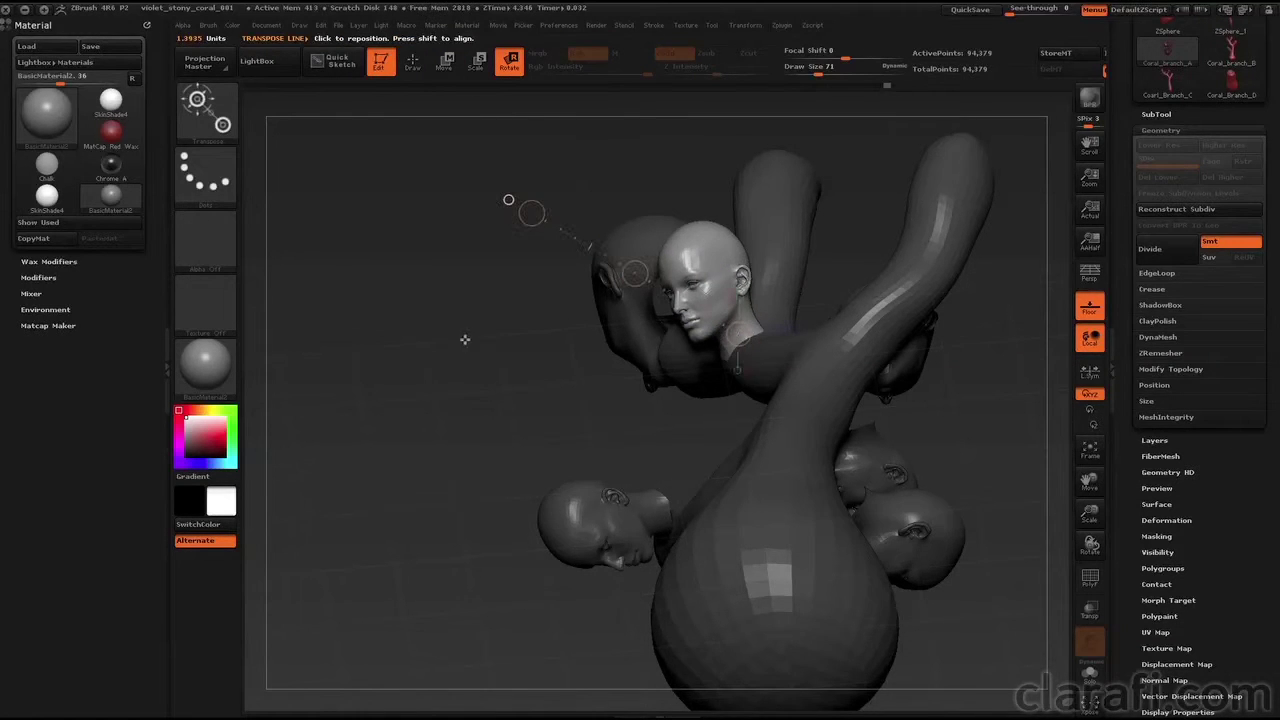
pyautogui.moveTo(469, 346); pyautogui.dragTo(541, 432)
pyautogui.moveTo(1093, 517); pyautogui.dragTo(1090, 506)
pyautogui.keyDown('alt'); pyautogui.moveTo(991, 434); pyautogui.dragTo(892, 415); pyautogui.keyUp('alt')
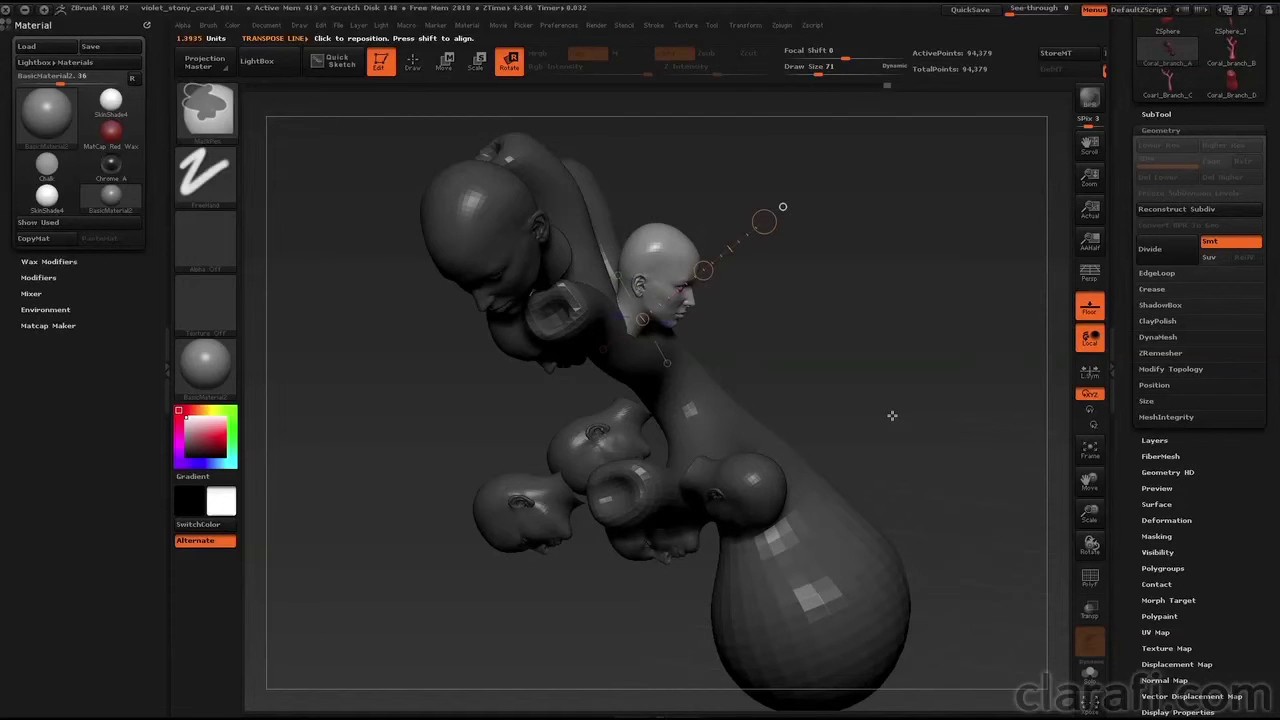
# - Undo all head transformations and insertions back to the bare coral branch
pyautogui.hotkey('ctrl', 'z')
pyautogui.hotkey('ctrl', 'z')
pyautogui.hotkey('ctrl', 'z')
pyautogui.hotkey('ctrl', 'z')
pyautogui.hotkey('ctrl', 'z')
pyautogui.hotkey('ctrl', 'z')
pyautogui.hotkey('ctrl', 'z')
pyautogui.hotkey('ctrl', 'z')
pyautogui.hotkey('ctrl', 'z')
pyautogui.hotkey('ctrl', 'z')
pyautogui.hotkey('ctrl', 'z')
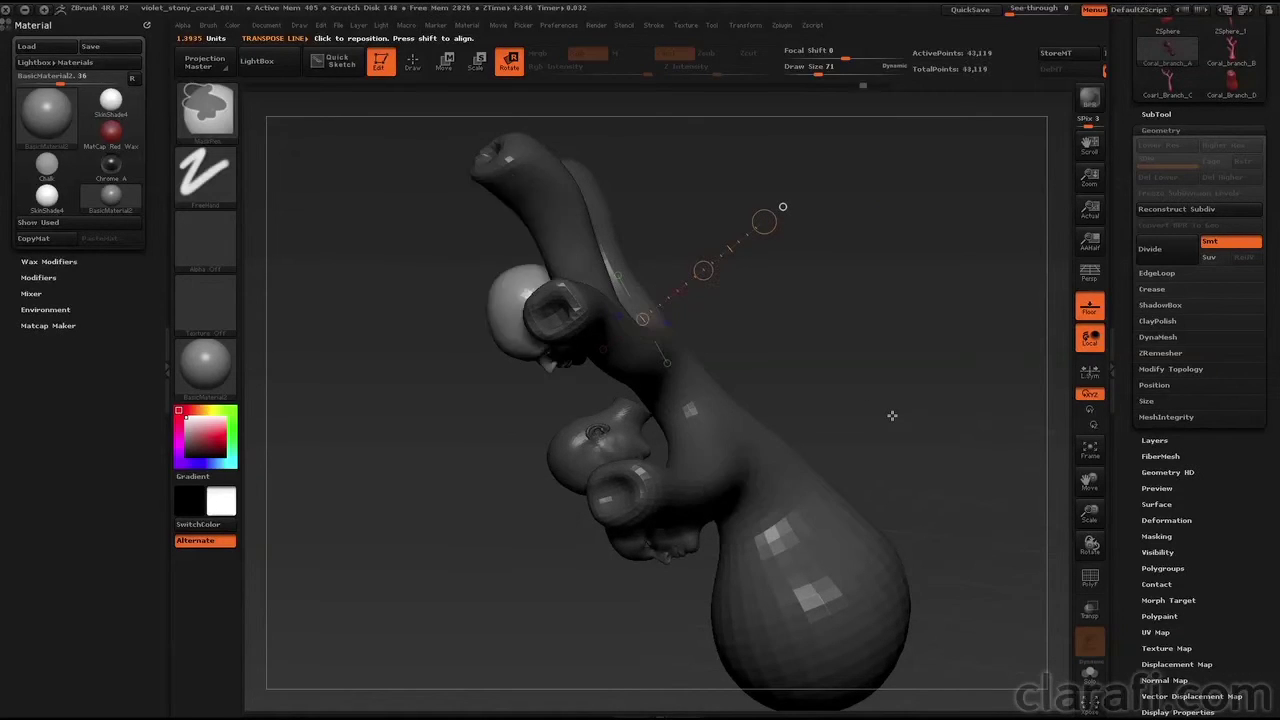
pyautogui.moveTo(869, 383); pyautogui.dragTo(760, 340)
pyautogui.hotkey('ctrl', 'z')
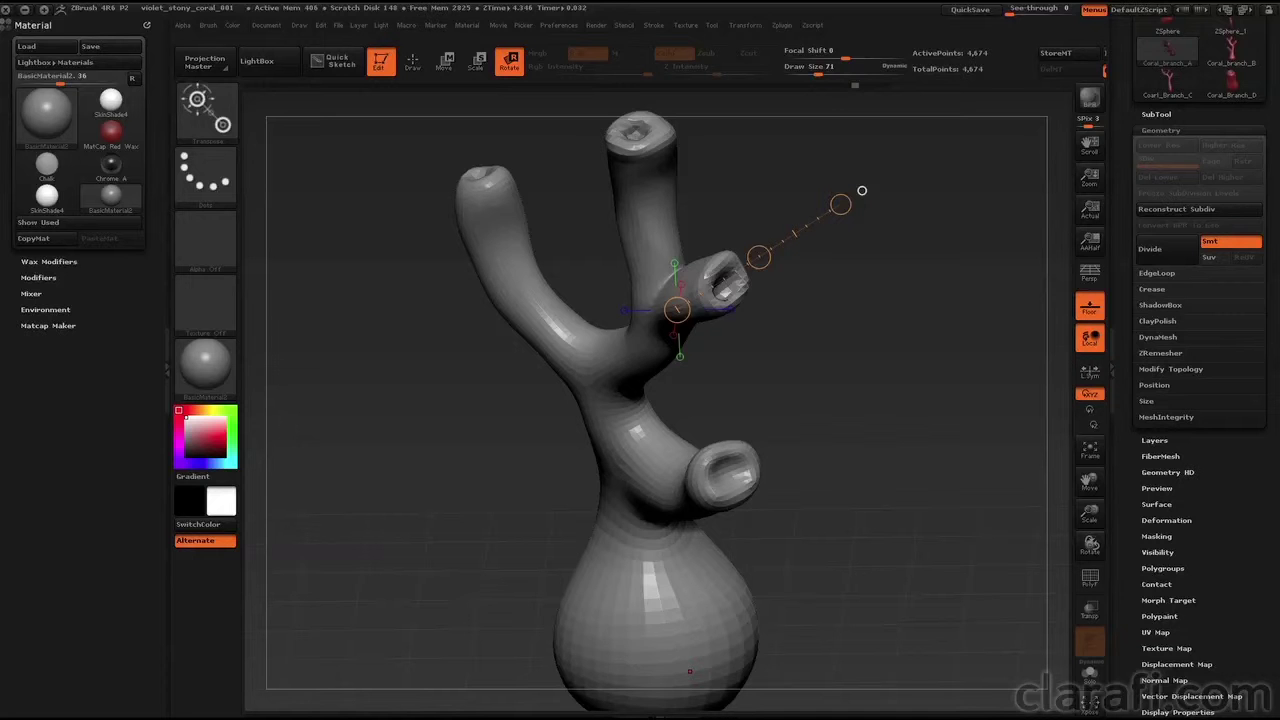
# - Return to Draw mode and choose the InsertSphere brush
pyautogui.press('super+Tab')
pyautogui.click(411, 62)
pyautogui.click(212, 107)
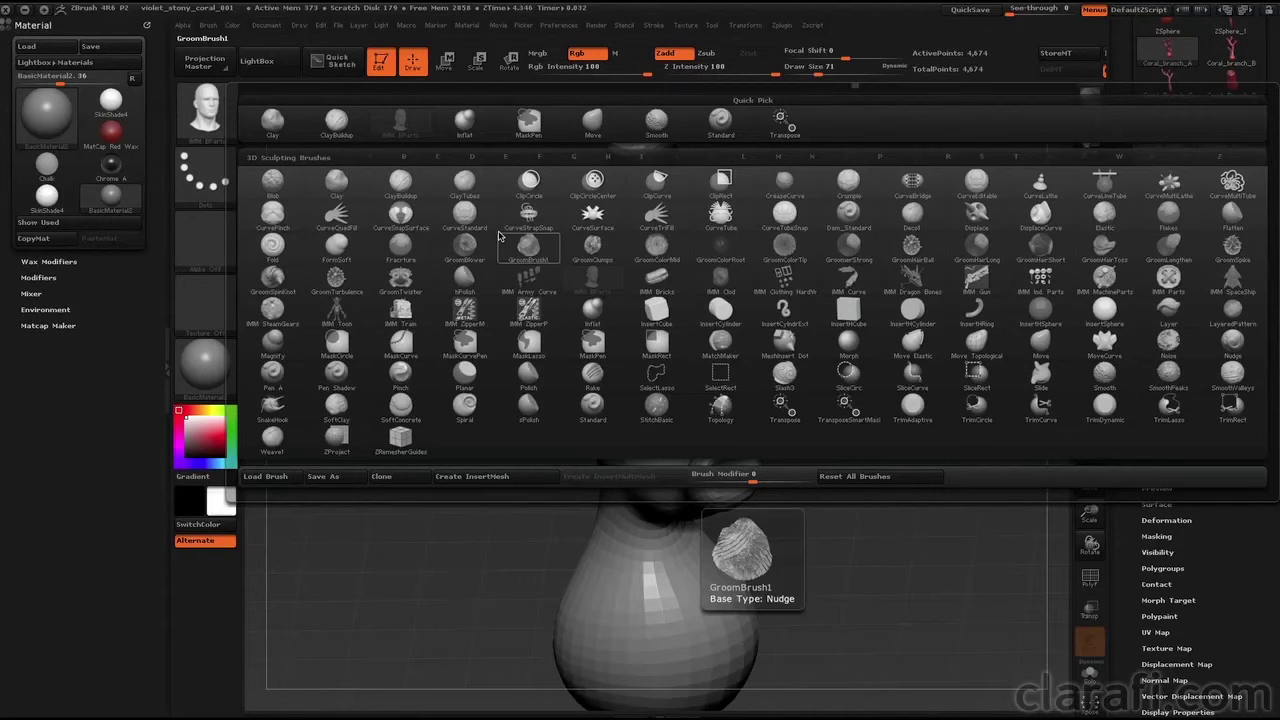
pyautogui.press('i')
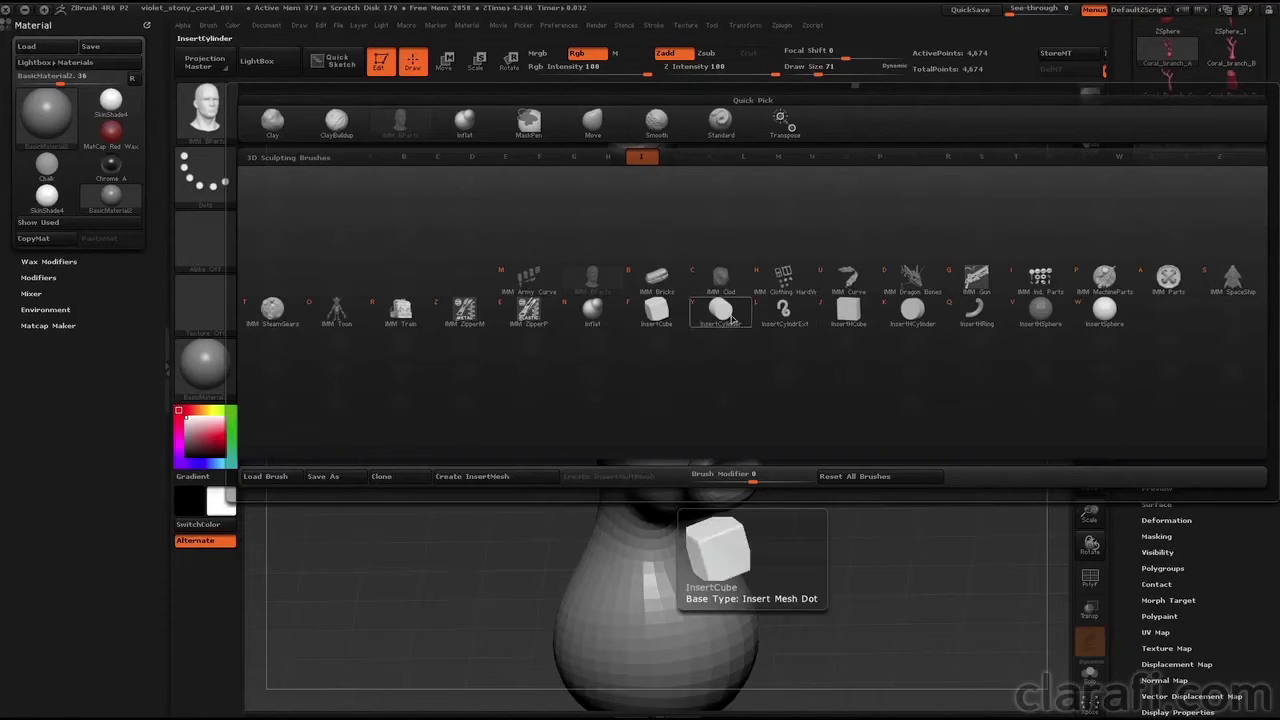
pyautogui.click(1108, 314)
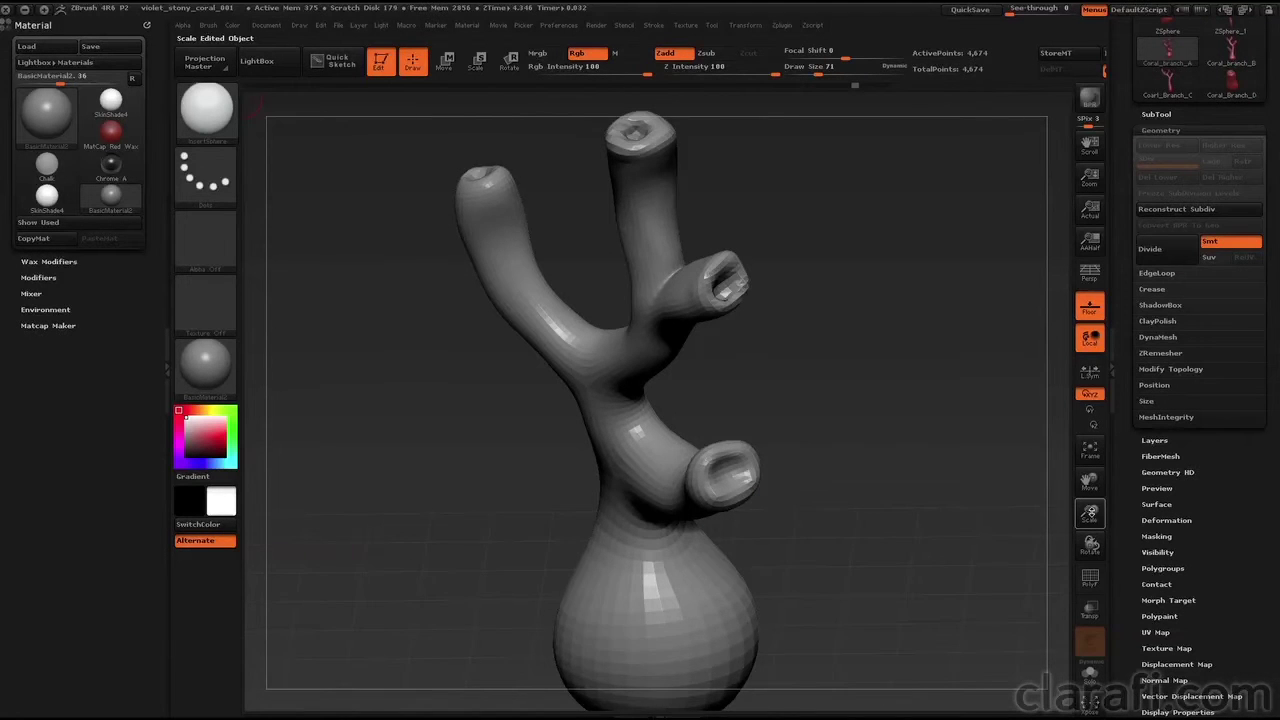
# - Insert a small sphere inside the openings of the coral's lowest and middle side branches
pyautogui.moveTo(1091, 512); pyautogui.dragTo(1059, 466)
pyautogui.moveTo(973, 474); pyautogui.dragTo(961, 463)
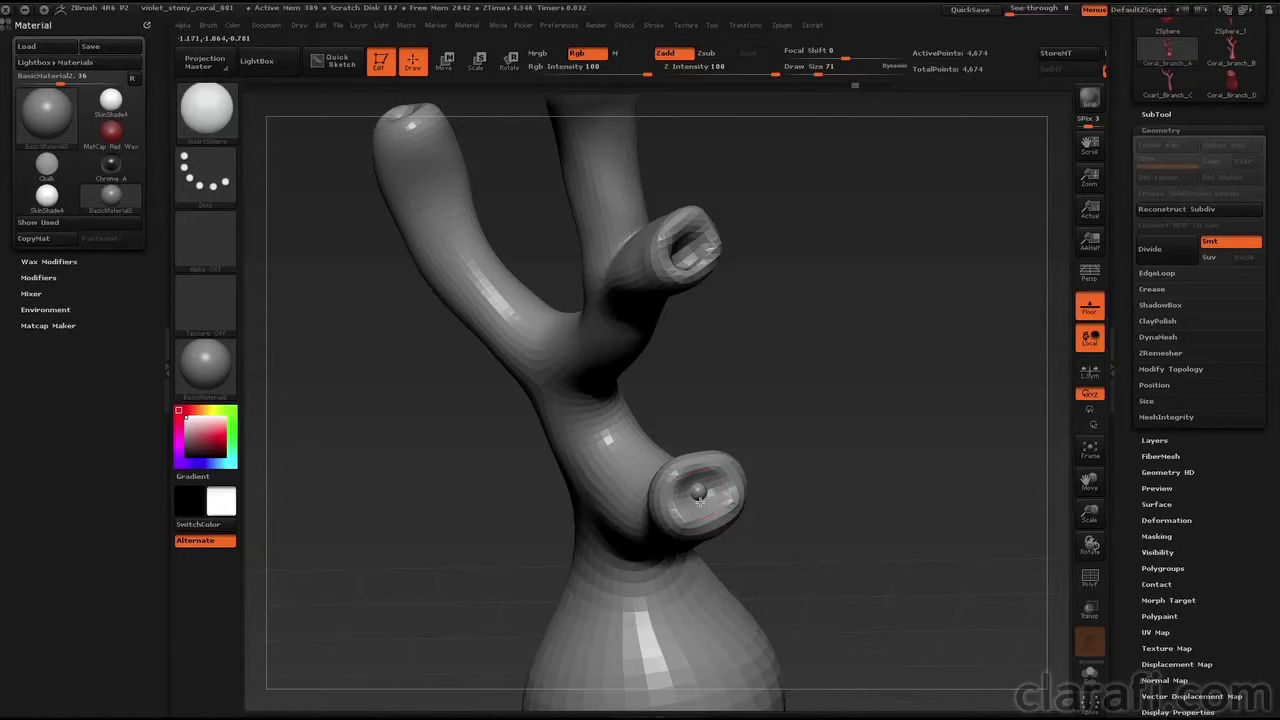
pyautogui.moveTo(699, 497); pyautogui.dragTo(700, 497)
pyautogui.moveTo(795, 485); pyautogui.dragTo(699, 259)
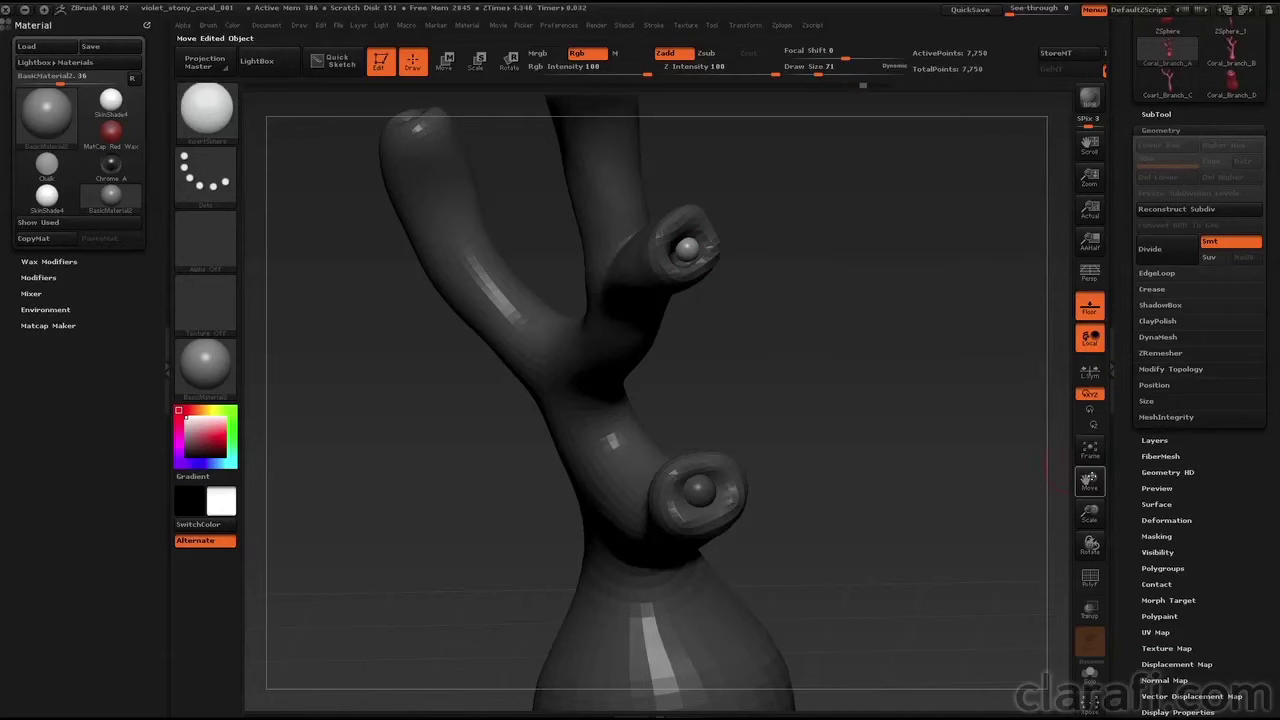
# - Insert a small sphere inside the tip openings of the two tall upper branches
pyautogui.moveTo(1010, 455); pyautogui.dragTo(740, 389)
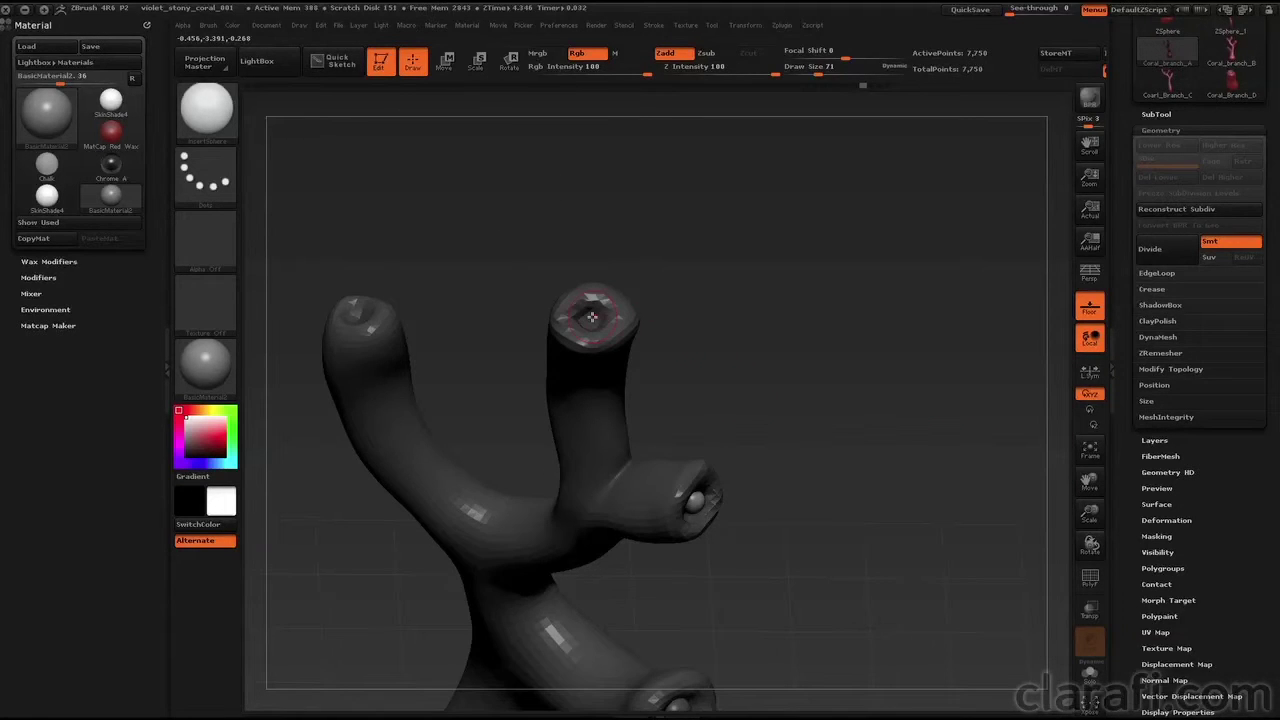
pyautogui.moveTo(593, 318); pyautogui.dragTo(598, 322)
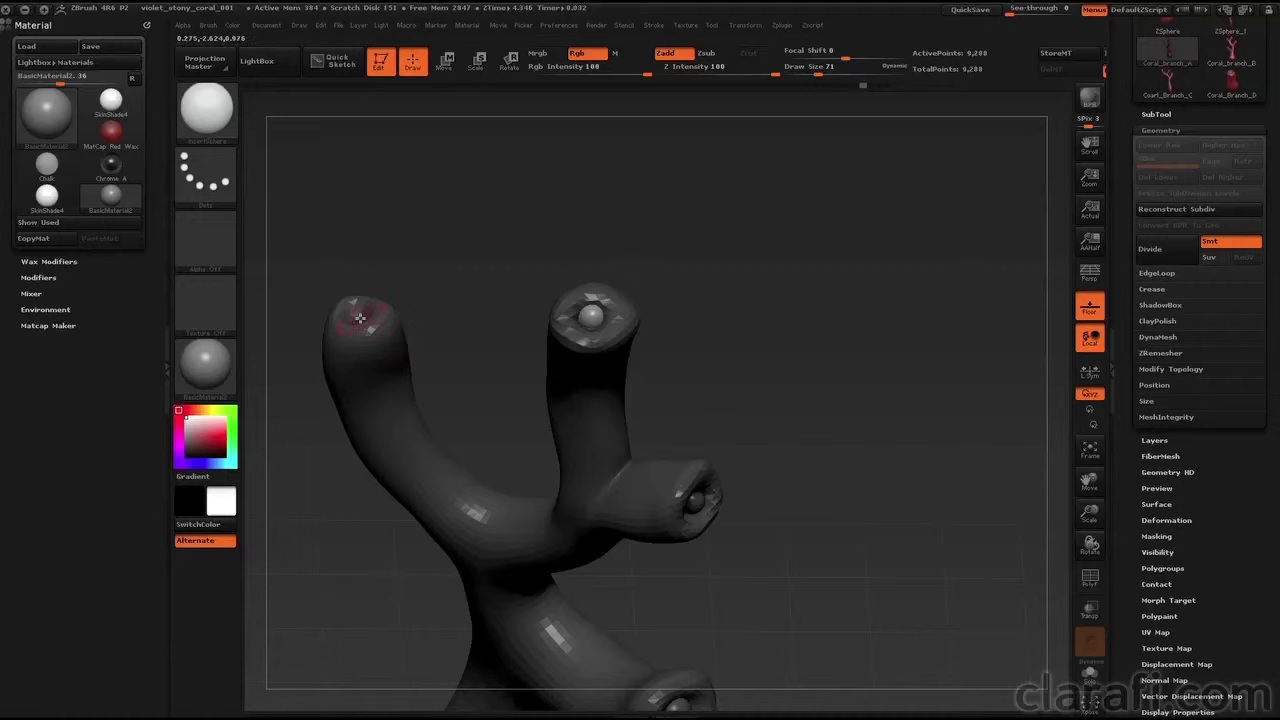
pyautogui.moveTo(362, 320); pyautogui.dragTo(365, 322)
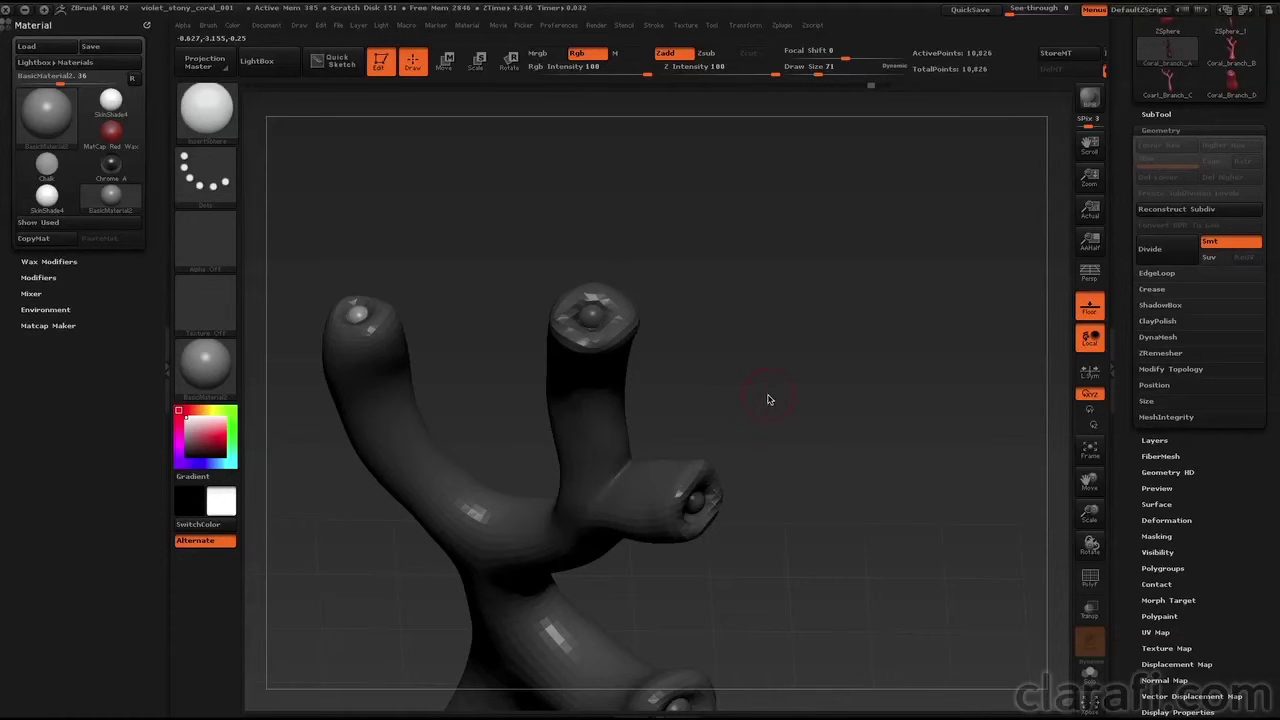
# - Switch to the Coral_Branch_D mesh and insert a small sphere inside the opening at its tip
pyautogui.moveTo(771, 397); pyautogui.dragTo(750, 398)
pyautogui.moveTo(1090, 512); pyautogui.dragTo(1083, 501)
pyautogui.moveTo(818, 436)
pyautogui.keyDown('alt'); pyautogui.mouseDown()
pyautogui.moveTo(823, 400)
pyautogui.moveTo(878, 378)
pyautogui.moveTo(826, 360)
pyautogui.moveTo(857, 343)
pyautogui.moveTo(929, 423)
pyautogui.moveTo(871, 423)
pyautogui.moveTo(900, 417)
pyautogui.mouseUp(); pyautogui.keyUp('alt')
pyautogui.click(1156, 114)
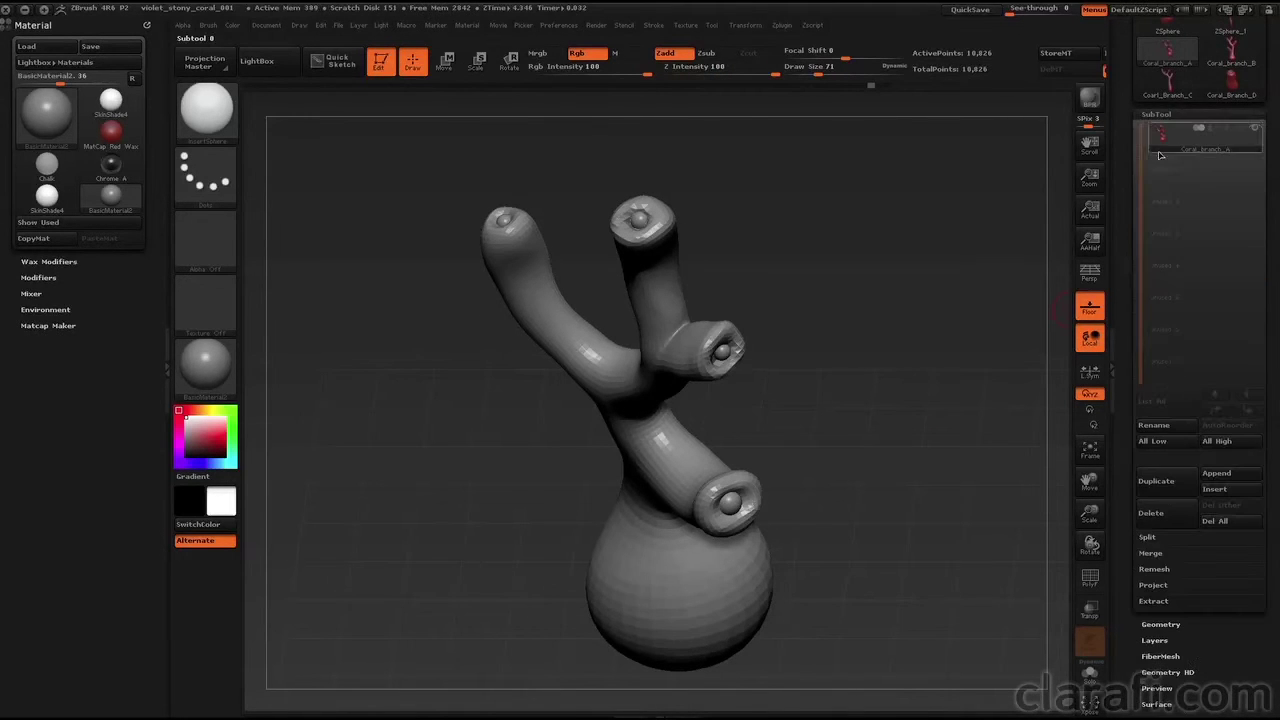
pyautogui.click(1229, 94)
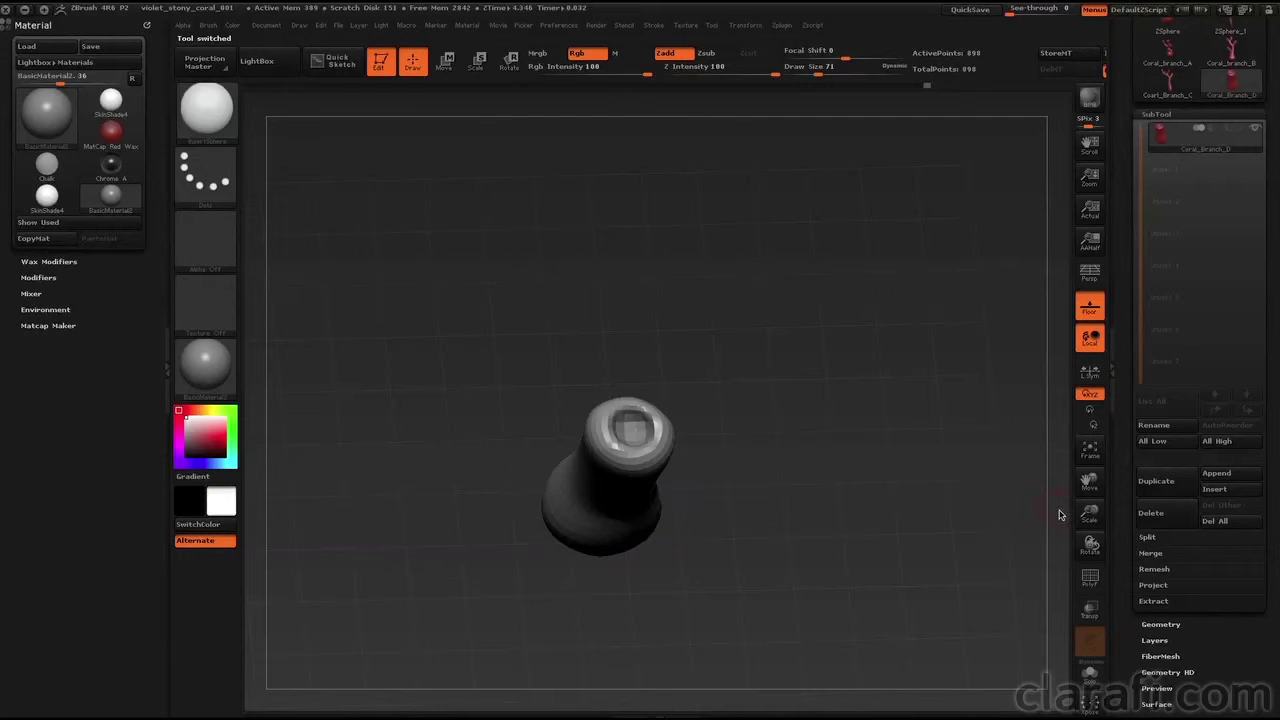
pyautogui.moveTo(1089, 514); pyautogui.dragTo(661, 415)
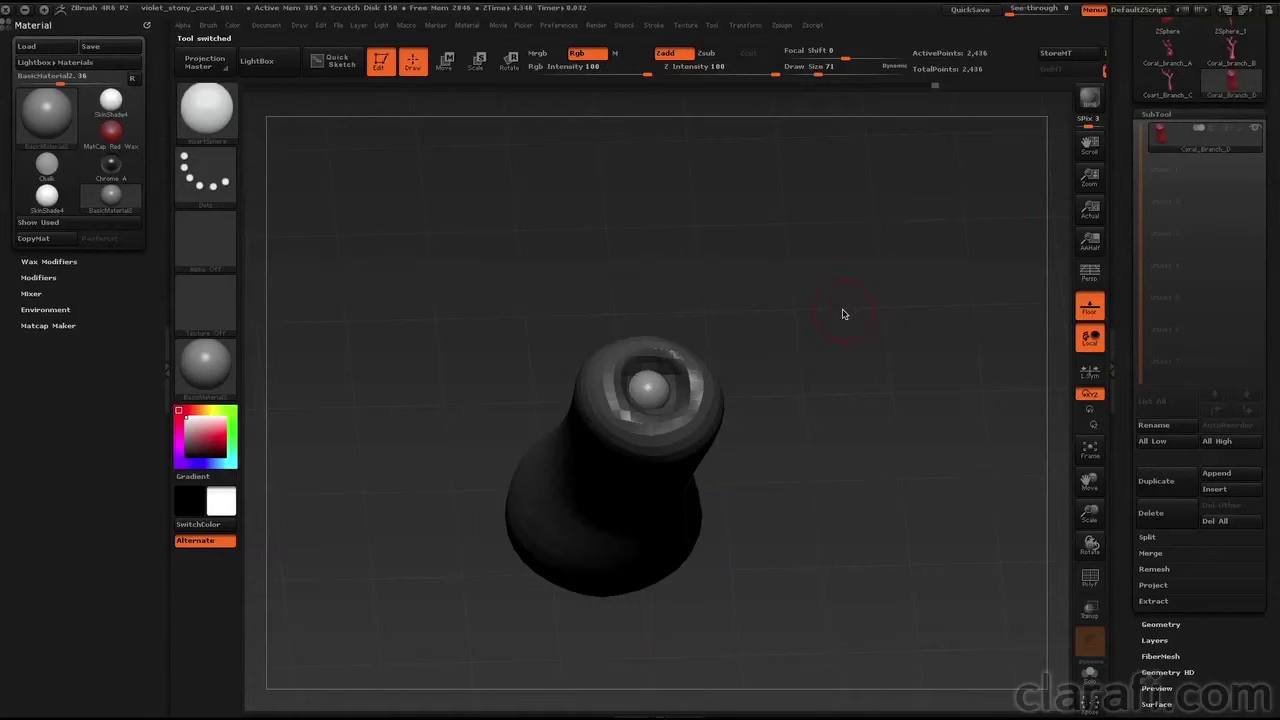
pyautogui.moveTo(806, 251); pyautogui.dragTo(899, 316)
# - Switch to the Coral_Branch_C mesh and try to insert a sphere in the opening of its short side branch
pyautogui.scroll(3, 1124, 232)
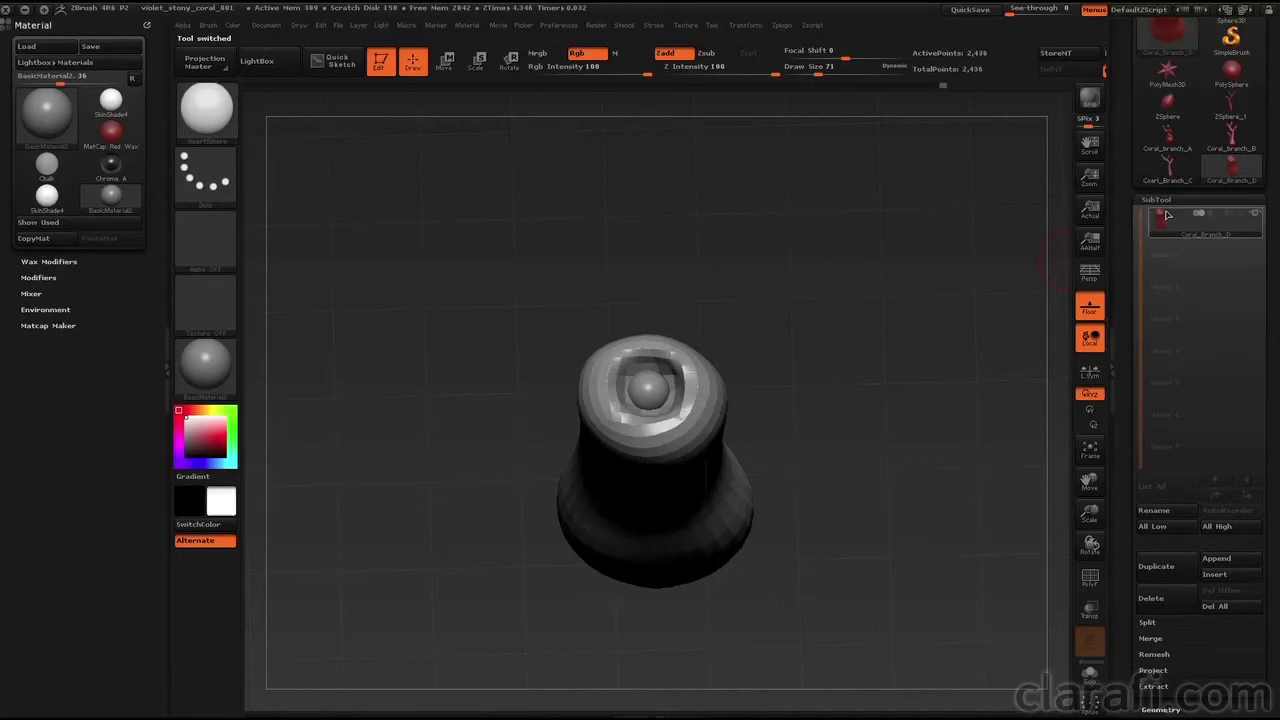
pyautogui.click(1184, 169)
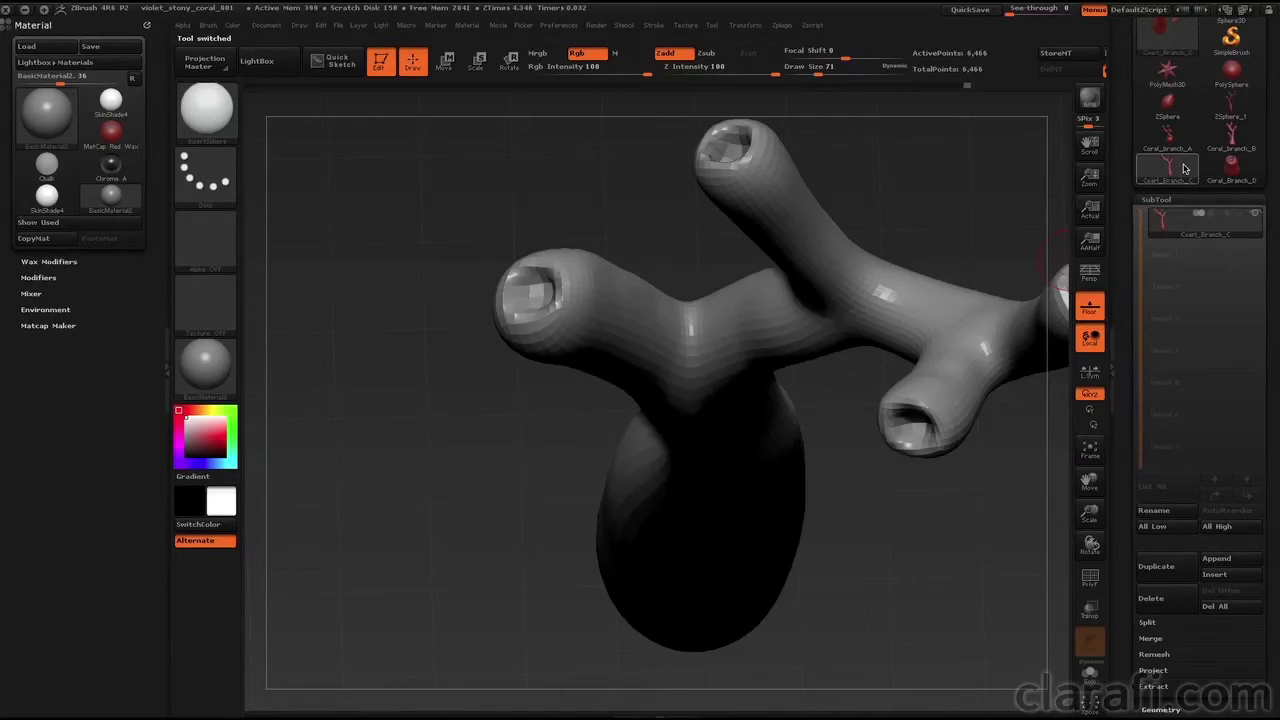
pyautogui.click(1090, 450)
pyautogui.moveTo(1086, 512); pyautogui.dragTo(963, 436)
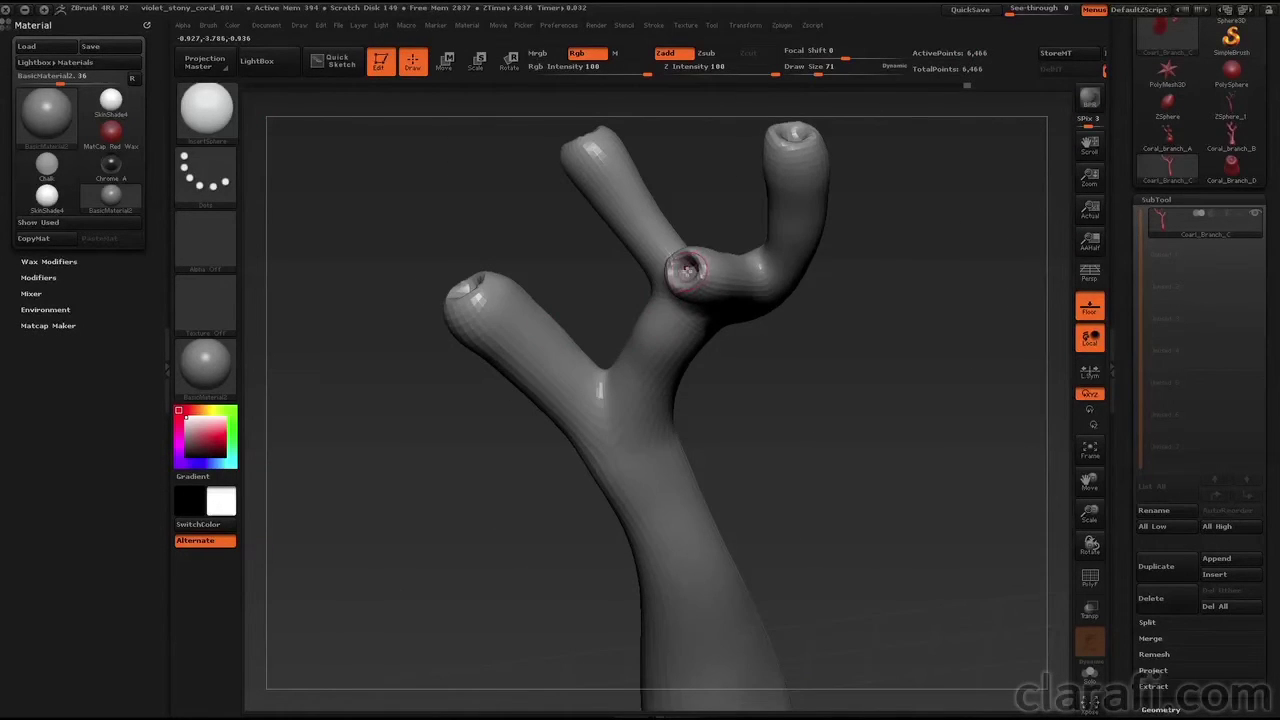
pyautogui.click(692, 279)
# - Delete the lower subdivision levels of the Coral_Branch_C mesh
pyautogui.moveTo(1127, 541); pyautogui.dragTo(1123, 459)
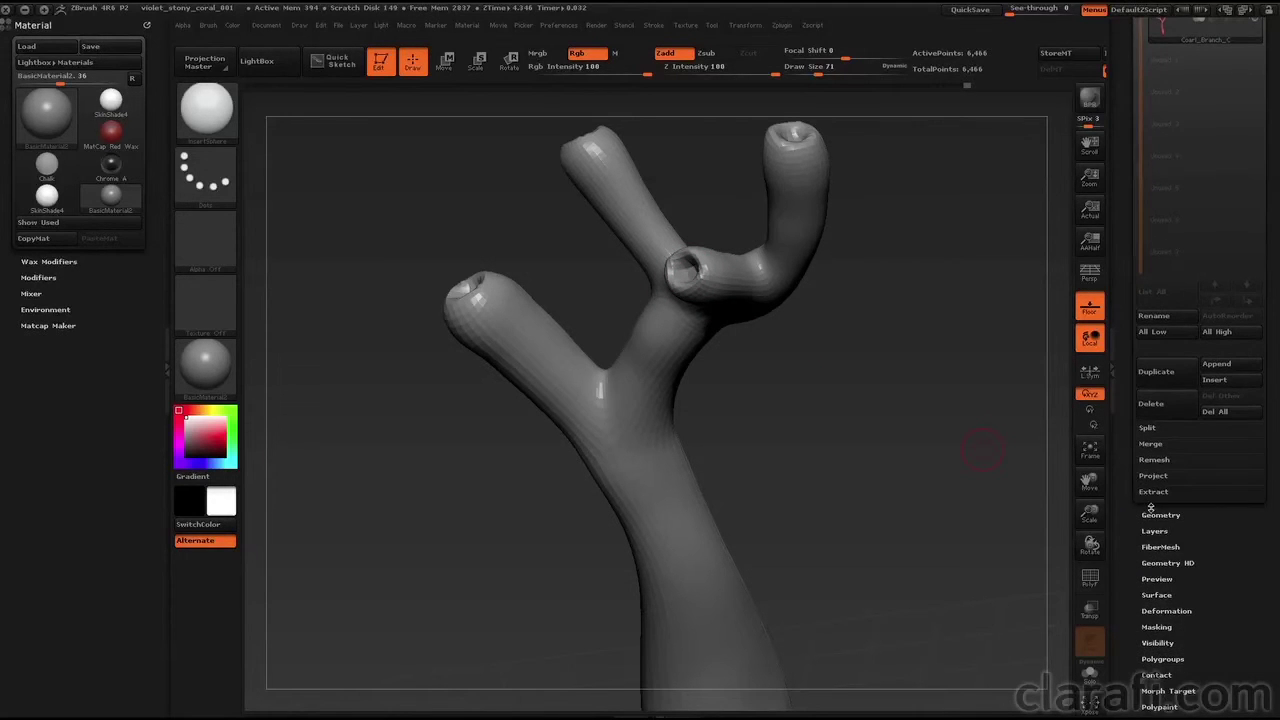
pyautogui.click(1158, 514)
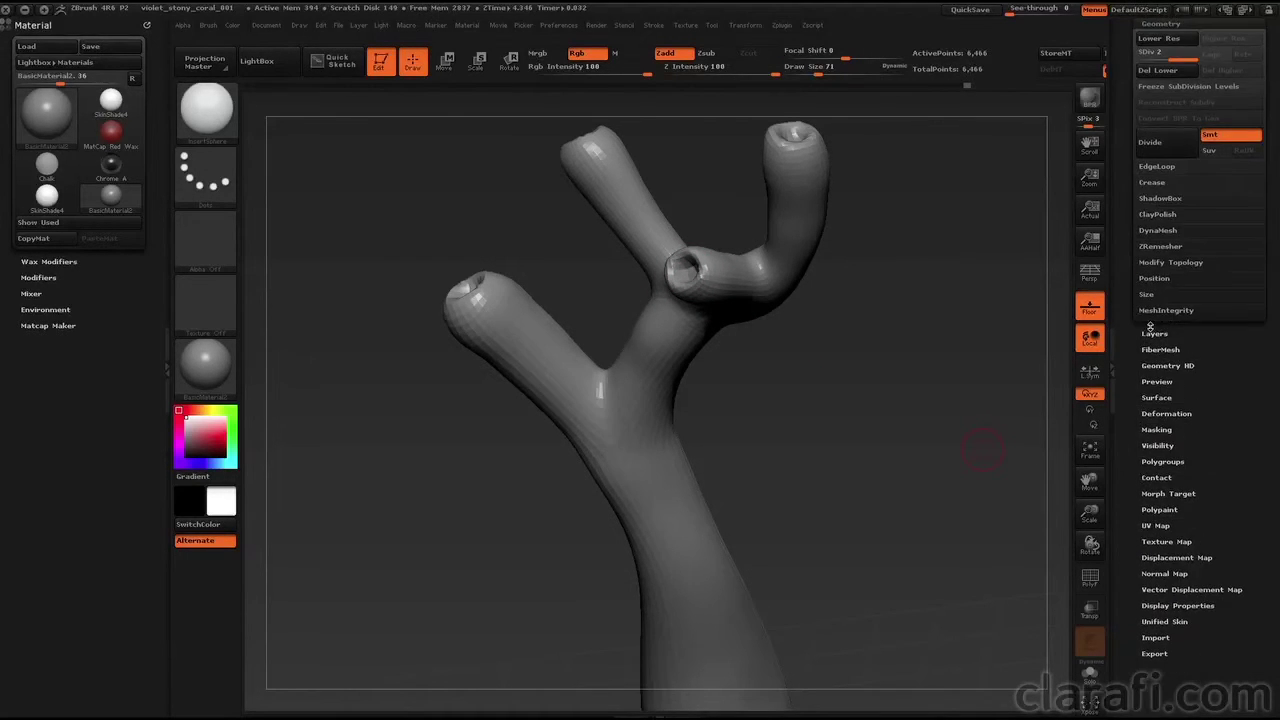
pyautogui.click(1158, 72)
# - Insert a small sphere inside each opening at the branch tips of Coral_Branch_C
pyautogui.moveTo(886, 300); pyautogui.dragTo(909, 306)
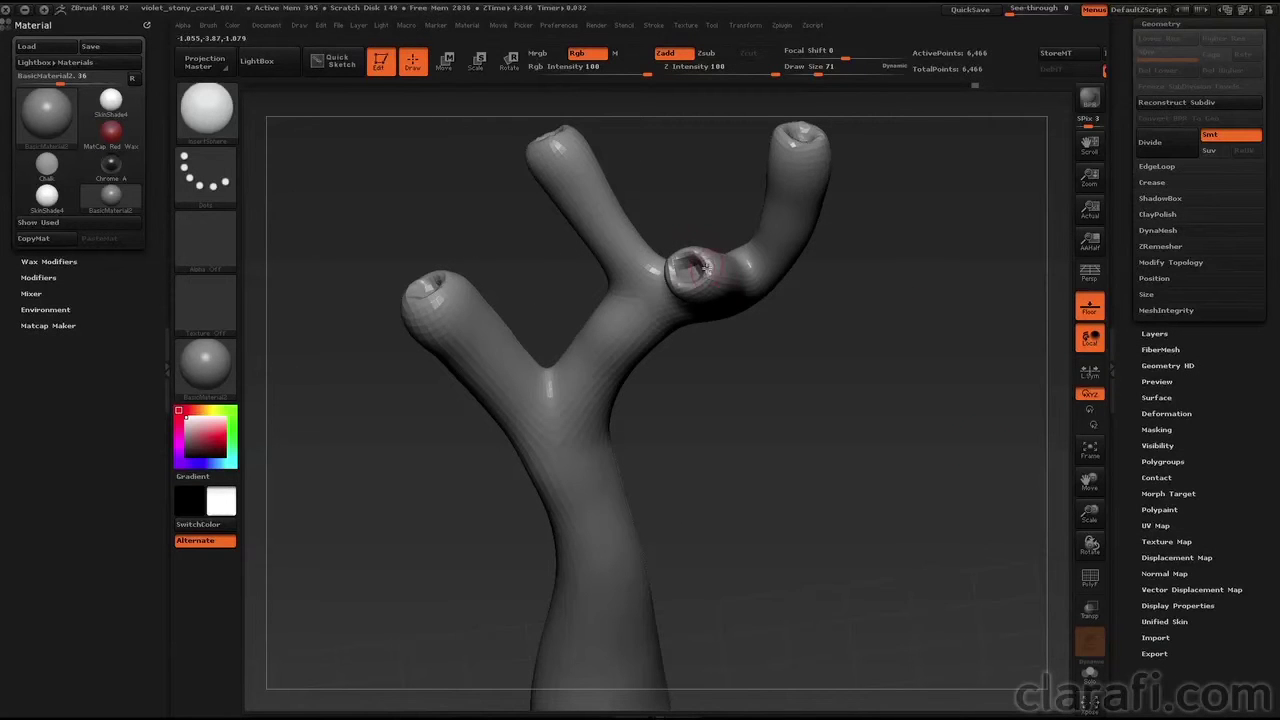
pyautogui.moveTo(691, 269); pyautogui.dragTo(706, 280)
pyautogui.moveTo(817, 318); pyautogui.dragTo(820, 388)
pyautogui.moveTo(1082, 480); pyautogui.dragTo(1058, 597)
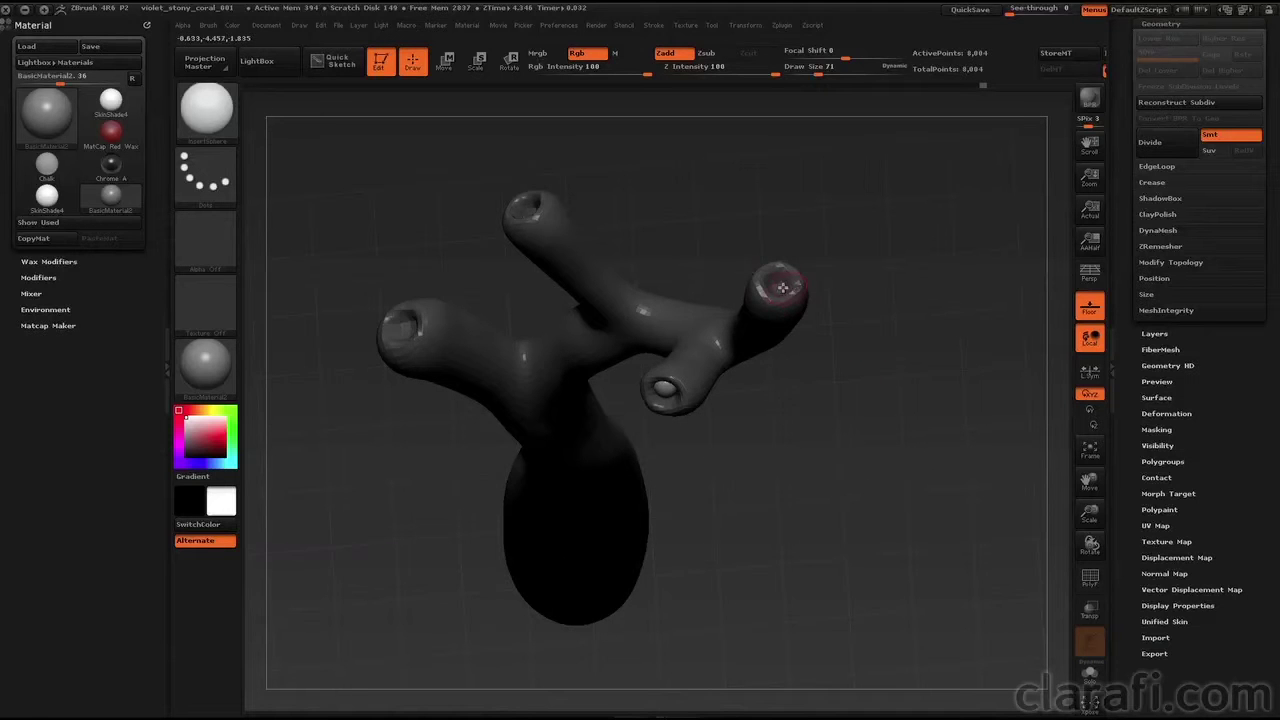
pyautogui.moveTo(781, 285); pyautogui.dragTo(790, 299)
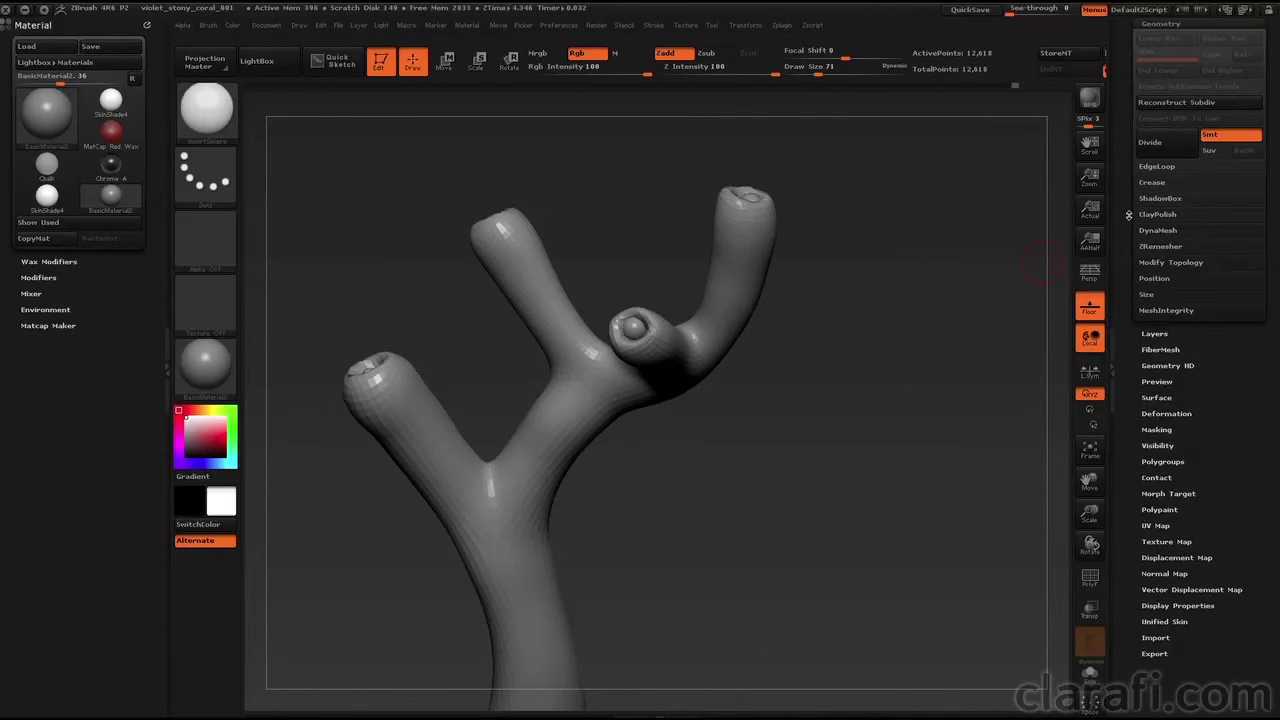
# - Switch to the Coral_branch_B mesh and delete its lower subdivision levels
pyautogui.moveTo(1165, 325)
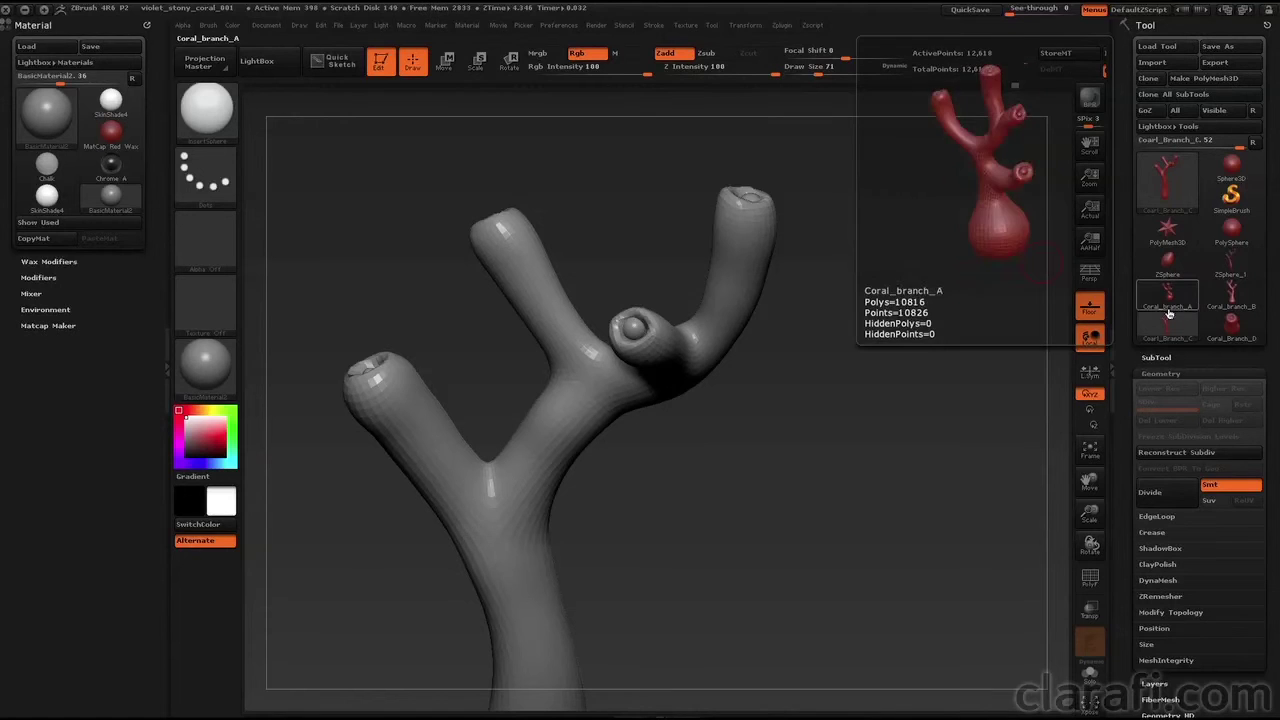
pyautogui.click(1230, 297)
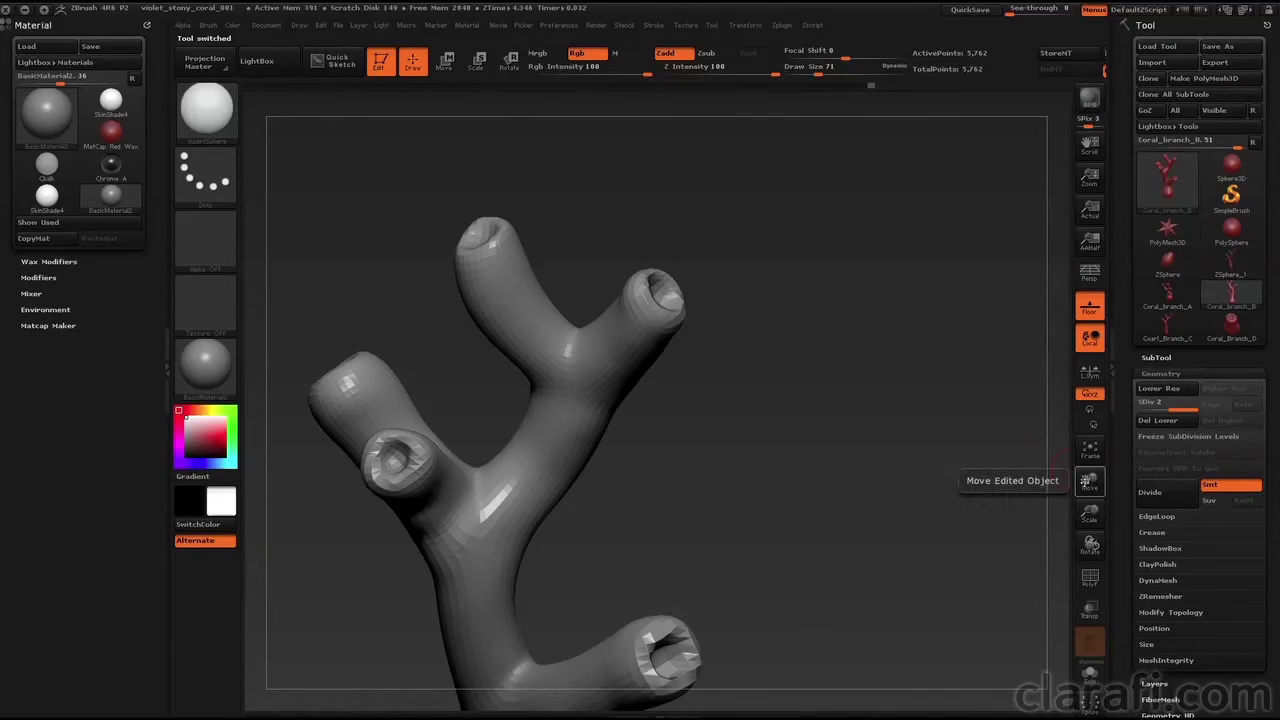
pyautogui.moveTo(1089, 481); pyautogui.dragTo(1174, 386)
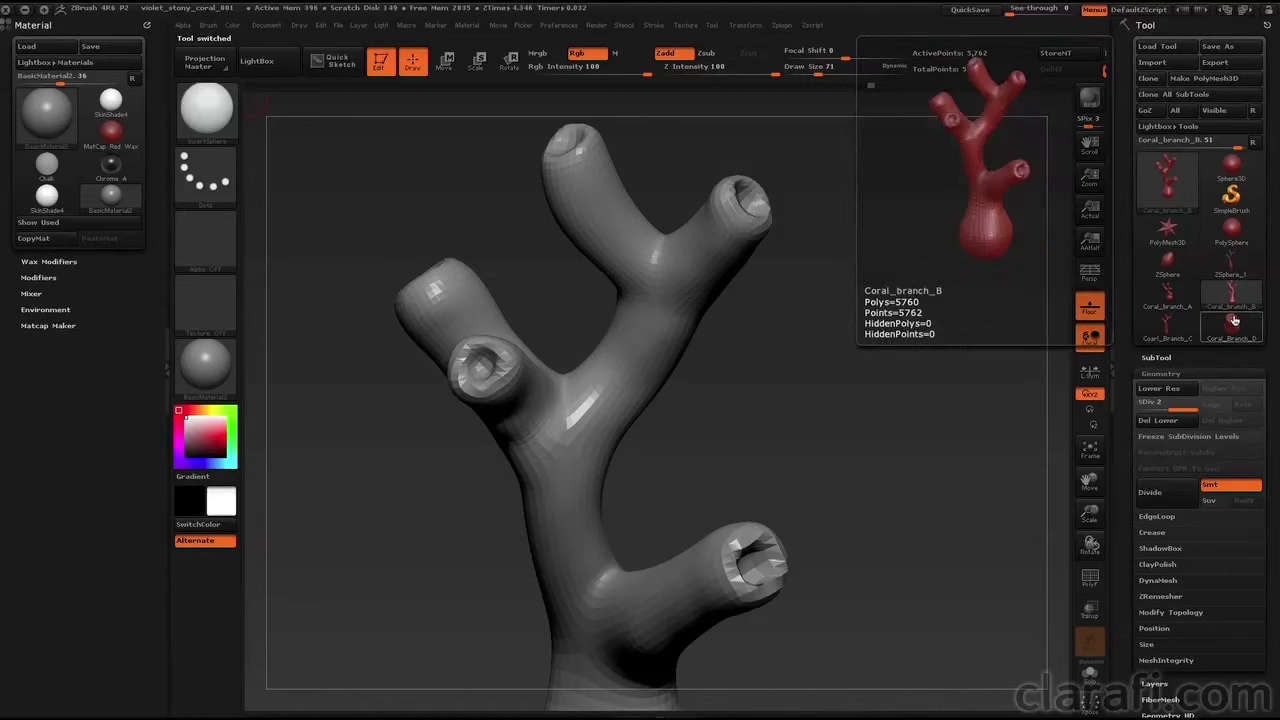
pyautogui.click(1167, 421)
# - Insert a small sphere inside the openings of Coral_branch_B's lowest side branch and its right-hand upper branch
pyautogui.moveTo(915, 552); pyautogui.dragTo(894, 557)
pyautogui.moveTo(677, 580); pyautogui.dragTo(682, 590)
pyautogui.moveTo(785, 485); pyautogui.dragTo(776, 558)
pyautogui.moveTo(684, 266); pyautogui.dragTo(690, 278)
pyautogui.moveTo(722, 325); pyautogui.dragTo(499, 388)
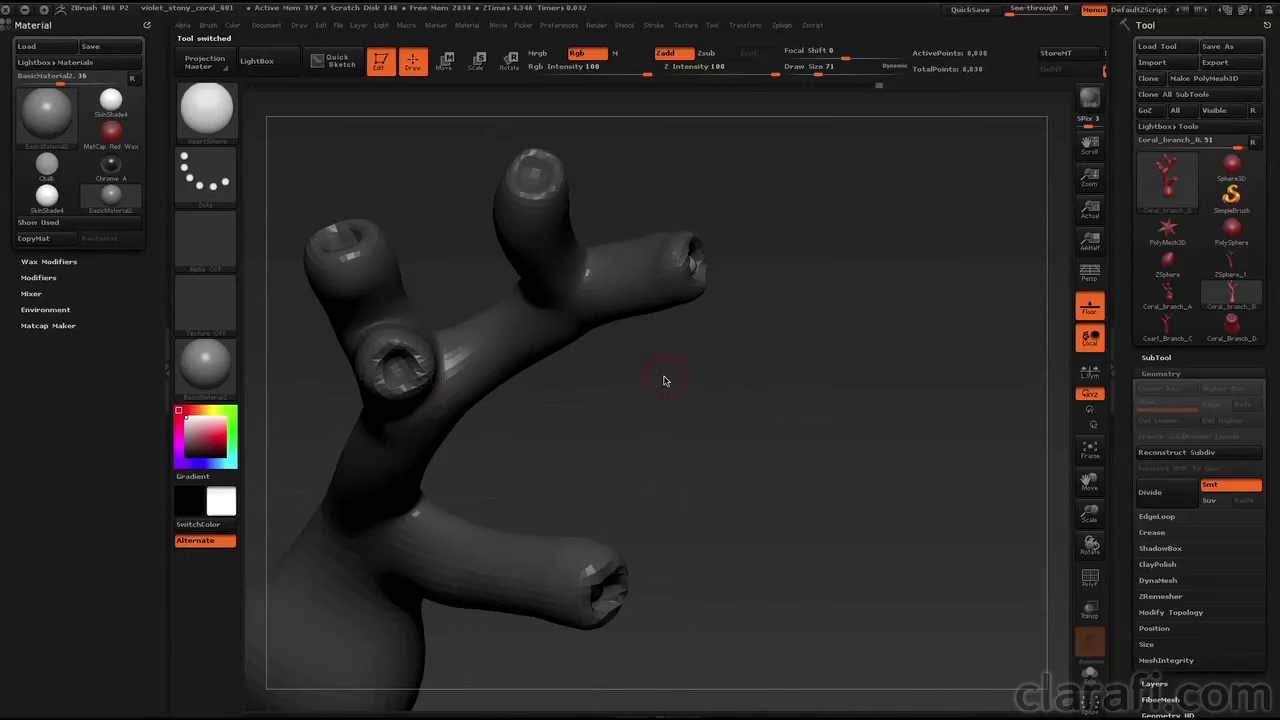
# - Insert a small sphere inside the three remaining branch tip openings of Coral_branch_B
pyautogui.moveTo(396, 364); pyautogui.dragTo(399, 379)
pyautogui.moveTo(608, 368); pyautogui.dragTo(620, 428)
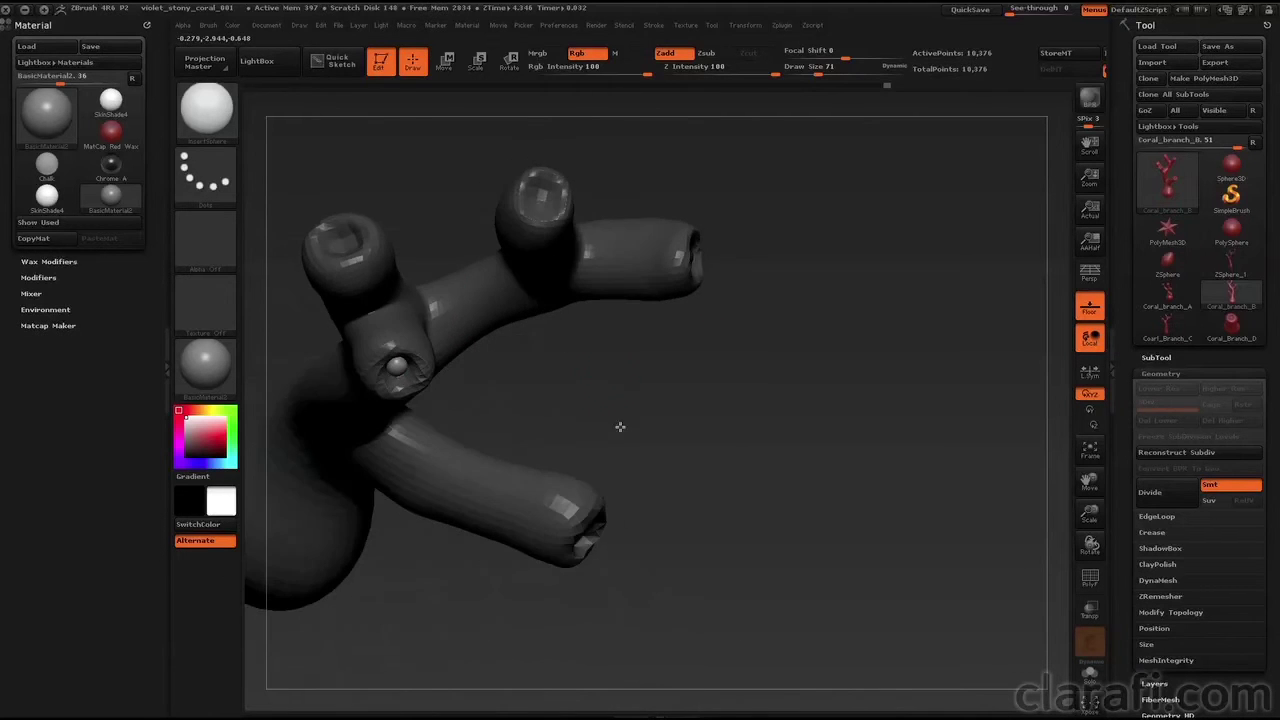
pyautogui.moveTo(543, 197); pyautogui.dragTo(544, 203)
pyautogui.click(543, 203)
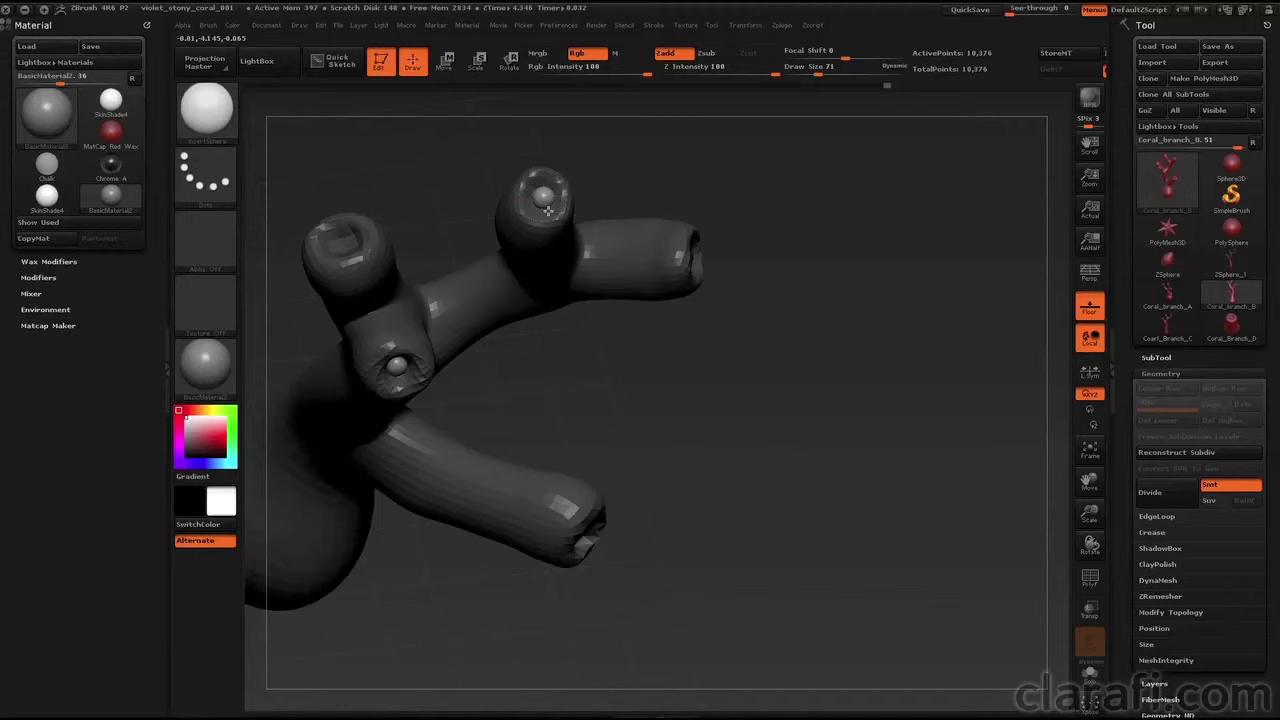
pyautogui.click(341, 243)
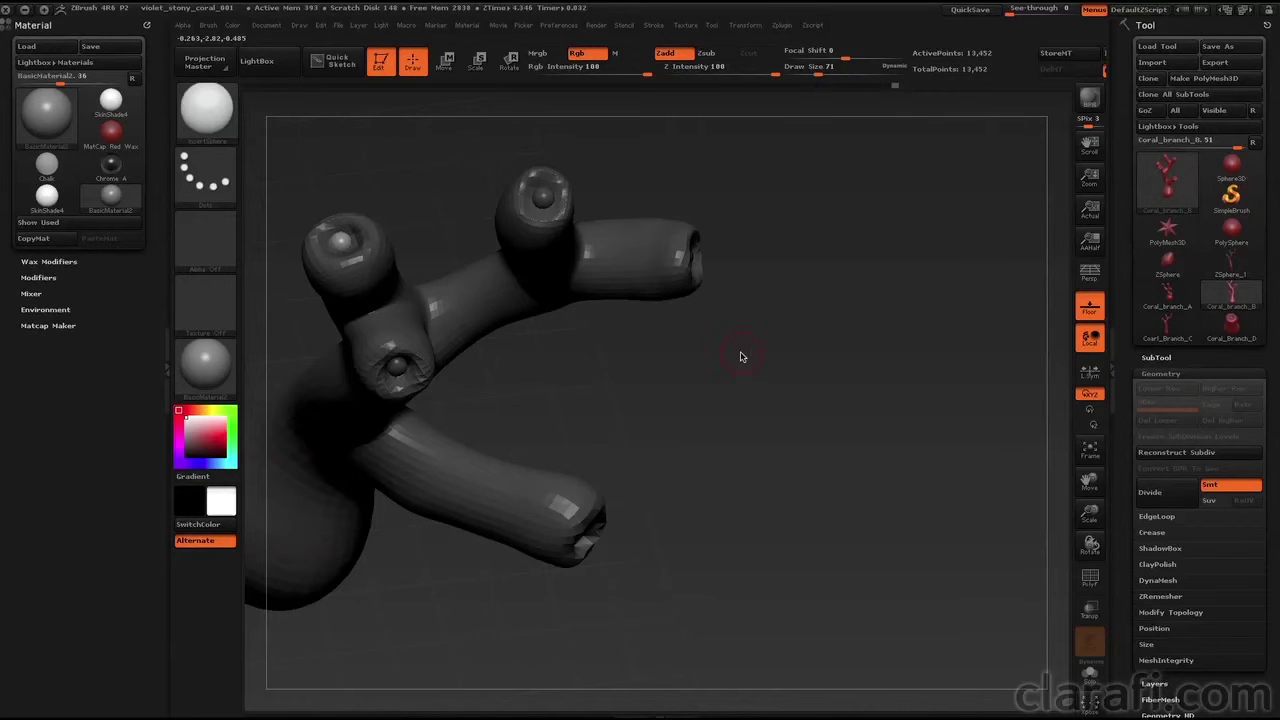
pyautogui.moveTo(742, 351); pyautogui.dragTo(911, 414)
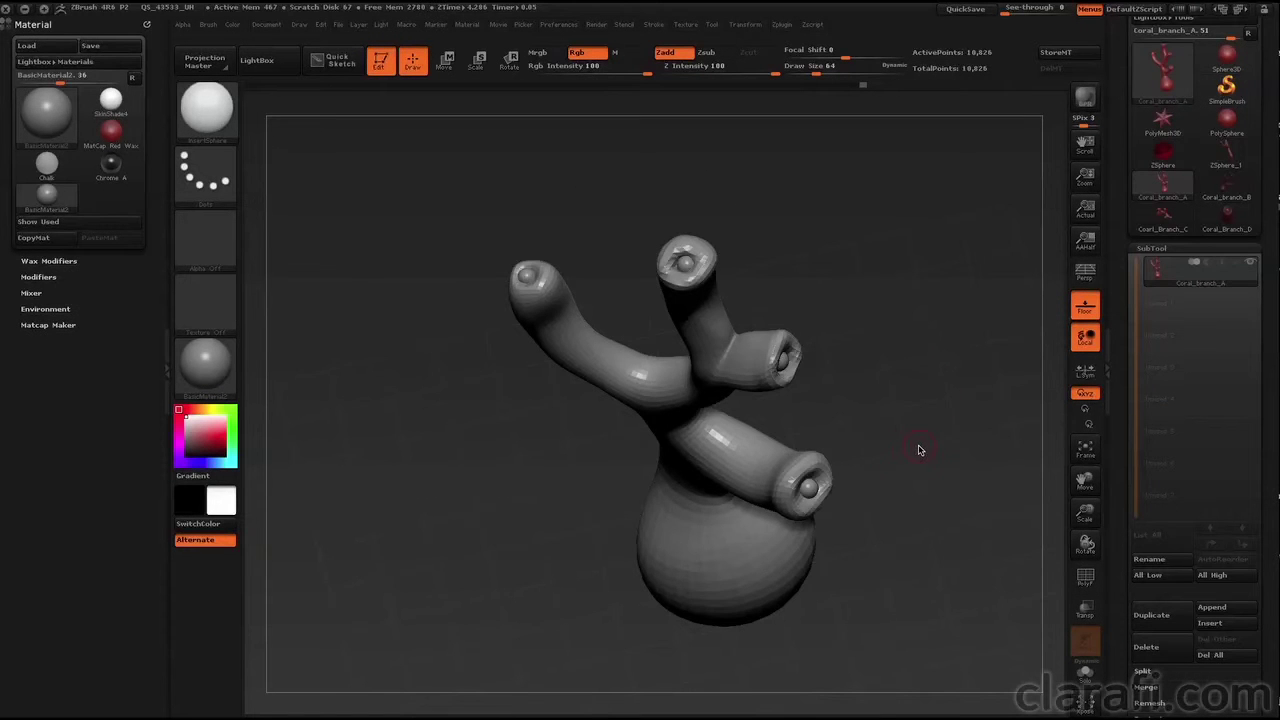
# - Choose the IMM BParts brush and show its set of body-part inserts
pyautogui.moveTo(920, 450); pyautogui.dragTo(911, 446)
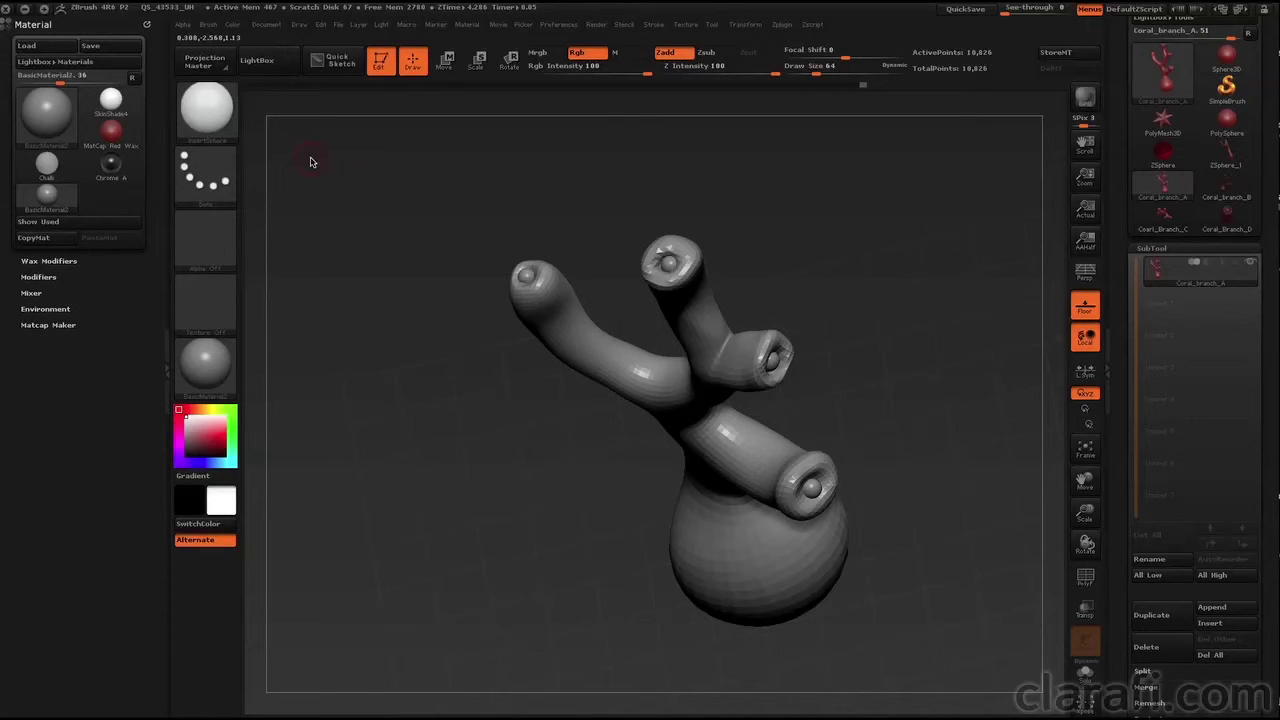
pyautogui.moveTo(338, 184); pyautogui.dragTo(387, 183)
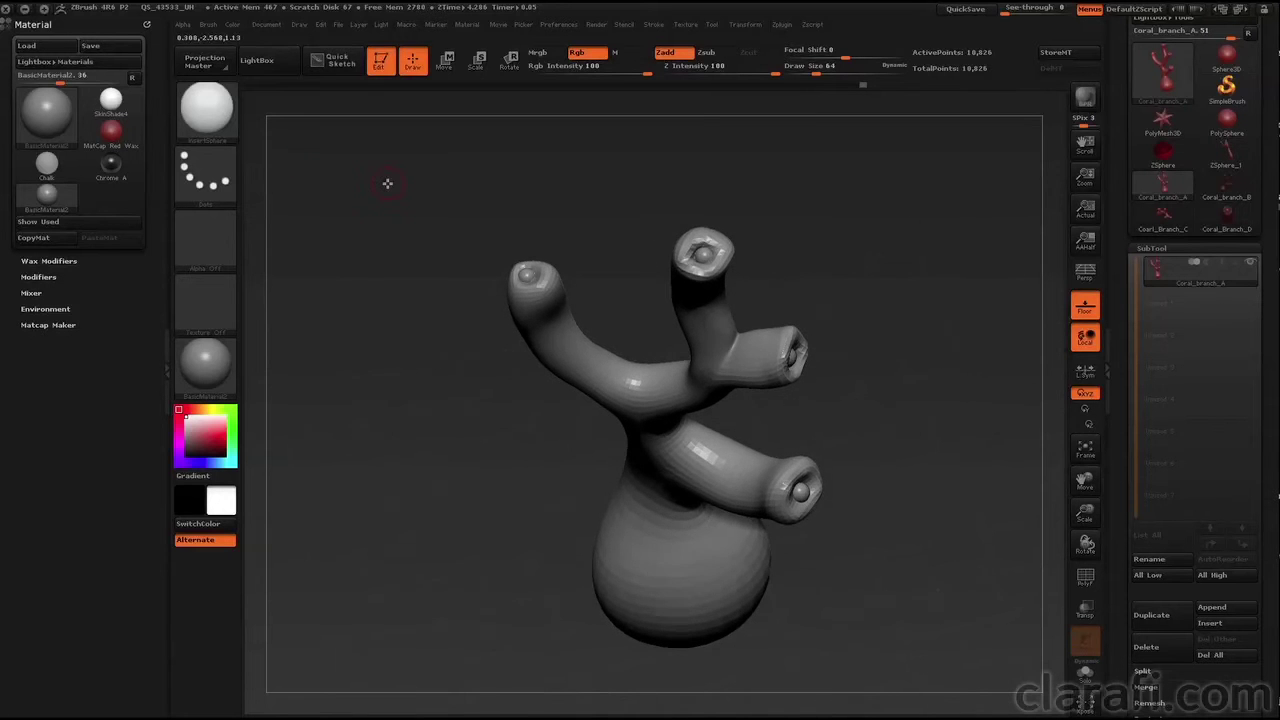
pyautogui.click(207, 110)
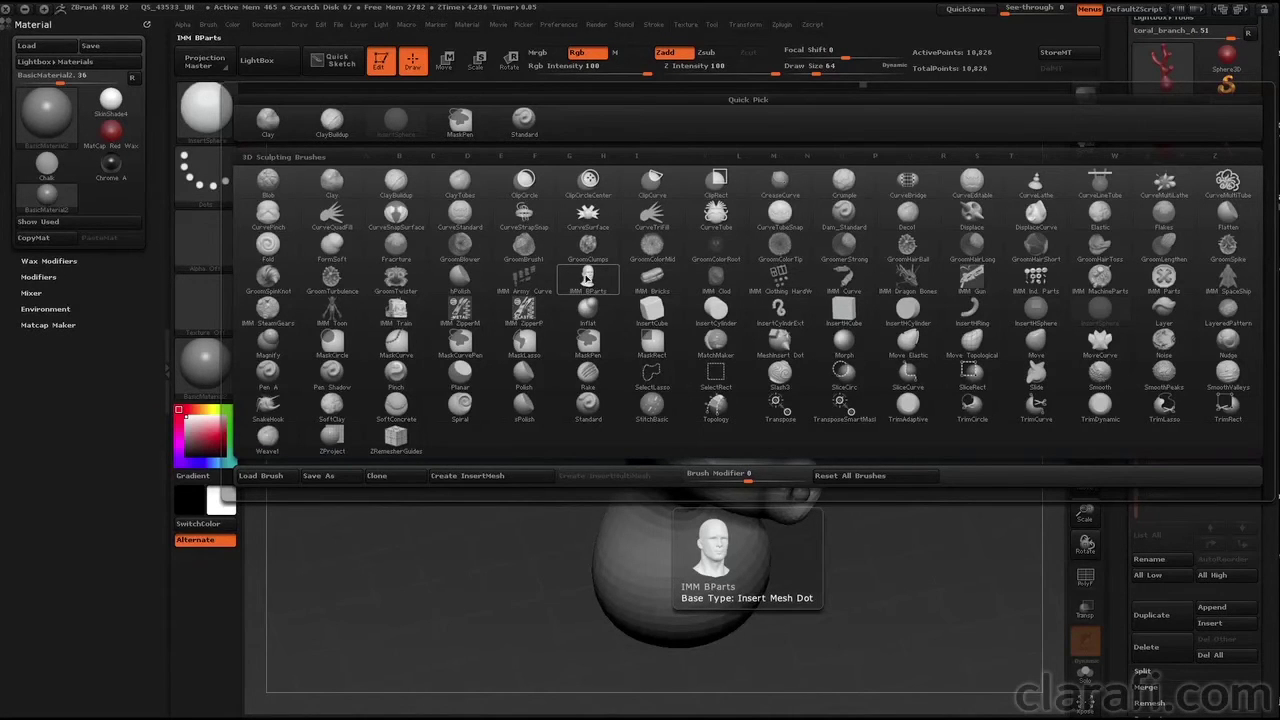
pyautogui.click(587, 278)
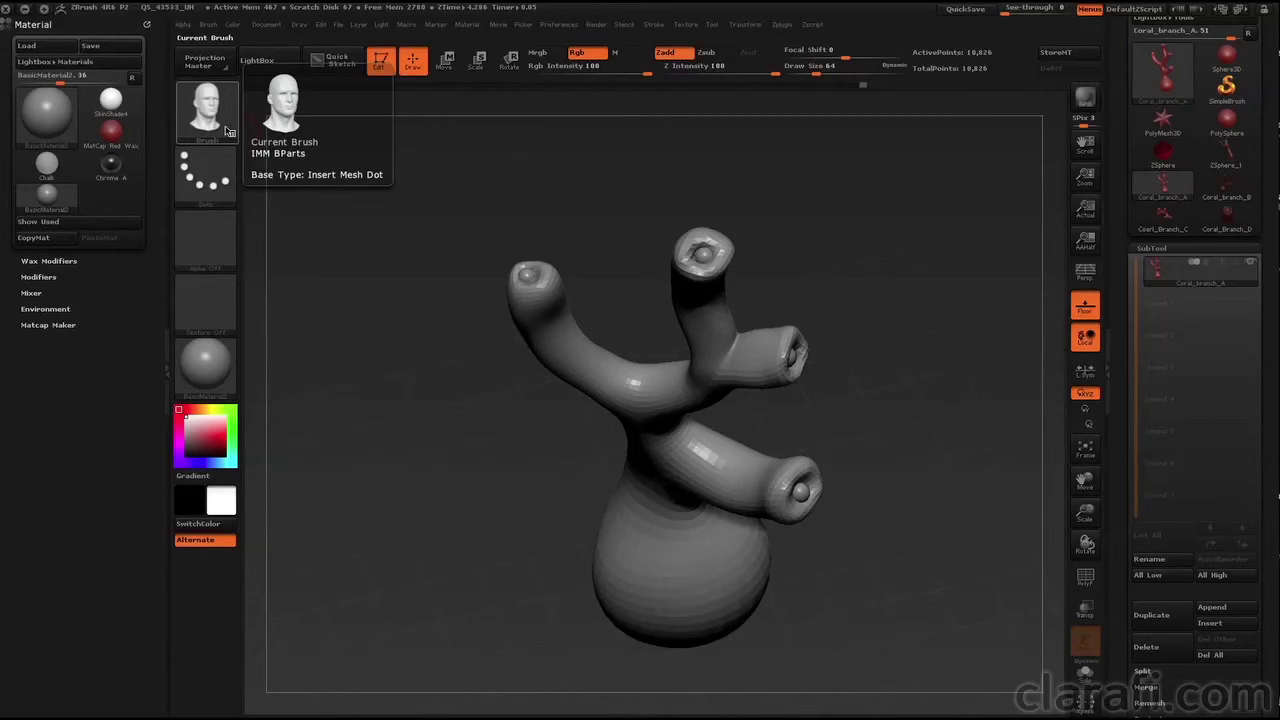
pyautogui.press('m')
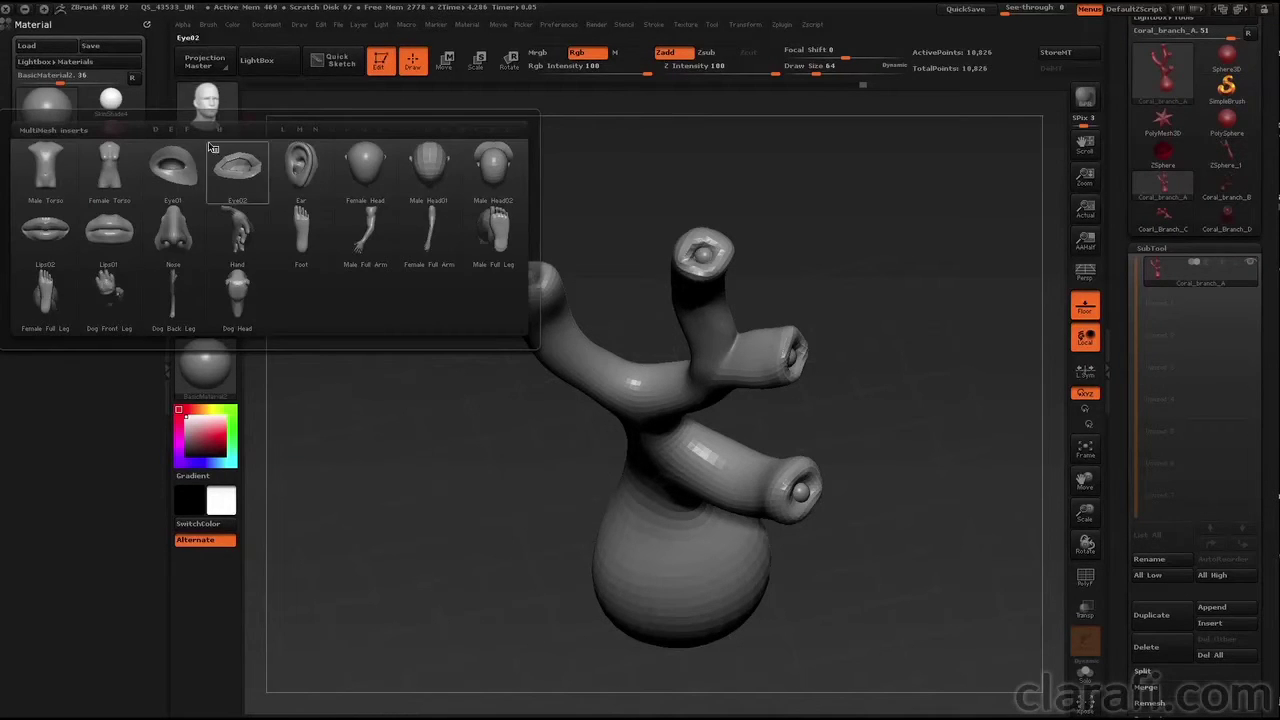
# - Pick the Female Full Arm insert, try placing it on the coral's left branch, and undo the insertion
pyautogui.moveTo(59, 171)
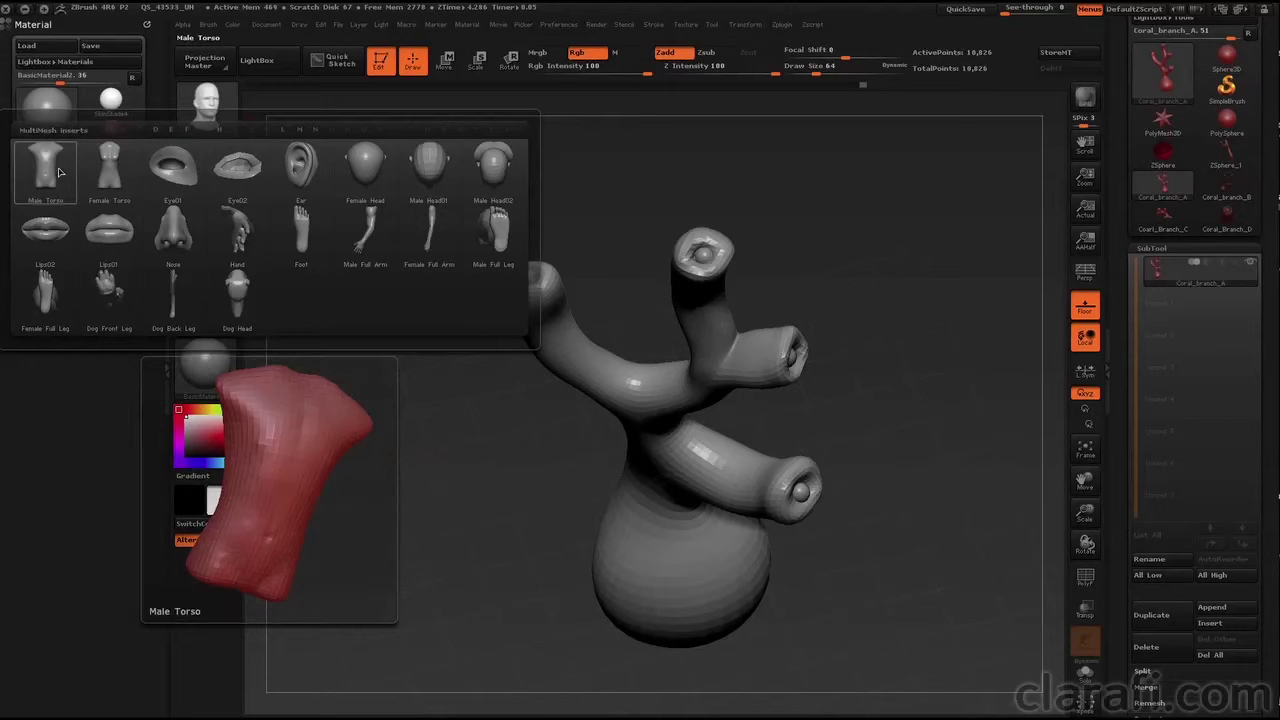
pyautogui.moveTo(323, 175)
pyautogui.moveTo(469, 176)
pyautogui.moveTo(375, 176)
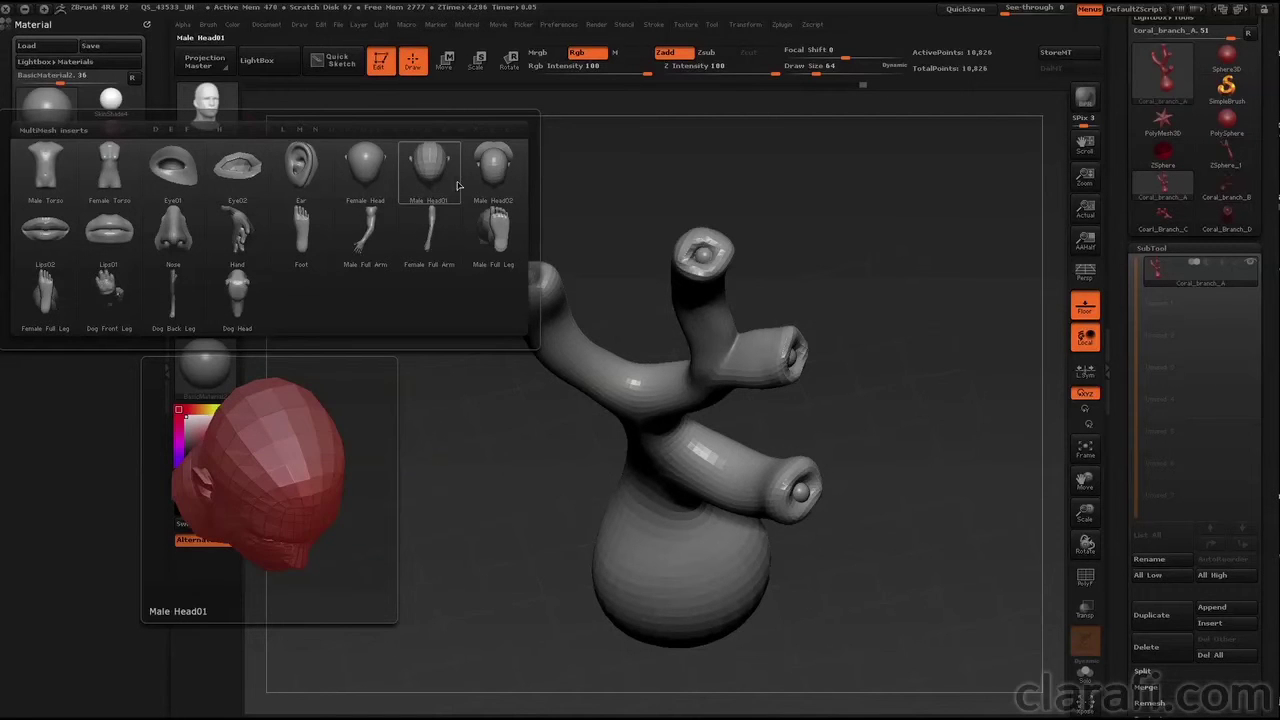
pyautogui.moveTo(437, 247)
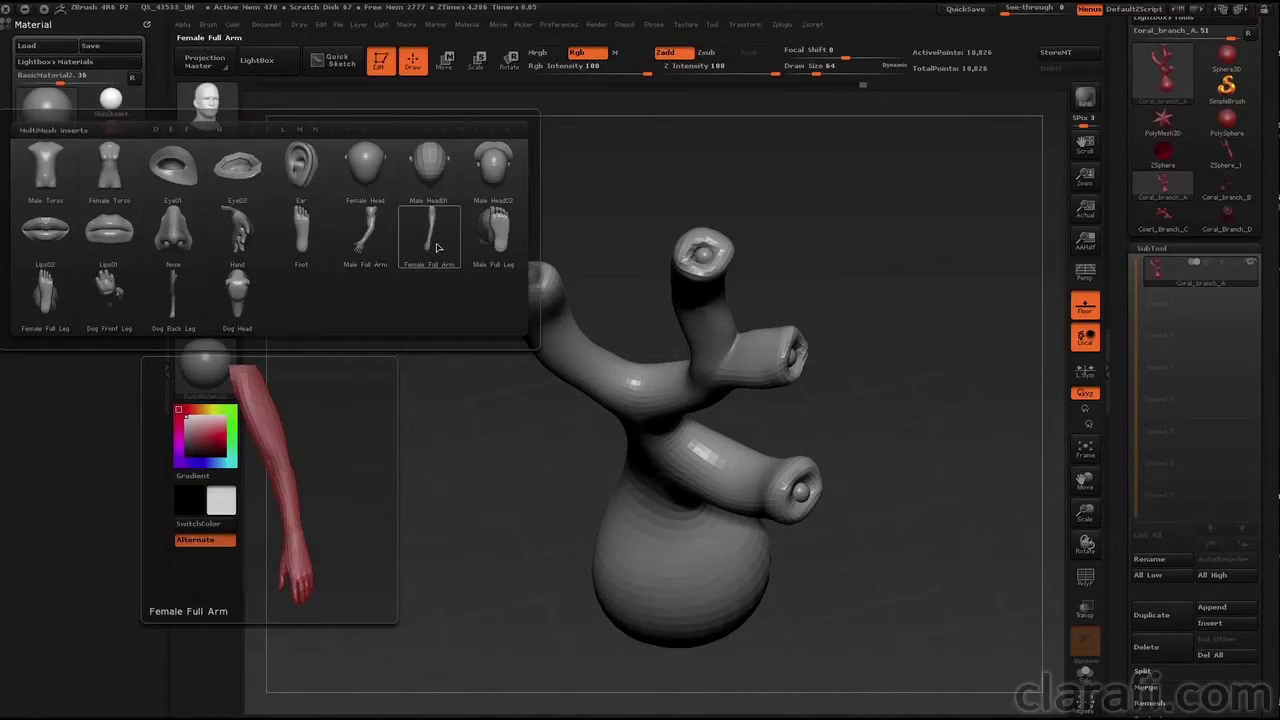
pyautogui.click(433, 232)
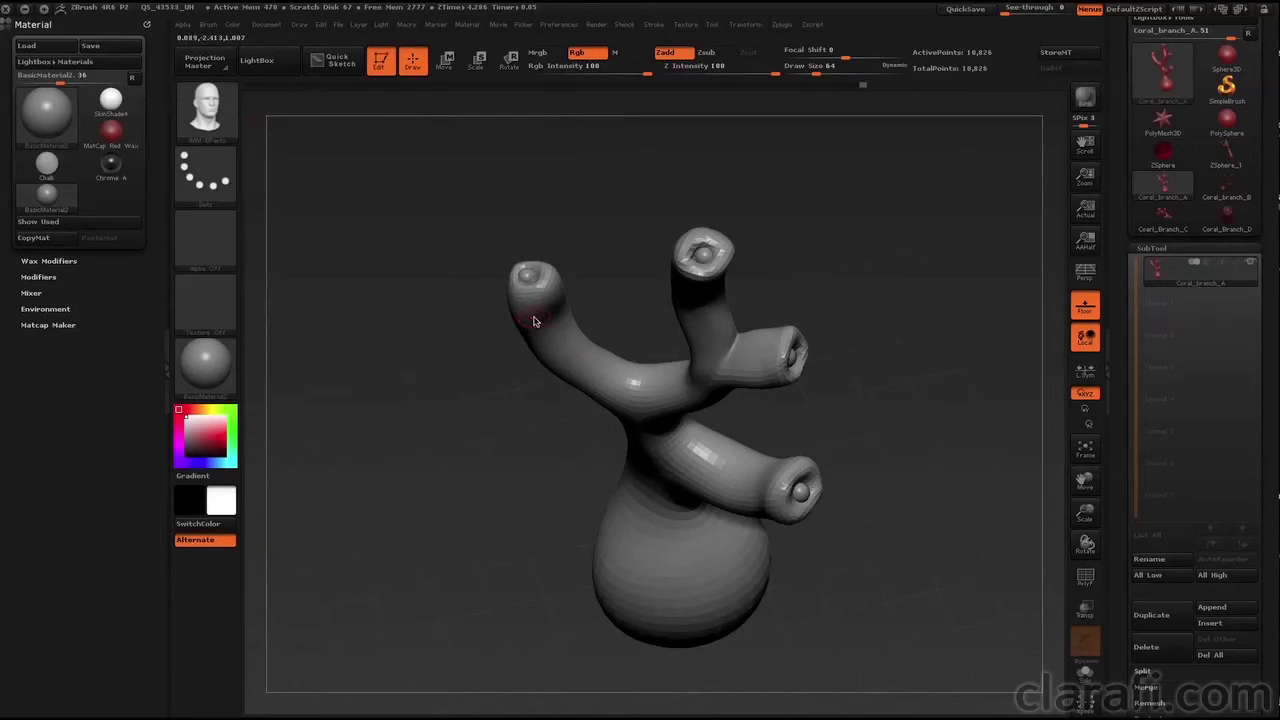
pyautogui.moveTo(590, 358); pyautogui.dragTo(448, 433)
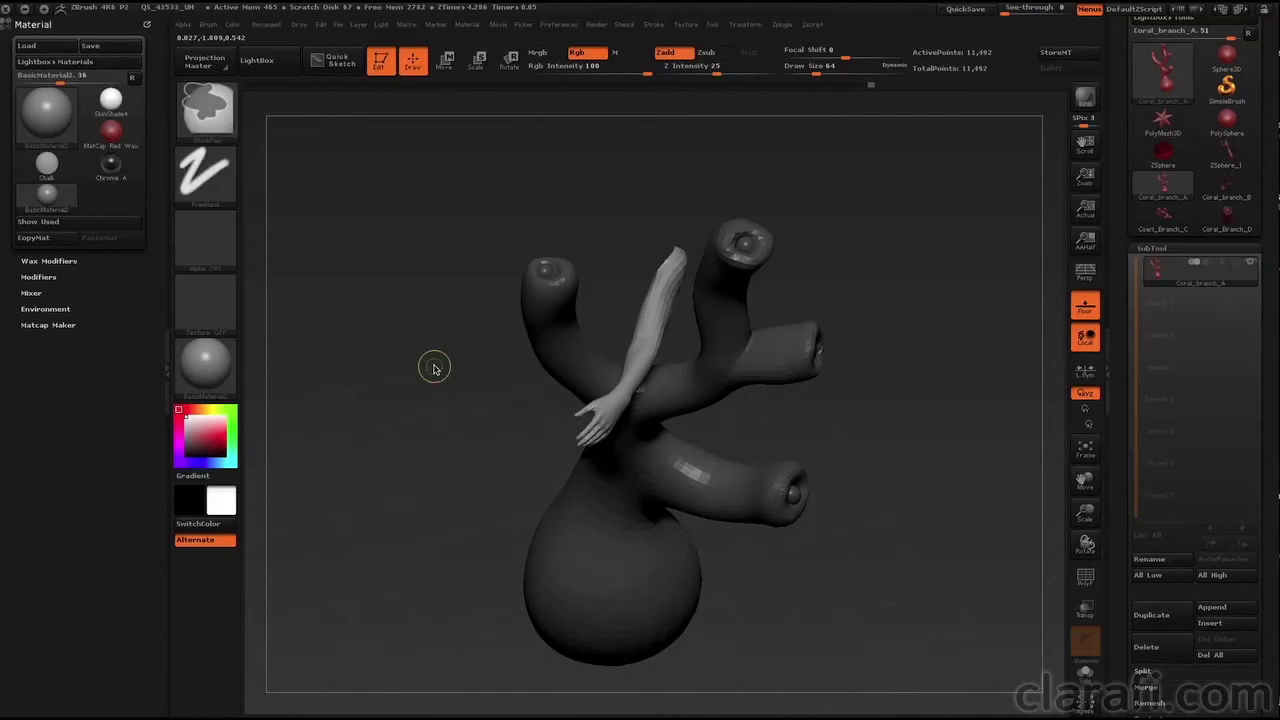
pyautogui.hotkey('ctrl', 'z')
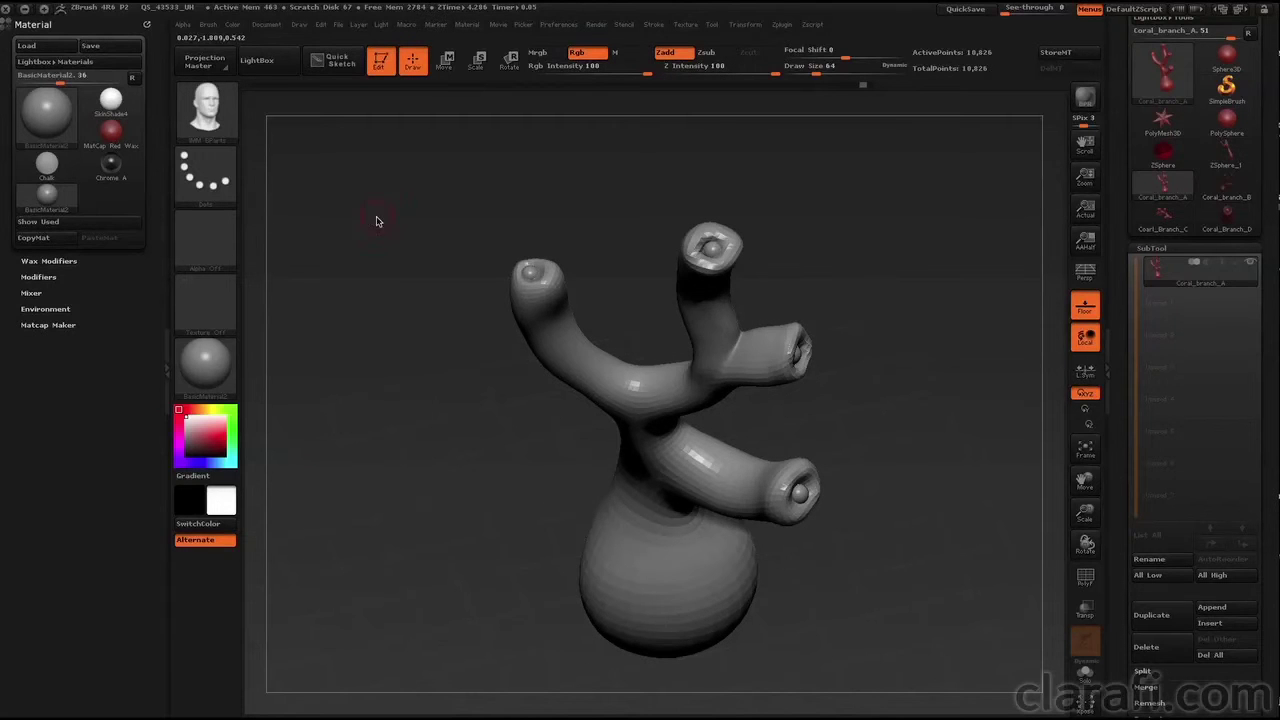
# - Filter the brushes to those starting with I and choose the IMM Train brush
pyautogui.click(205, 108)
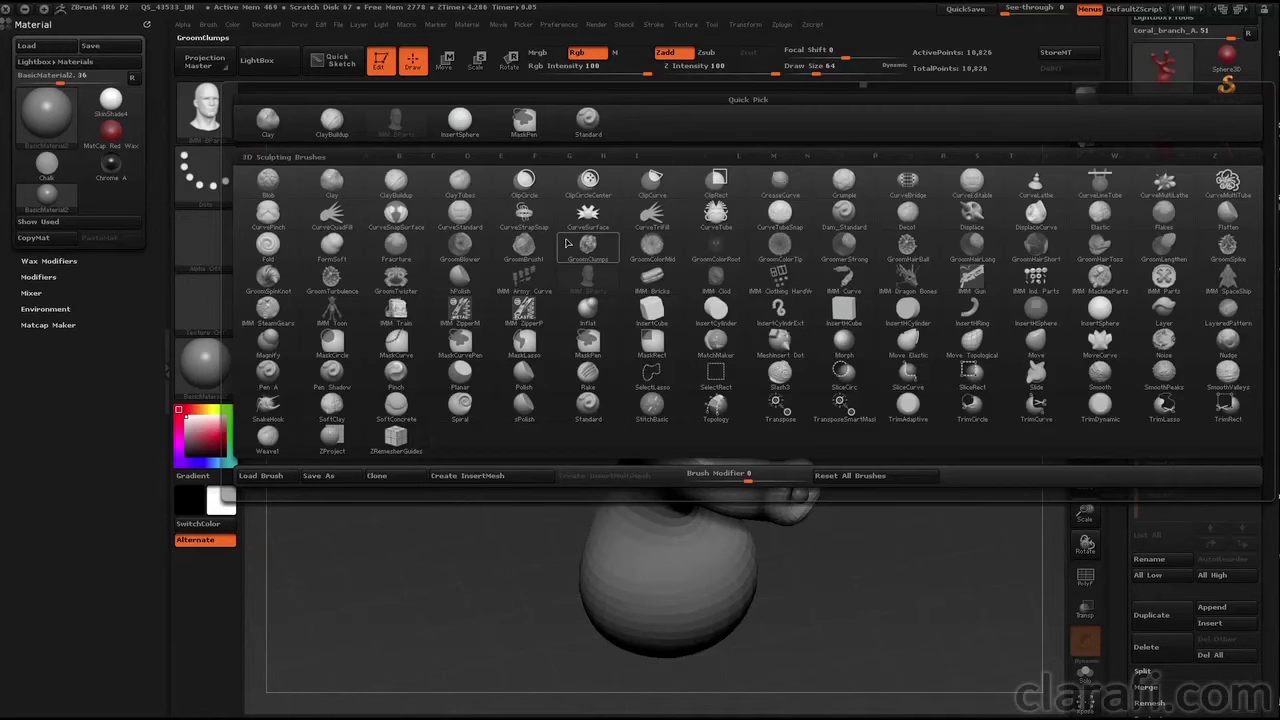
pyautogui.moveTo(677, 271)
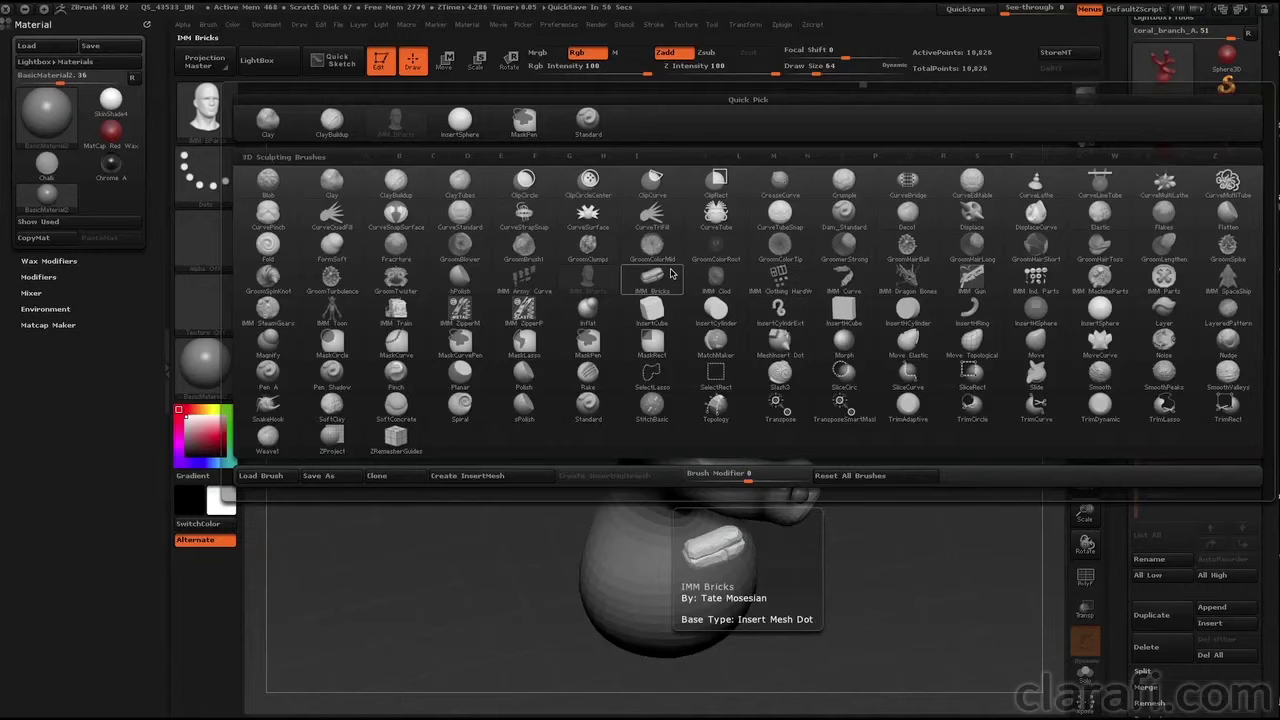
pyautogui.press('i')
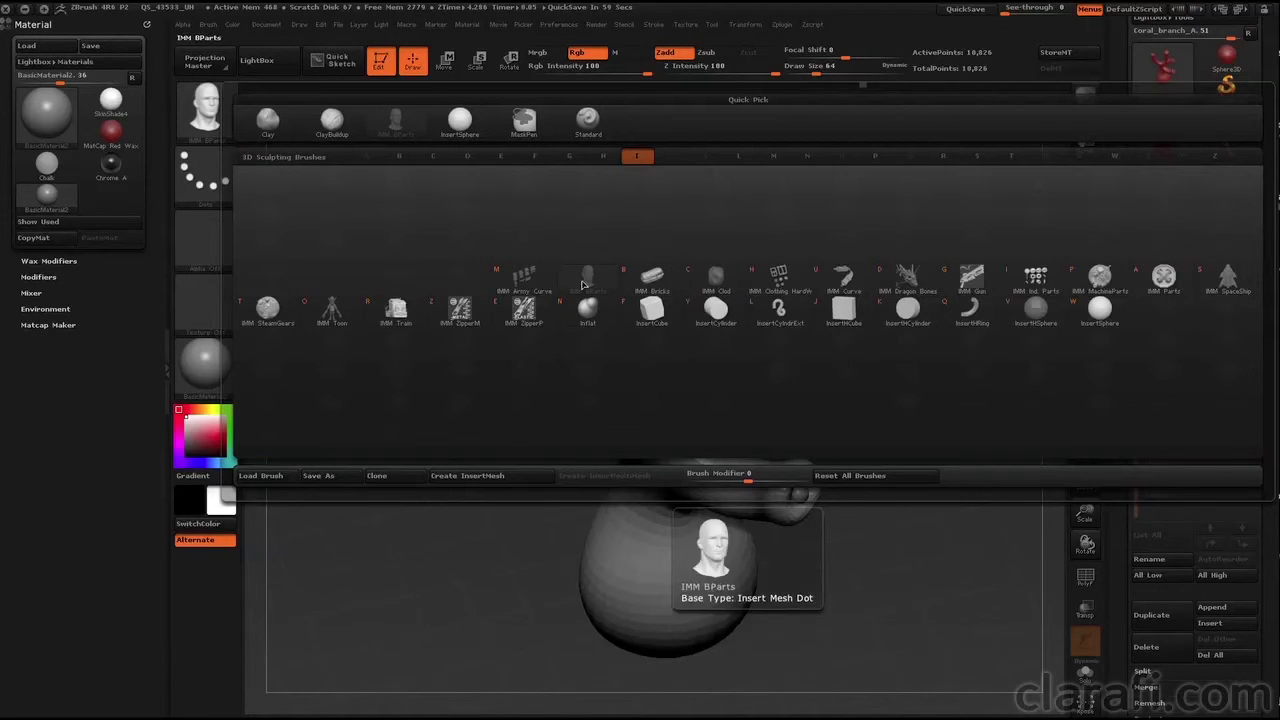
pyautogui.click(384, 300)
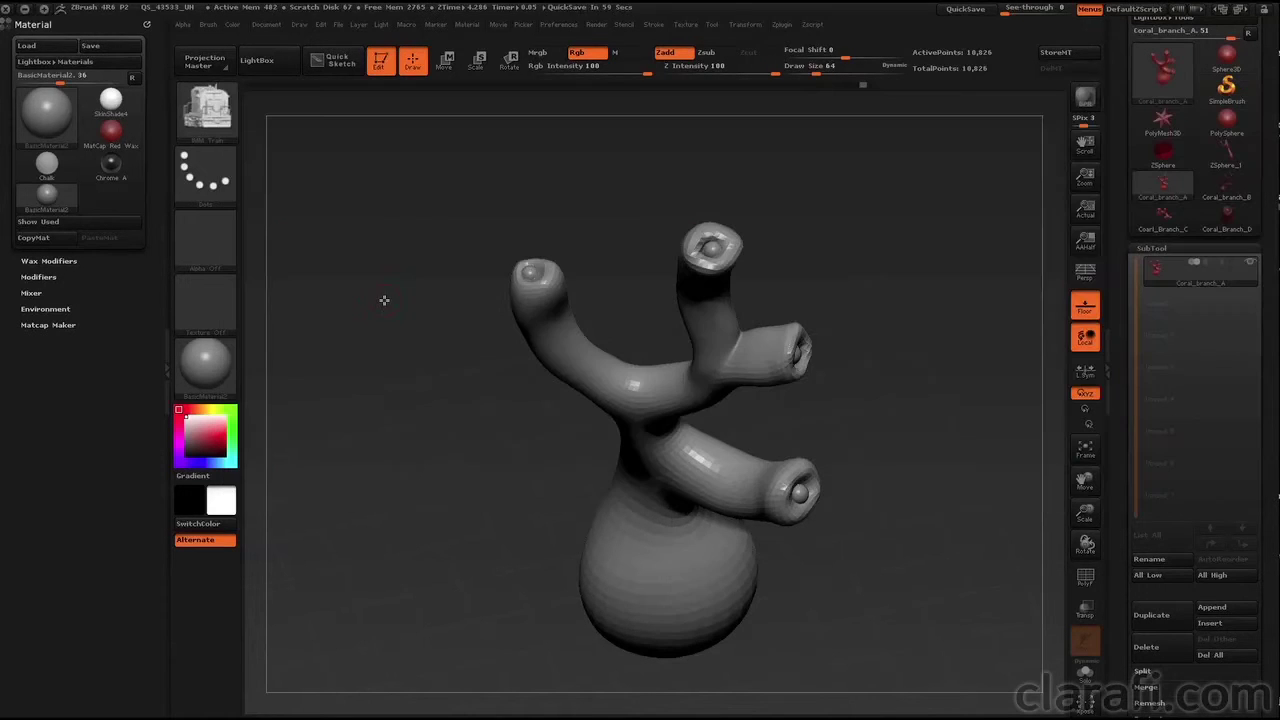
pyautogui.click(205, 107)
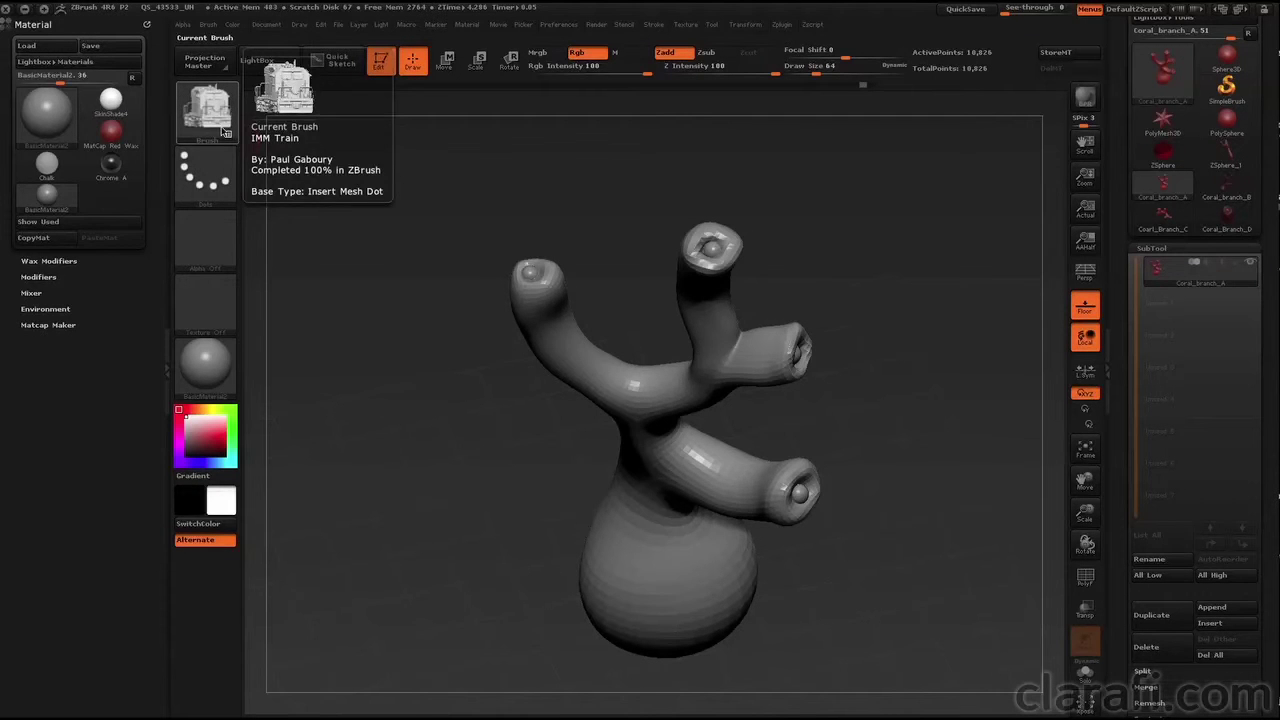
# - Show the inserts of the IMM Train brush and pick the Car4 mesh
pyautogui.click(222, 130)
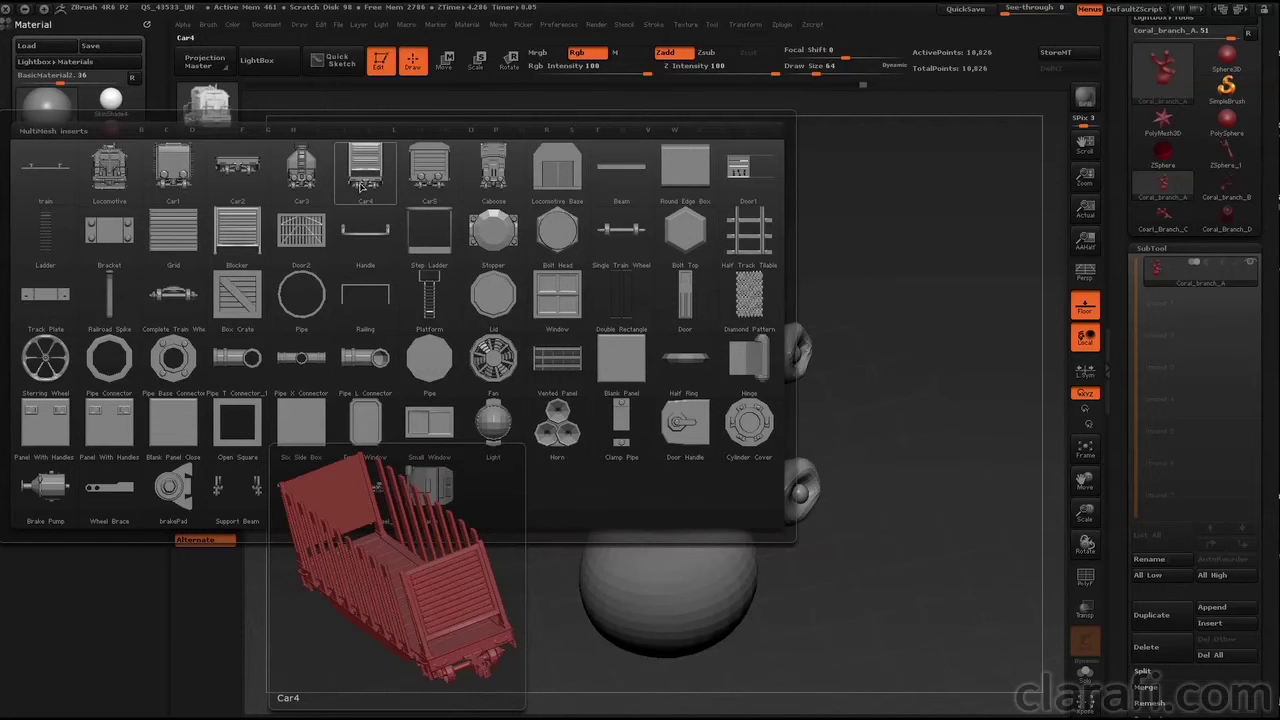
pyautogui.click(363, 186)
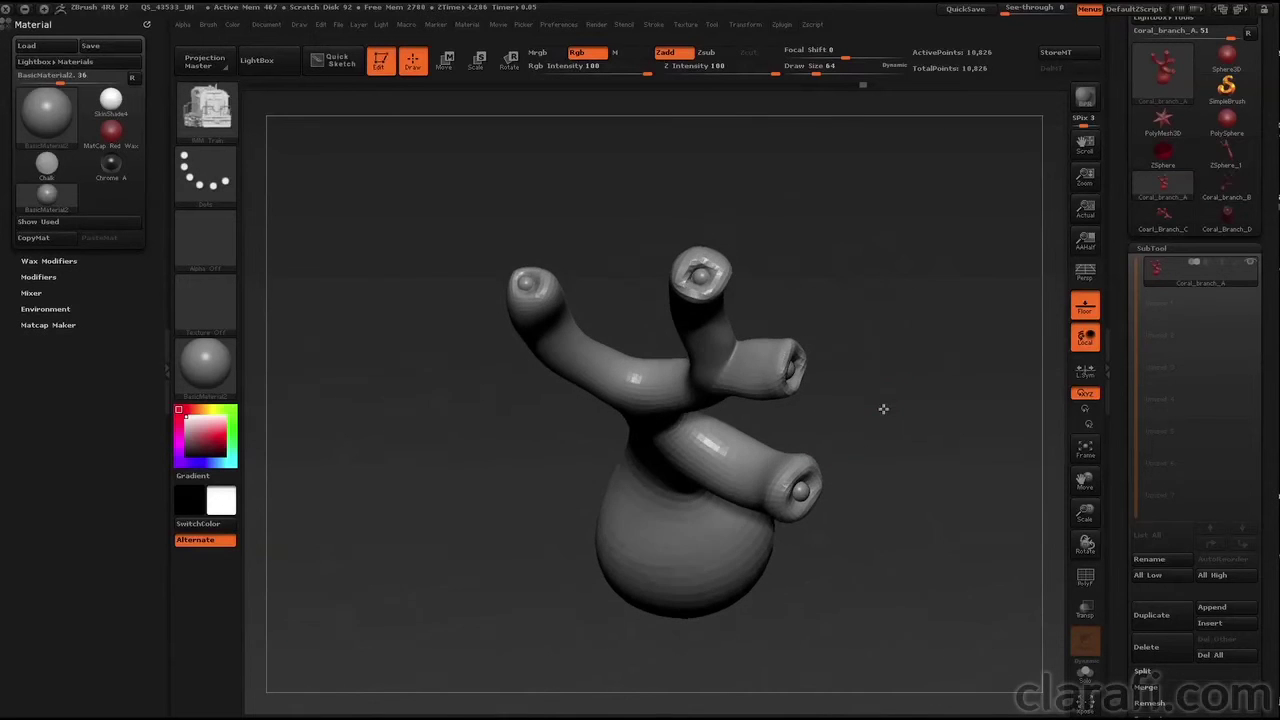
# - Face Coral_branch_A's tips toward the view and create a new InsertMesh brush from this mesh
pyautogui.moveTo(890, 398)
pyautogui.mouseDown()
pyautogui.moveTo(889, 446)
pyautogui.moveTo(857, 420)
pyautogui.mouseUp()
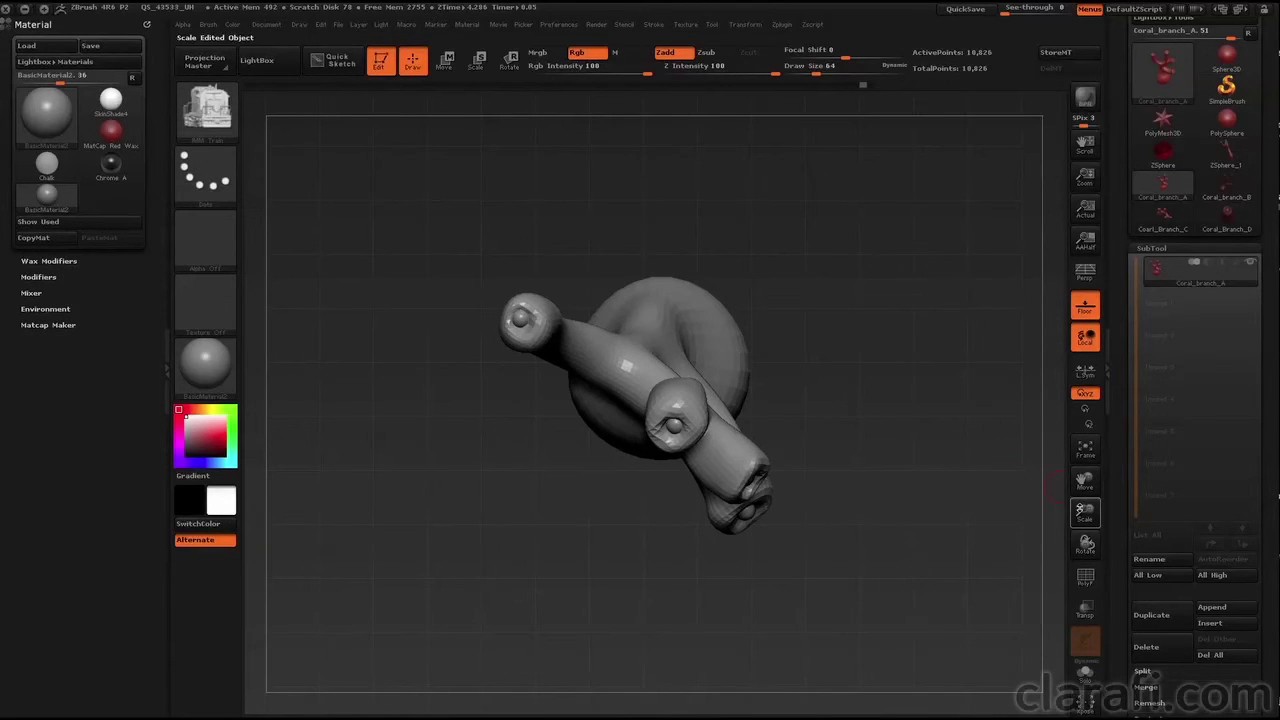
pyautogui.moveTo(1086, 507); pyautogui.dragTo(1080, 538)
pyautogui.moveTo(980, 449); pyautogui.dragTo(929, 449)
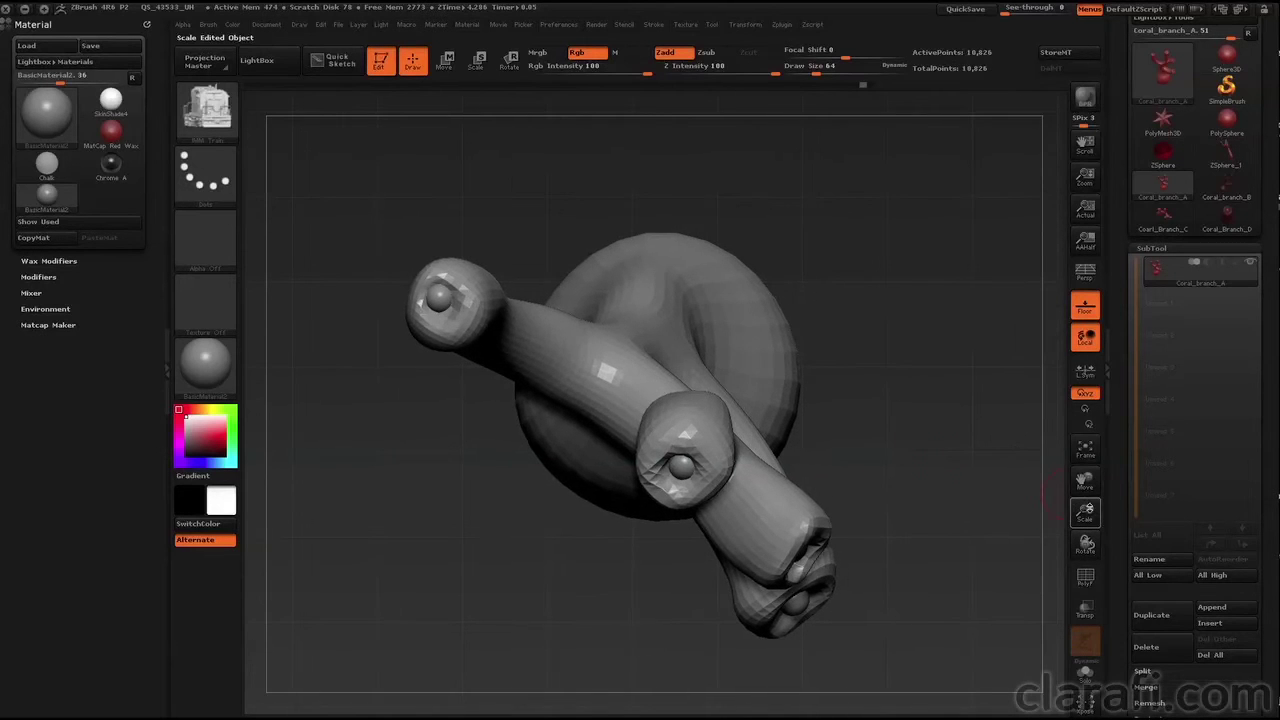
pyautogui.moveTo(1086, 512); pyautogui.dragTo(1078, 482)
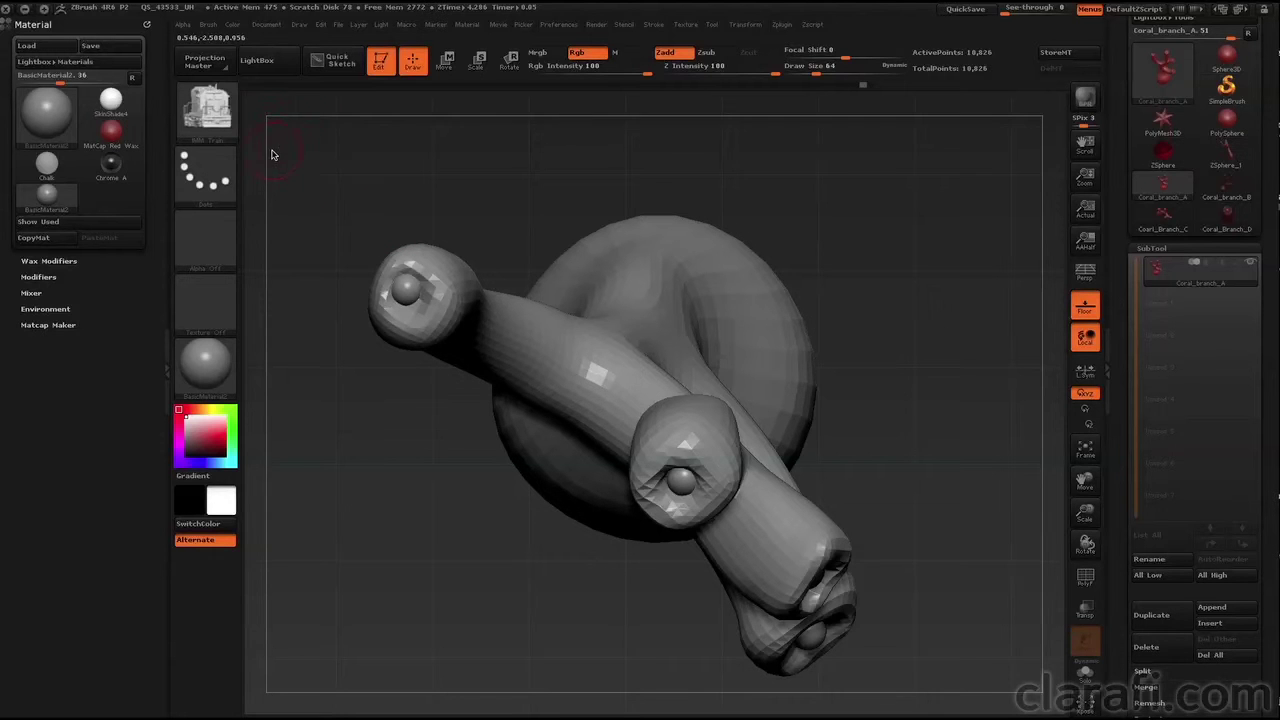
pyautogui.click(207, 26)
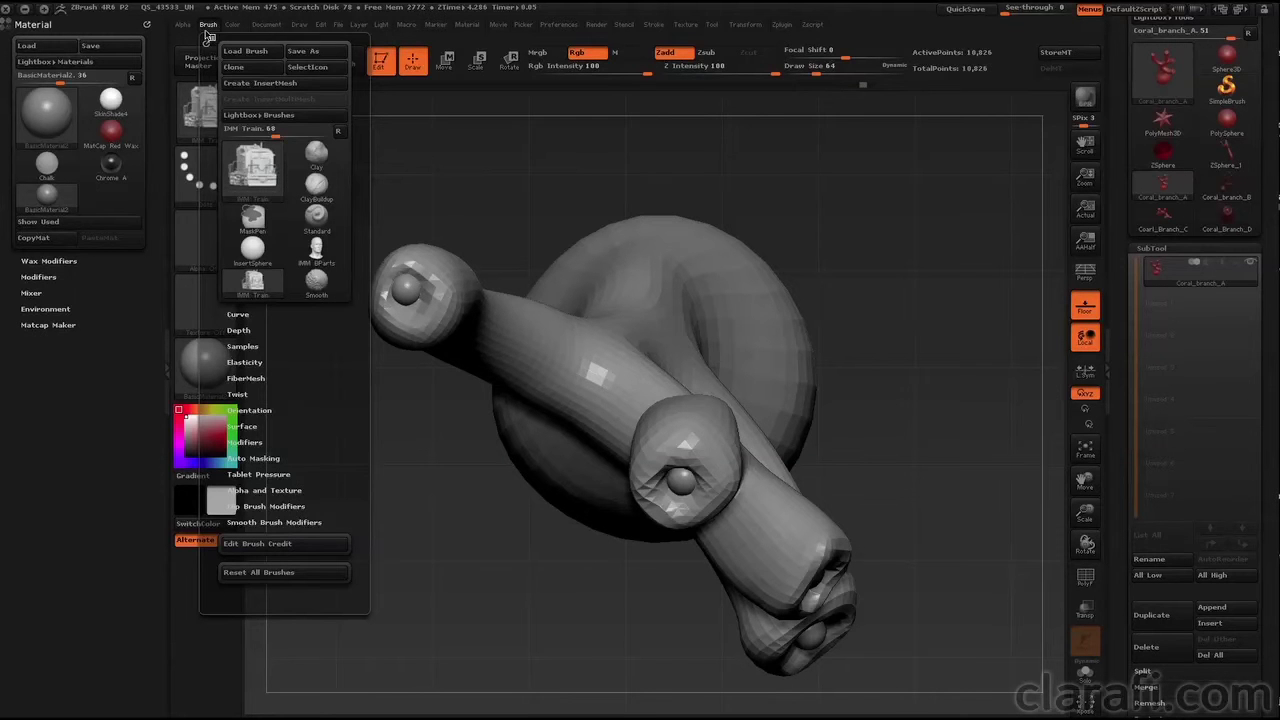
pyautogui.click(264, 87)
pyautogui.click(207, 26)
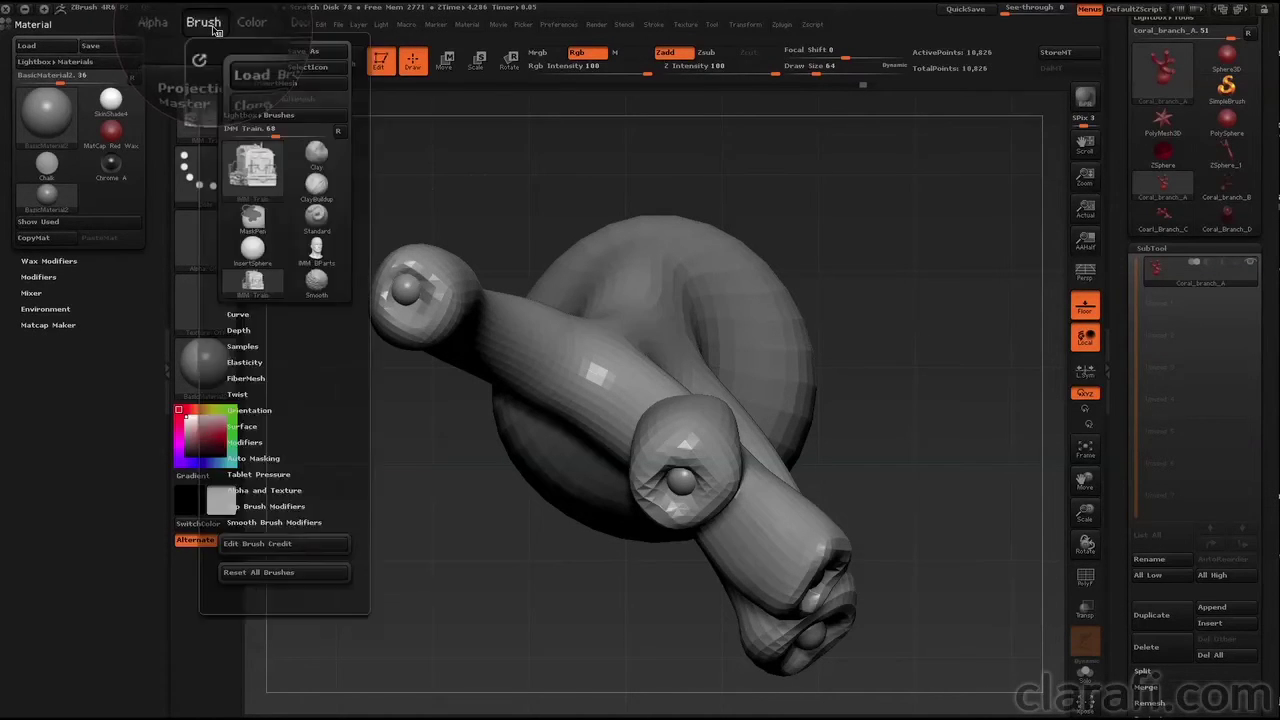
pyautogui.click(267, 87)
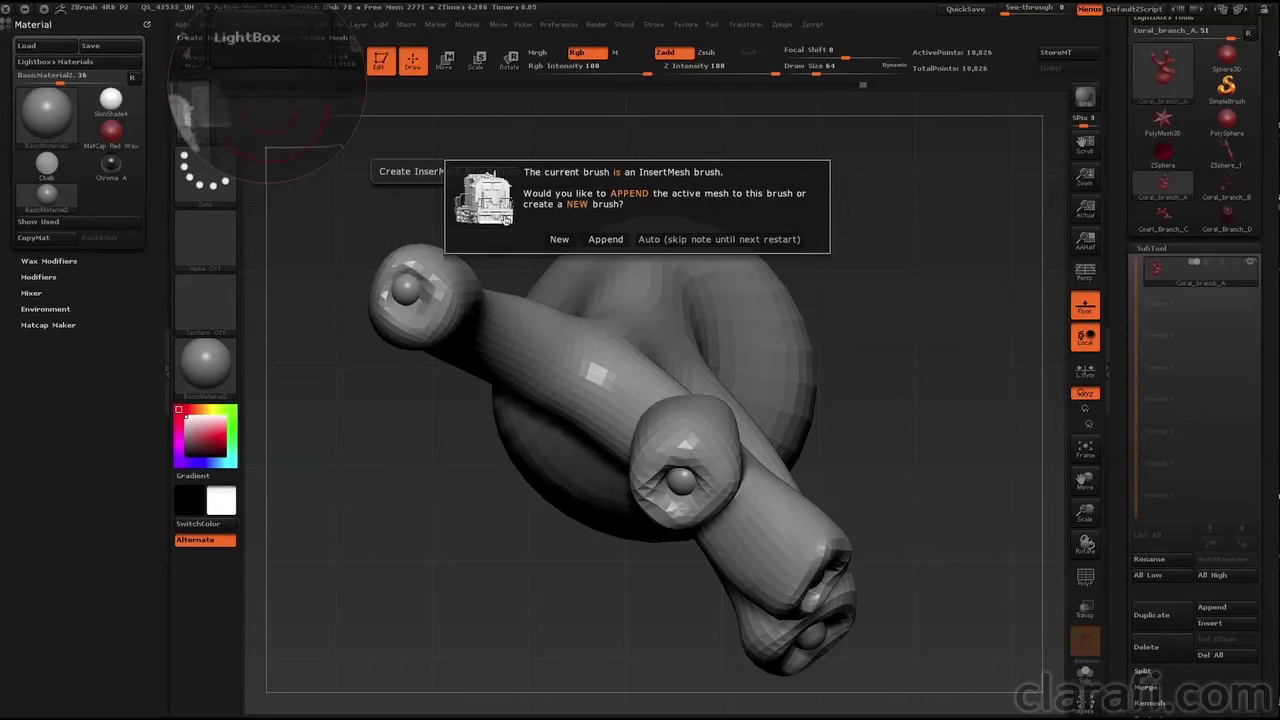
pyautogui.click(557, 240)
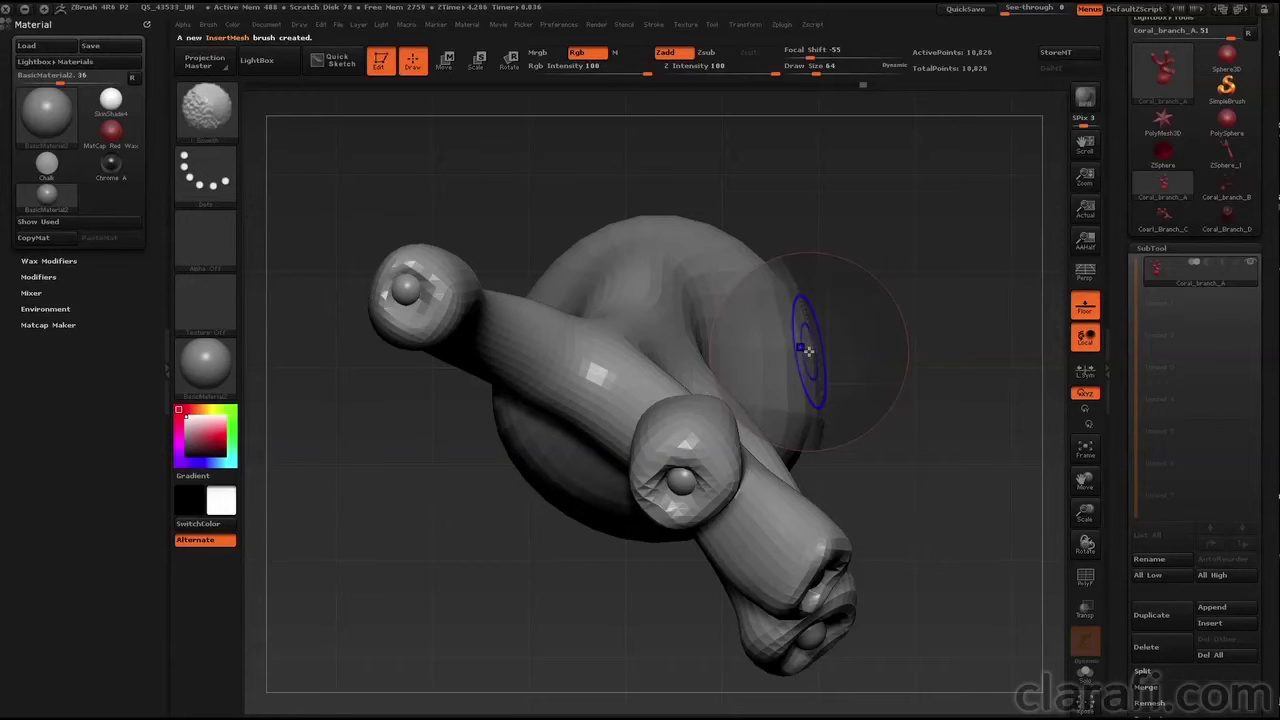
# - Try the new coral brush by inserting several small coral copies along the branches of Coral_branch_A
pyautogui.press('shift')
pyautogui.moveTo(839, 369)
pyautogui.mouseDown()
pyautogui.moveTo(778, 332)
pyautogui.moveTo(796, 384)
pyautogui.mouseUp()
pyautogui.moveTo(720, 336); pyautogui.dragTo(746, 392)
pyautogui.moveTo(628, 324); pyautogui.dragTo(715, 397)
pyautogui.moveTo(641, 378); pyautogui.dragTo(738, 452)
pyautogui.moveTo(519, 331); pyautogui.dragTo(617, 394)
pyautogui.moveTo(600, 563)
pyautogui.mouseDown()
pyautogui.moveTo(549, 571)
pyautogui.moveTo(594, 563)
pyautogui.mouseUp()
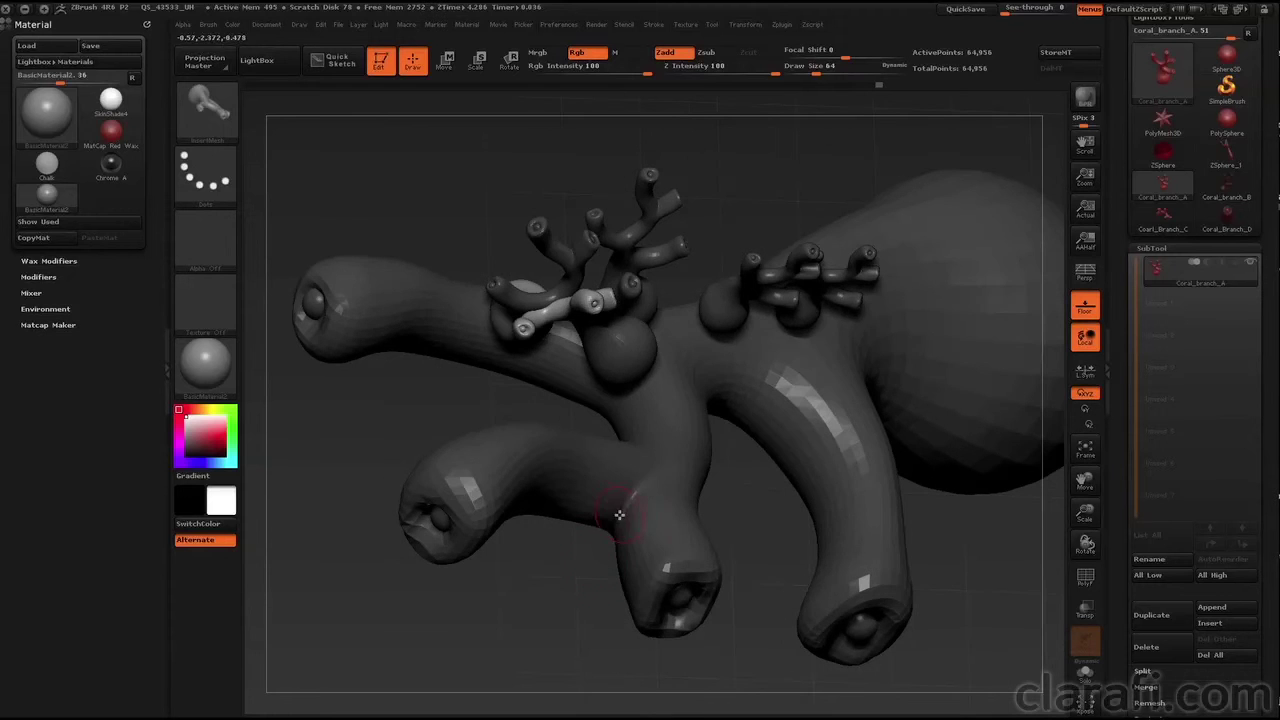
# - Undo all the test coral insertions on Coral_branch_A
pyautogui.hotkey('ctrl', 'z')
pyautogui.hotkey('ctrl', 'z')
pyautogui.hotkey('ctrl', 'z')
pyautogui.hotkey('ctrl', 'z')
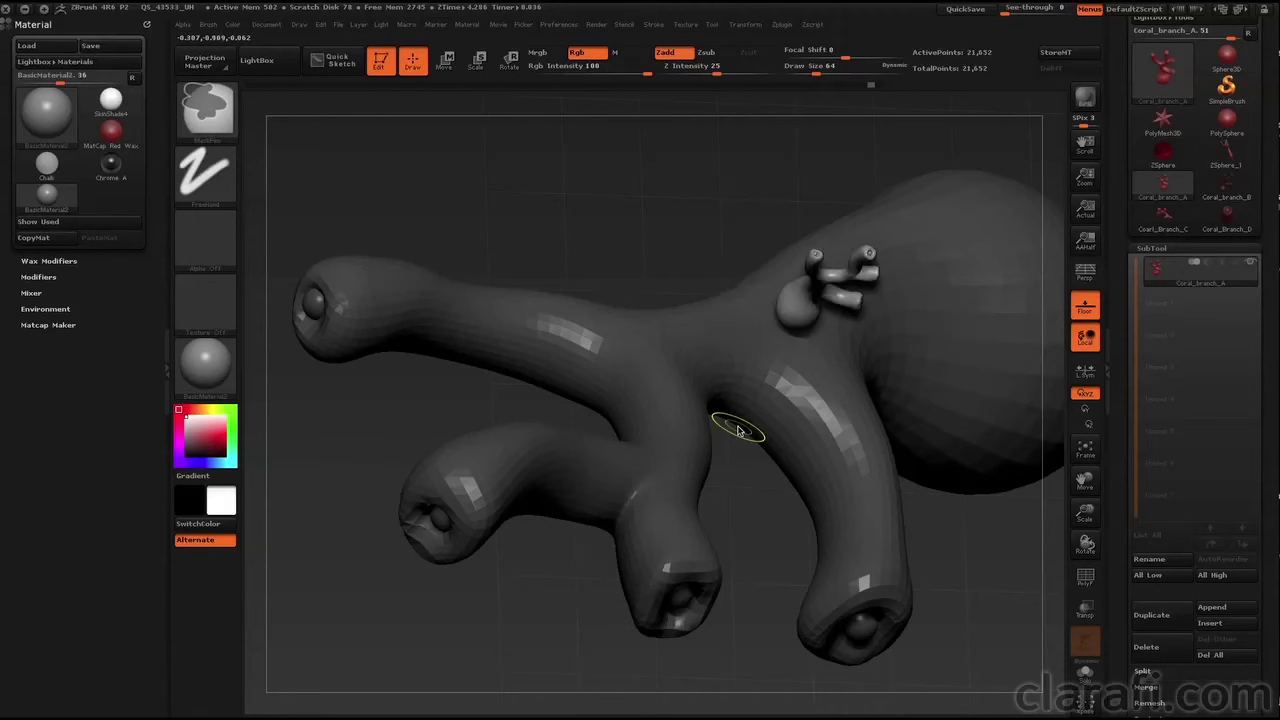
pyautogui.hotkey('ctrl', 'z')
# - Switch to Coral_branch_B with its tips facing the view and append the mesh to the current InsertMesh brush
pyautogui.moveTo(751, 497); pyautogui.dragTo(935, 455)
pyautogui.moveTo(908, 280); pyautogui.dragTo(879, 260)
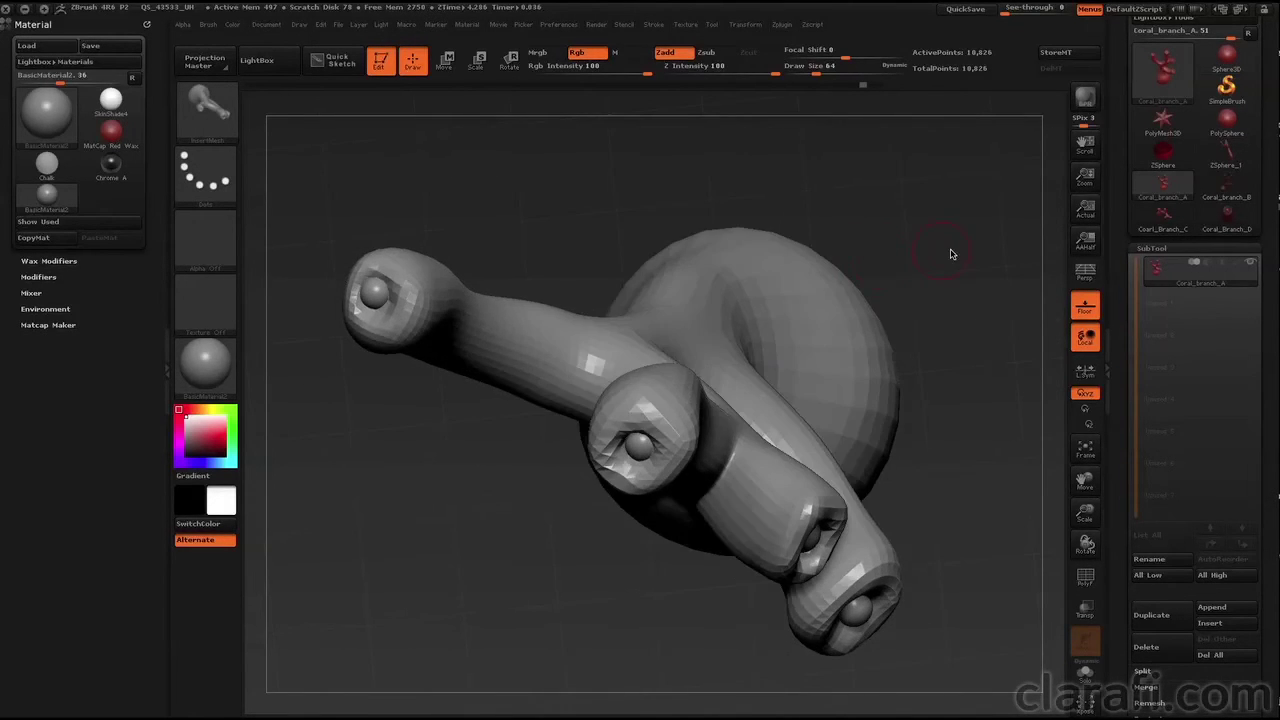
pyautogui.click(1219, 193)
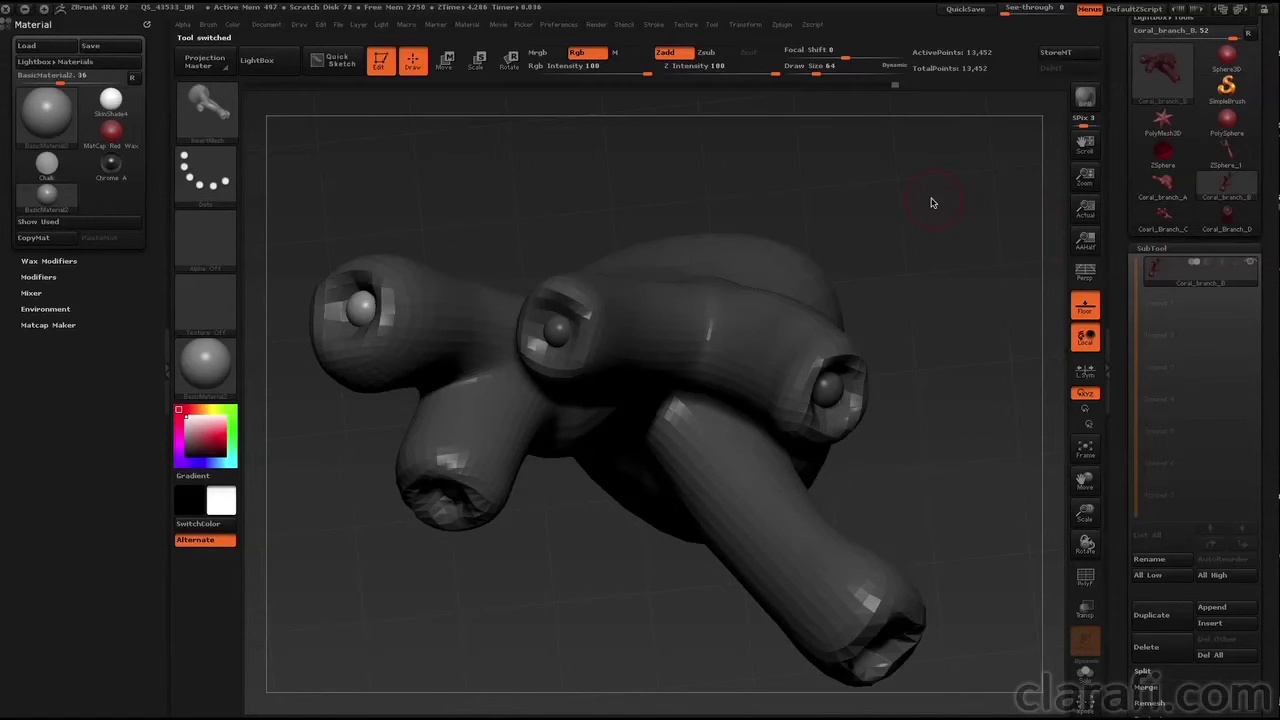
pyautogui.moveTo(943, 247); pyautogui.dragTo(914, 234)
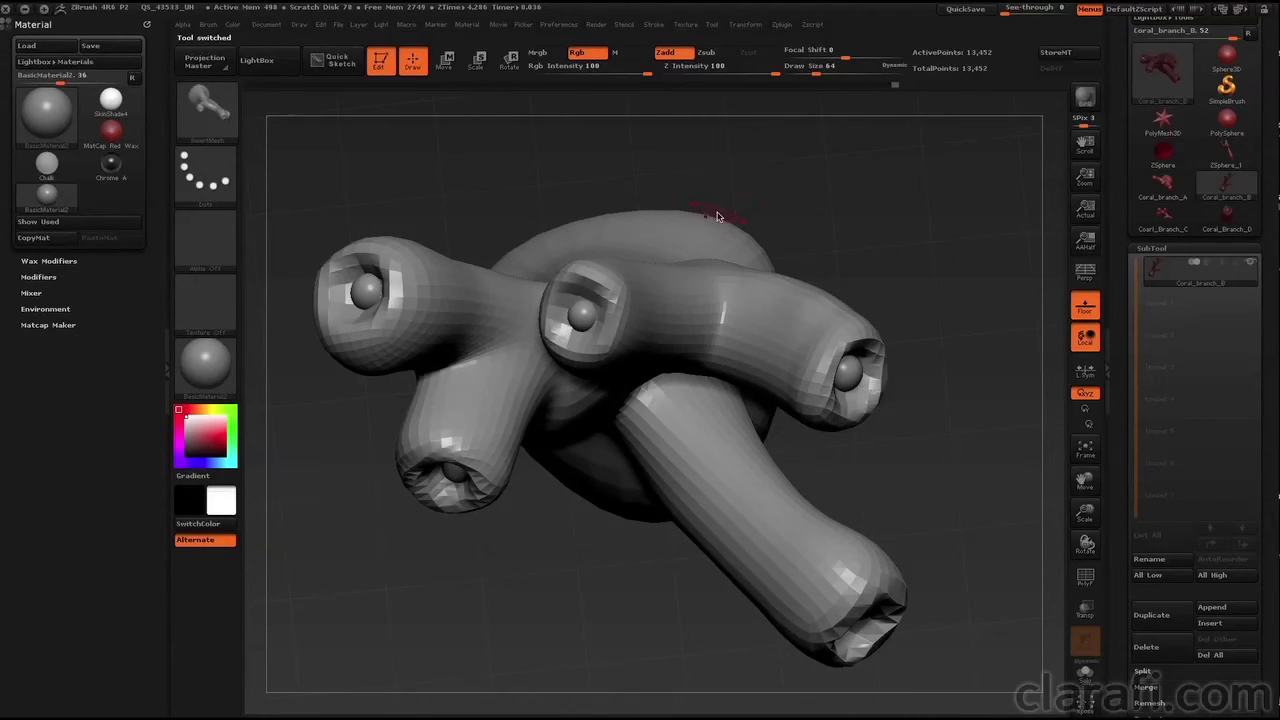
pyautogui.click(208, 24)
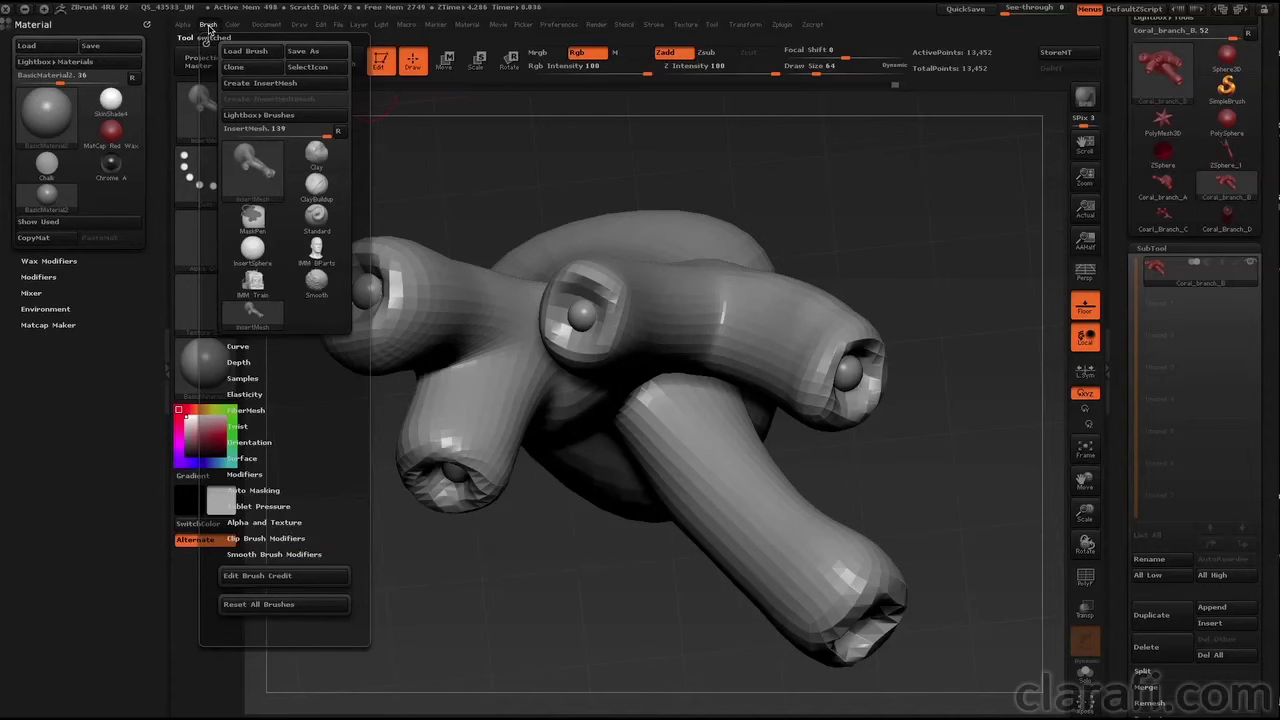
pyautogui.click(285, 85)
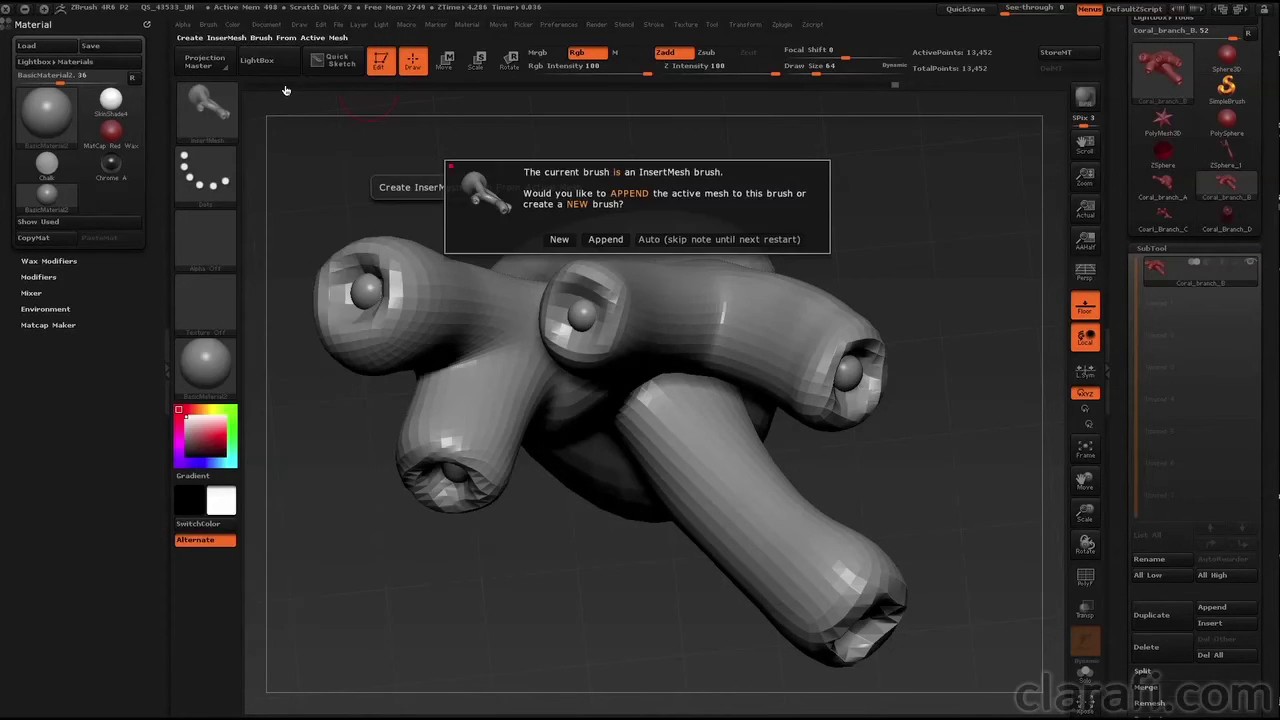
pyautogui.click(604, 240)
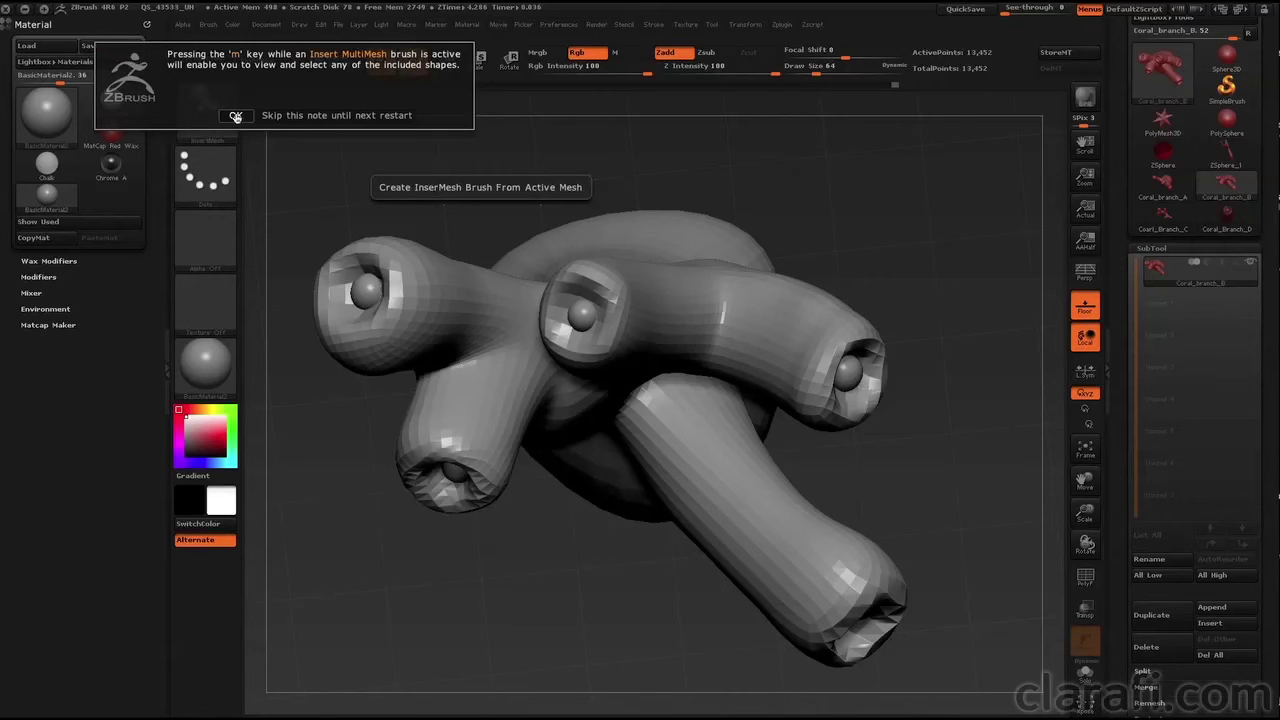
pyautogui.click(235, 116)
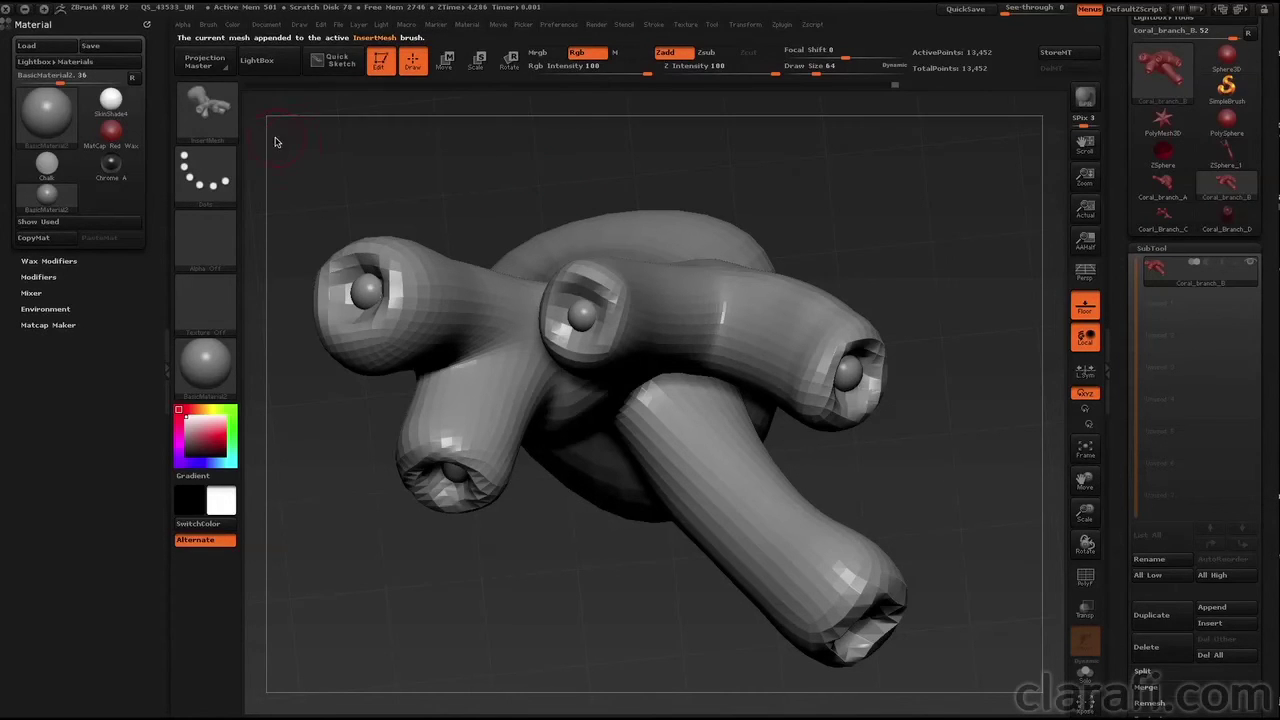
# - Check the coral brush's inserts by picking Coral_branch_A and Coral_branch_B in turn
pyautogui.press('m')
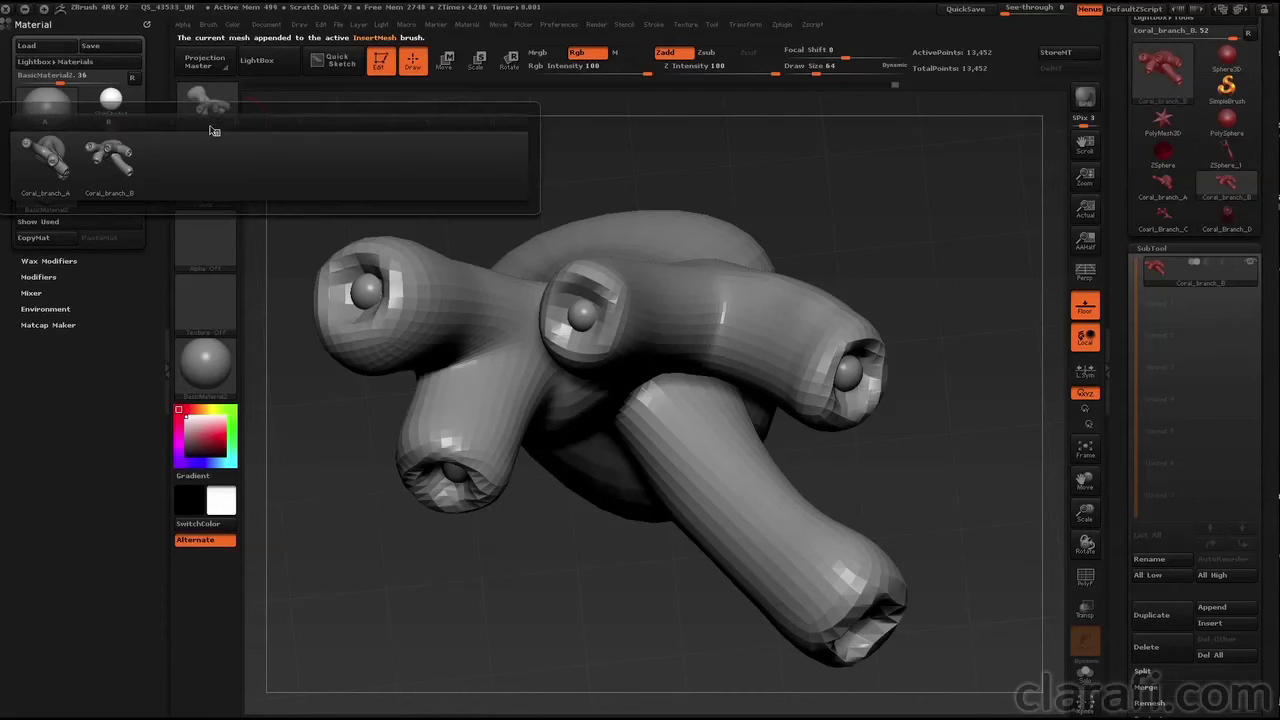
pyautogui.click(44, 166)
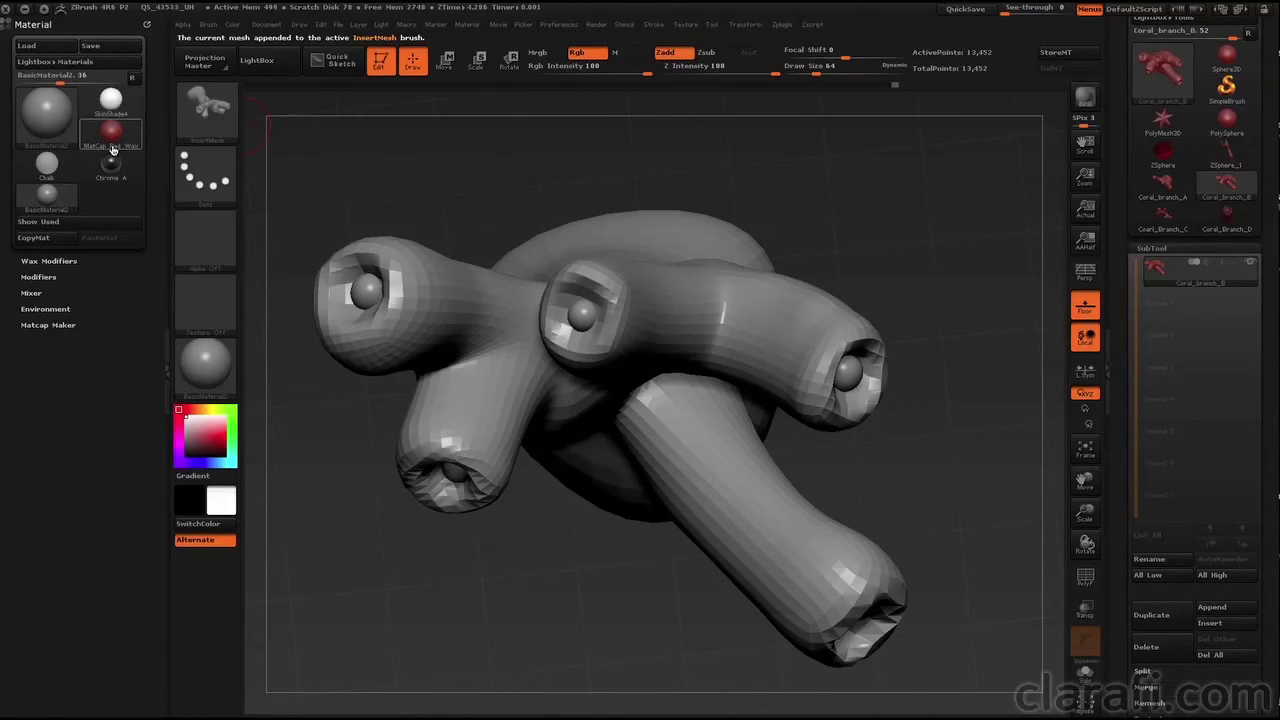
pyautogui.click(205, 118)
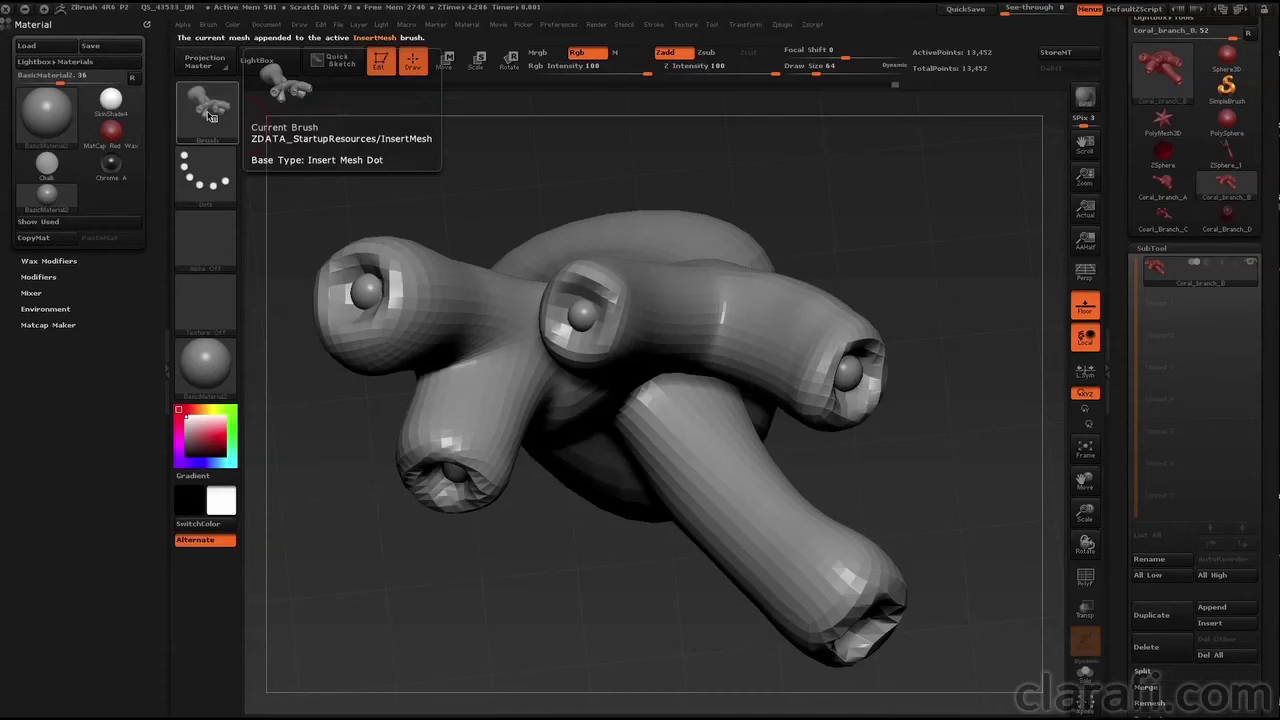
pyautogui.press('m')
pyautogui.click(120, 162)
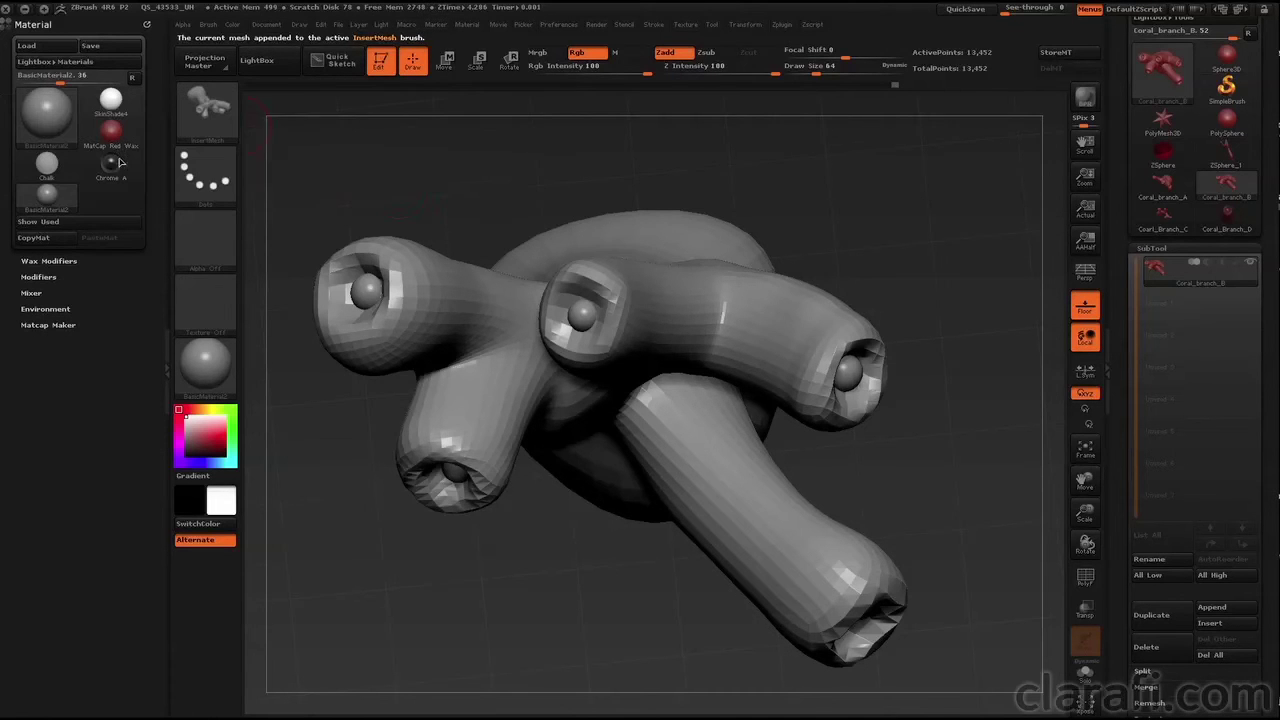
# - Switch to Coarl_Branch_C with its tips facing the view and append it to the coral InsertMesh brush
pyautogui.moveTo(631, 234); pyautogui.dragTo(856, 218)
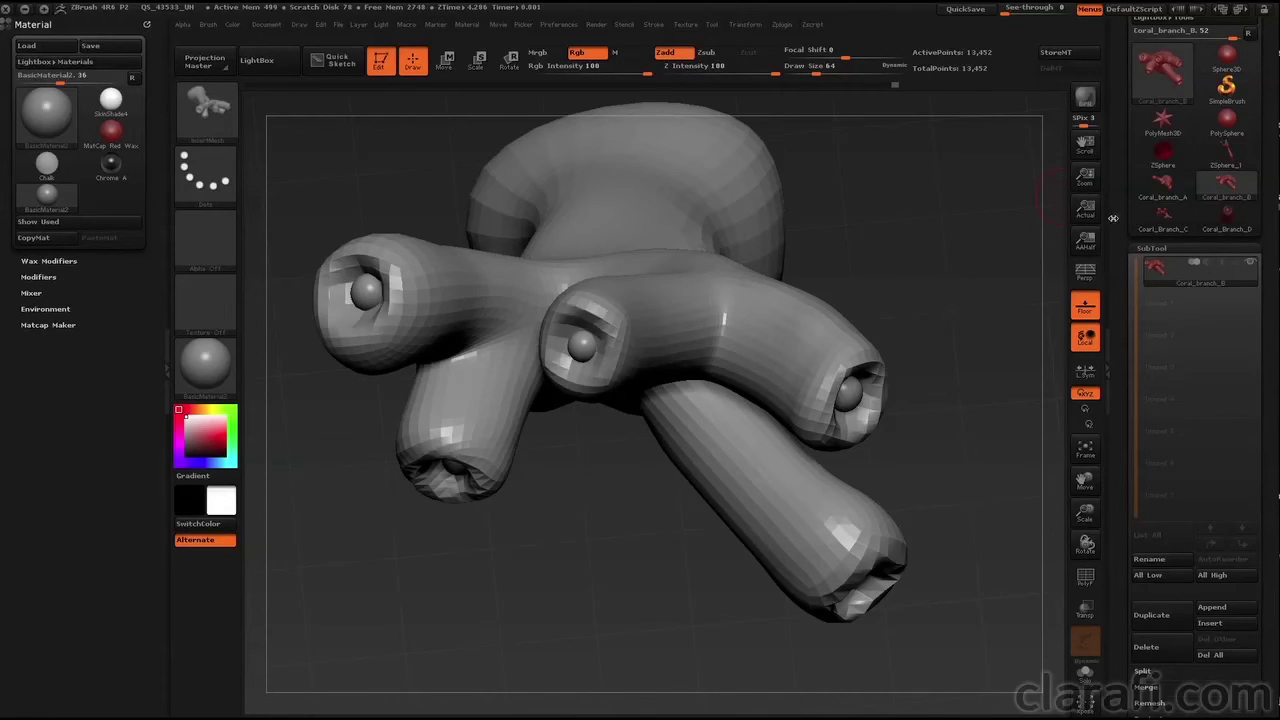
pyautogui.click(1169, 221)
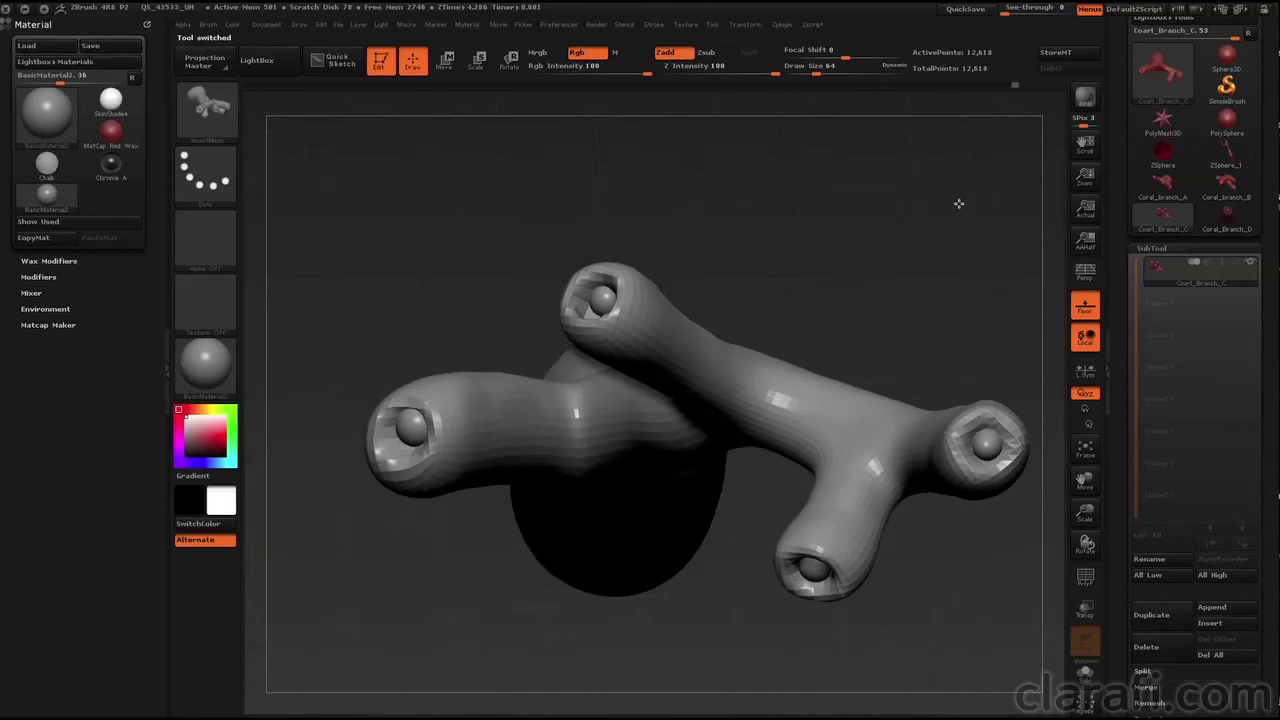
pyautogui.moveTo(1088, 480); pyautogui.dragTo(1056, 458)
pyautogui.moveTo(904, 258); pyautogui.dragTo(886, 252)
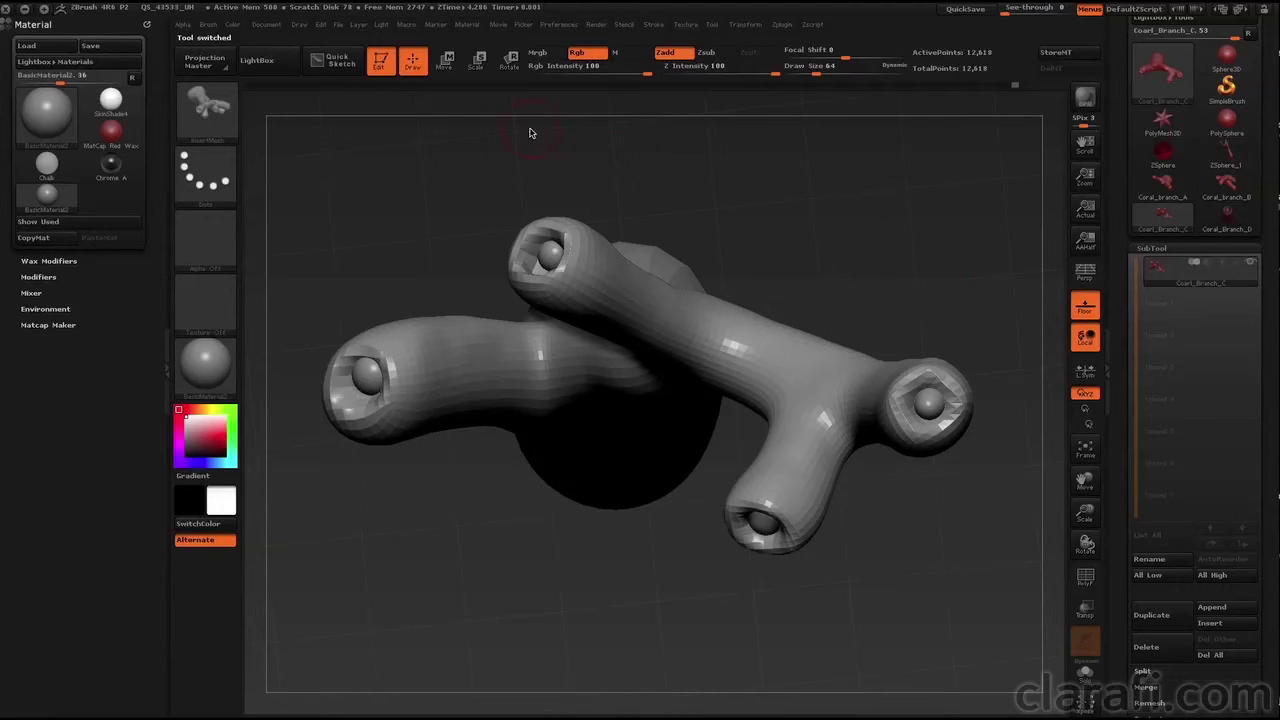
pyautogui.click(208, 25)
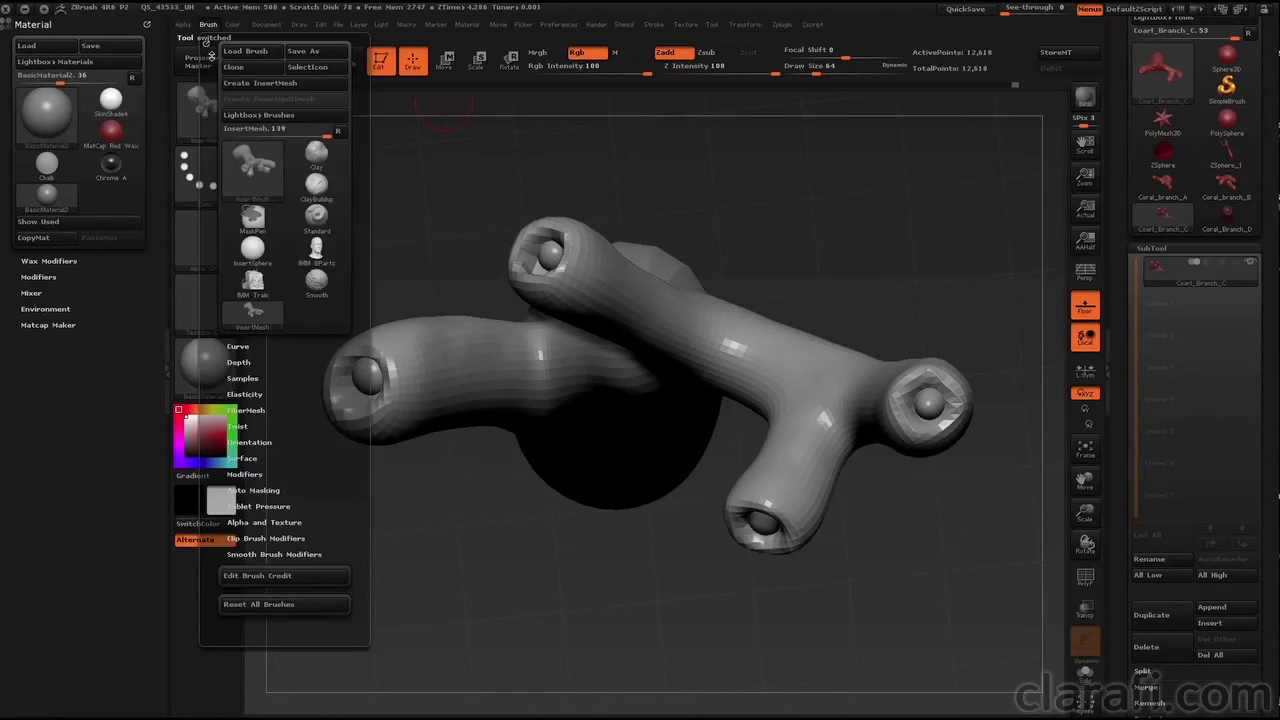
pyautogui.click(250, 83)
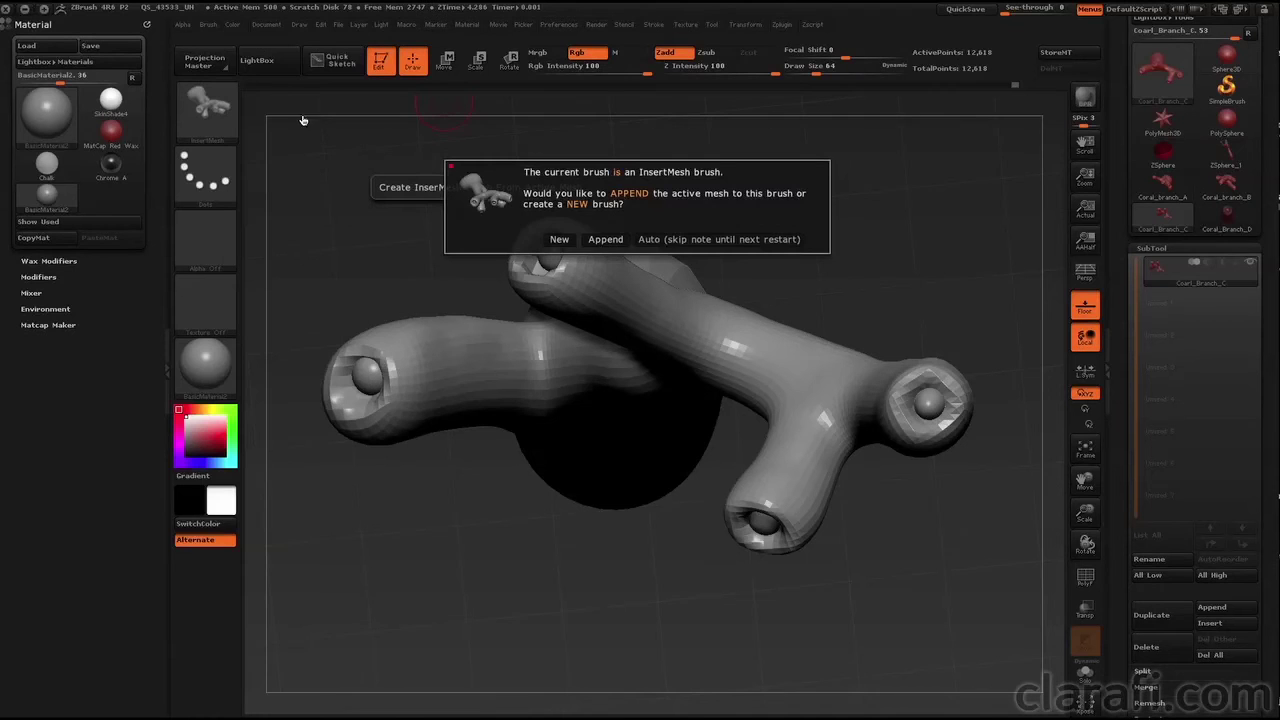
pyautogui.click(592, 240)
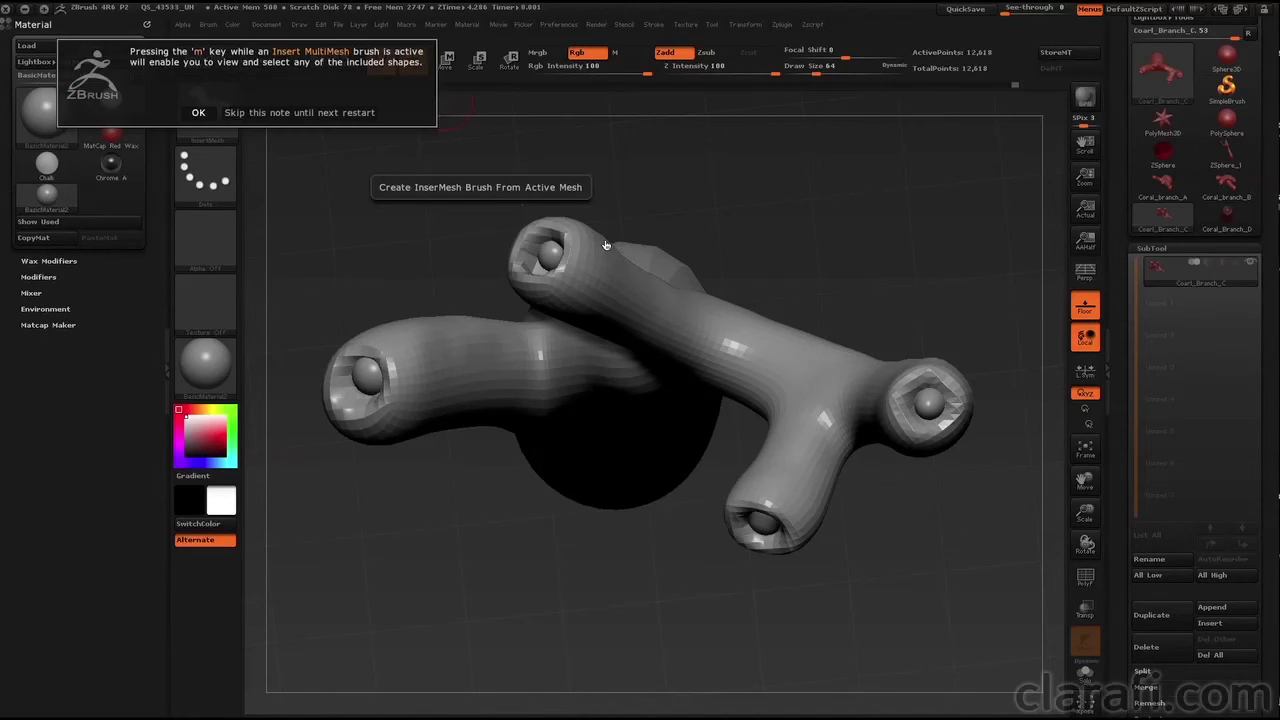
pyautogui.click(198, 112)
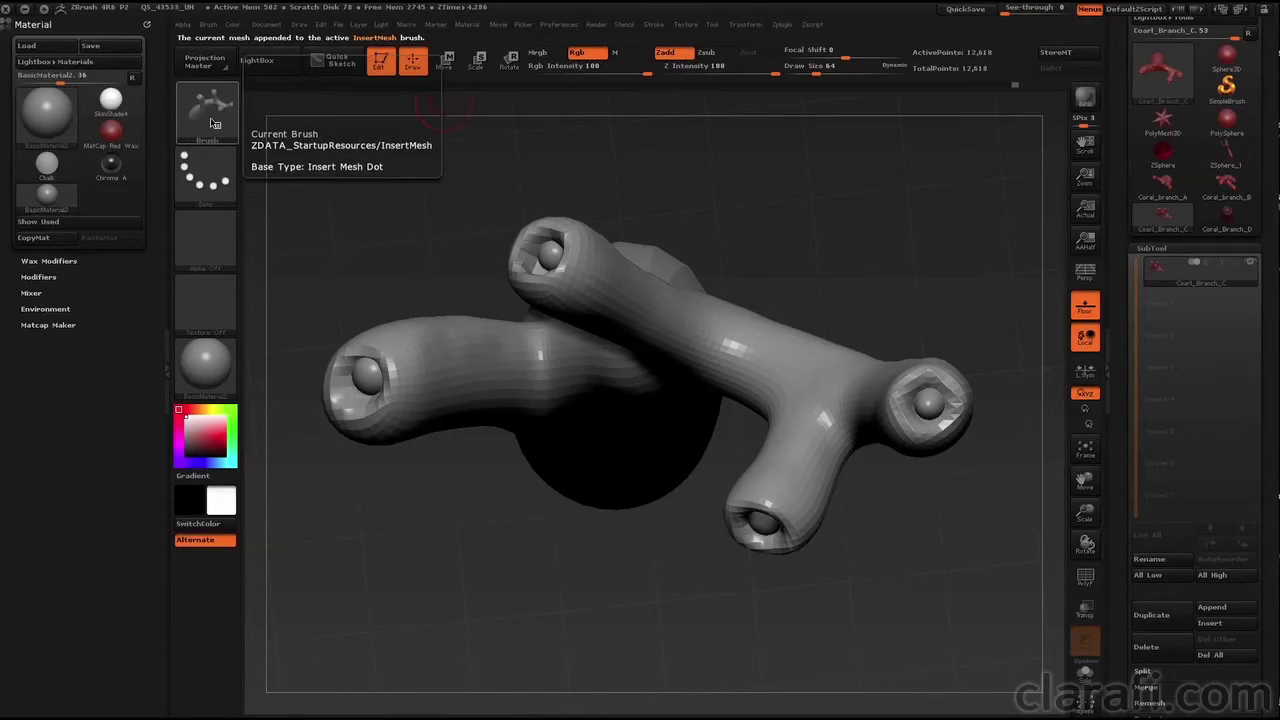
# - Show the coral brush's set of inserts to check which branch meshes it contains
pyautogui.click(212, 120)
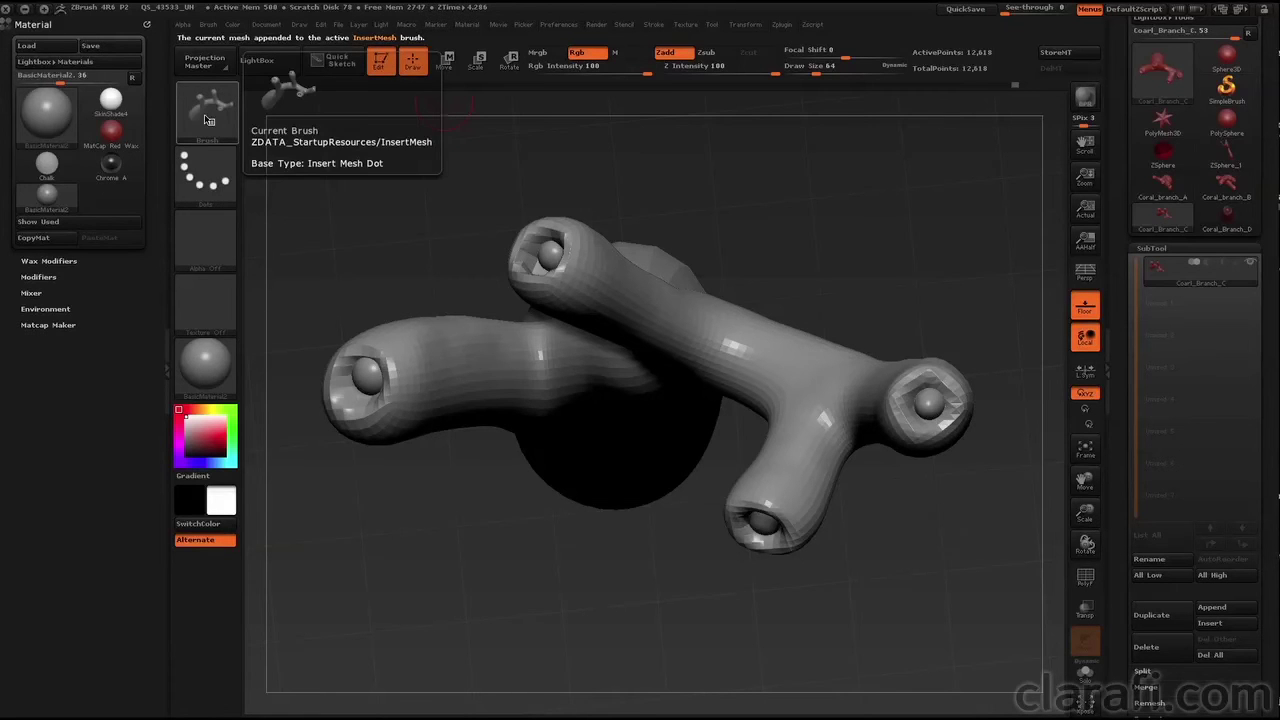
pyautogui.press('m')
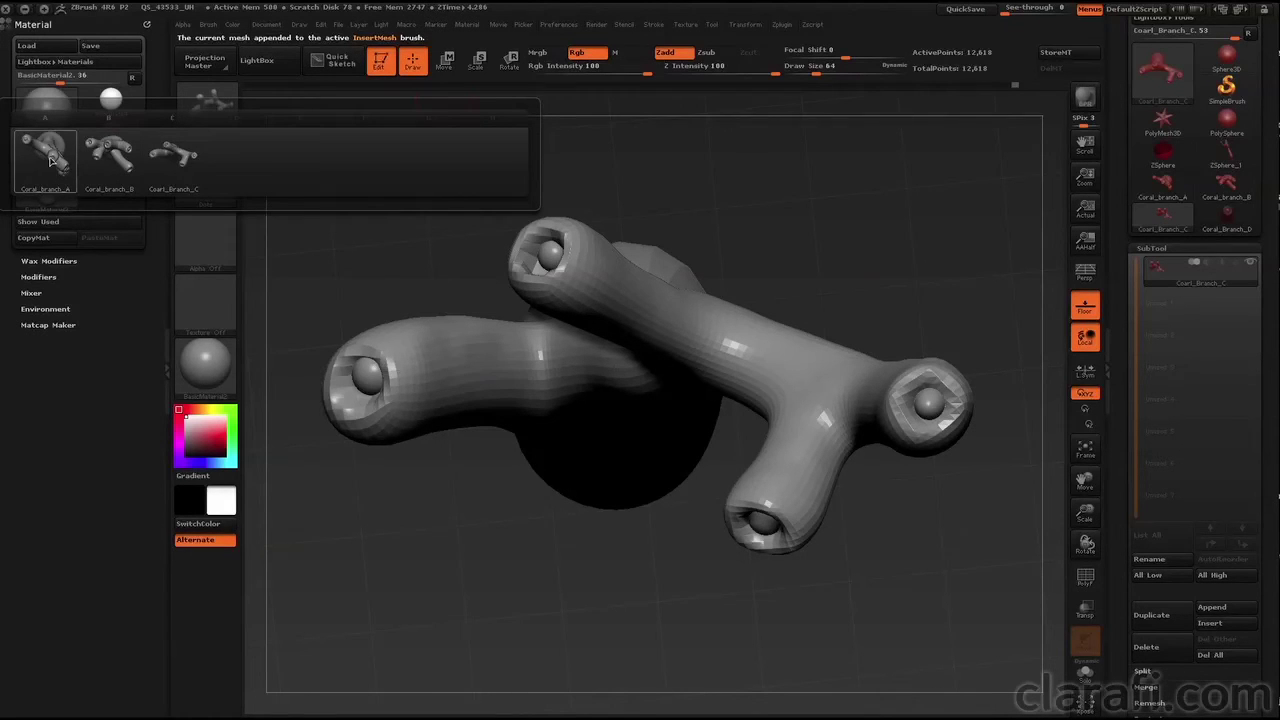
pyautogui.moveTo(113, 171)
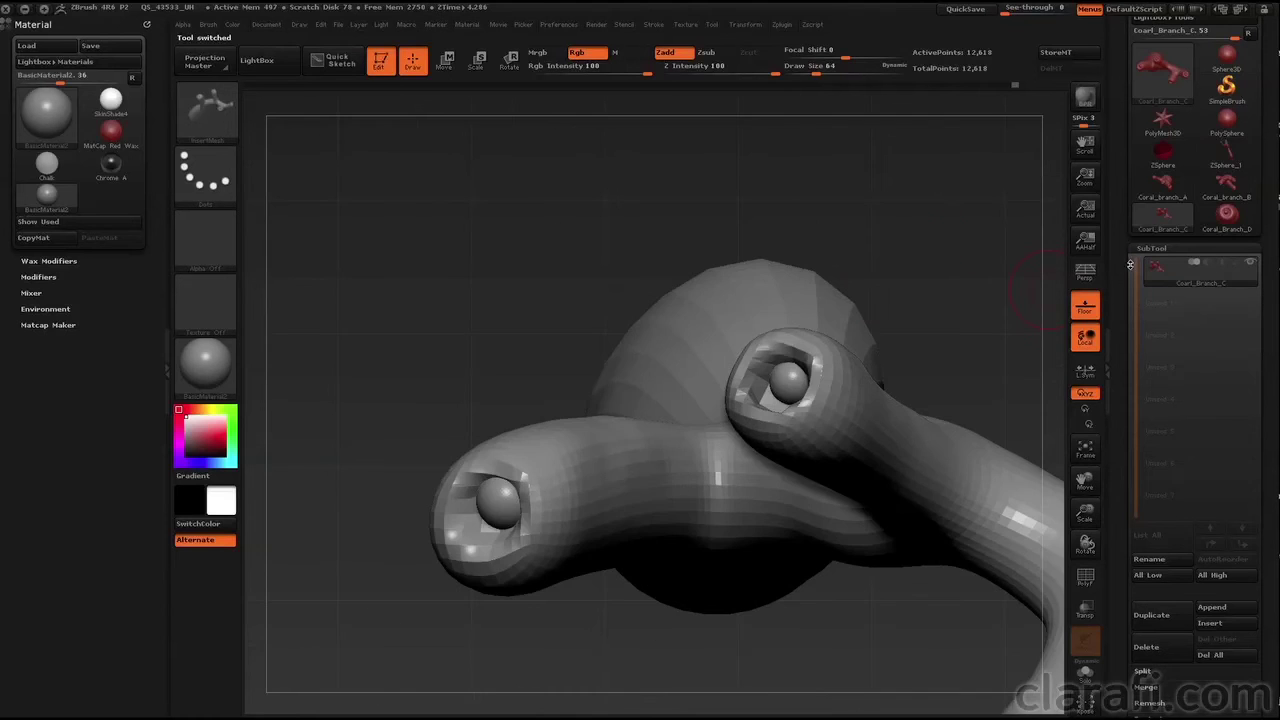
# - Switch to Coral_Branch_D with its tip facing the view and append the mesh to the current InsertMesh brush
pyautogui.click(1226, 213)
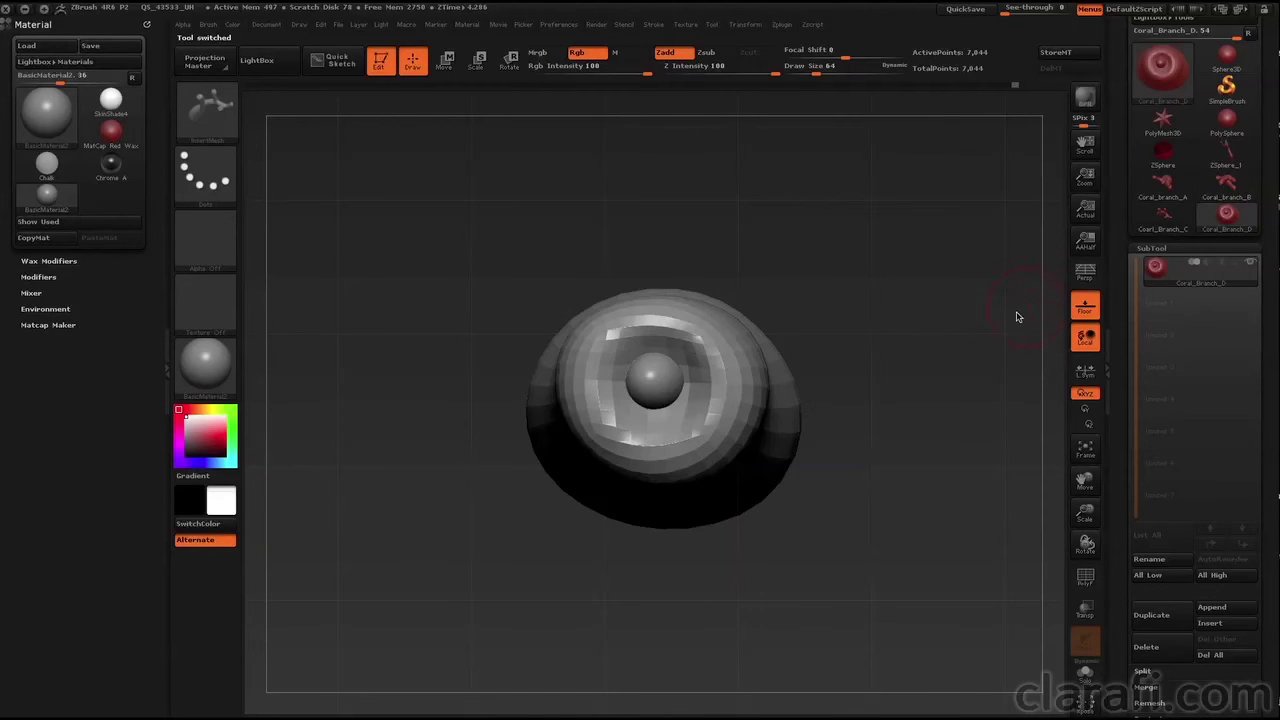
pyautogui.moveTo(979, 328)
pyautogui.mouseDown()
pyautogui.moveTo(974, 269)
pyautogui.moveTo(940, 266)
pyautogui.moveTo(977, 324)
pyautogui.mouseUp()
pyautogui.click(895, 299)
pyautogui.click(582, 234)
pyautogui.click(207, 25)
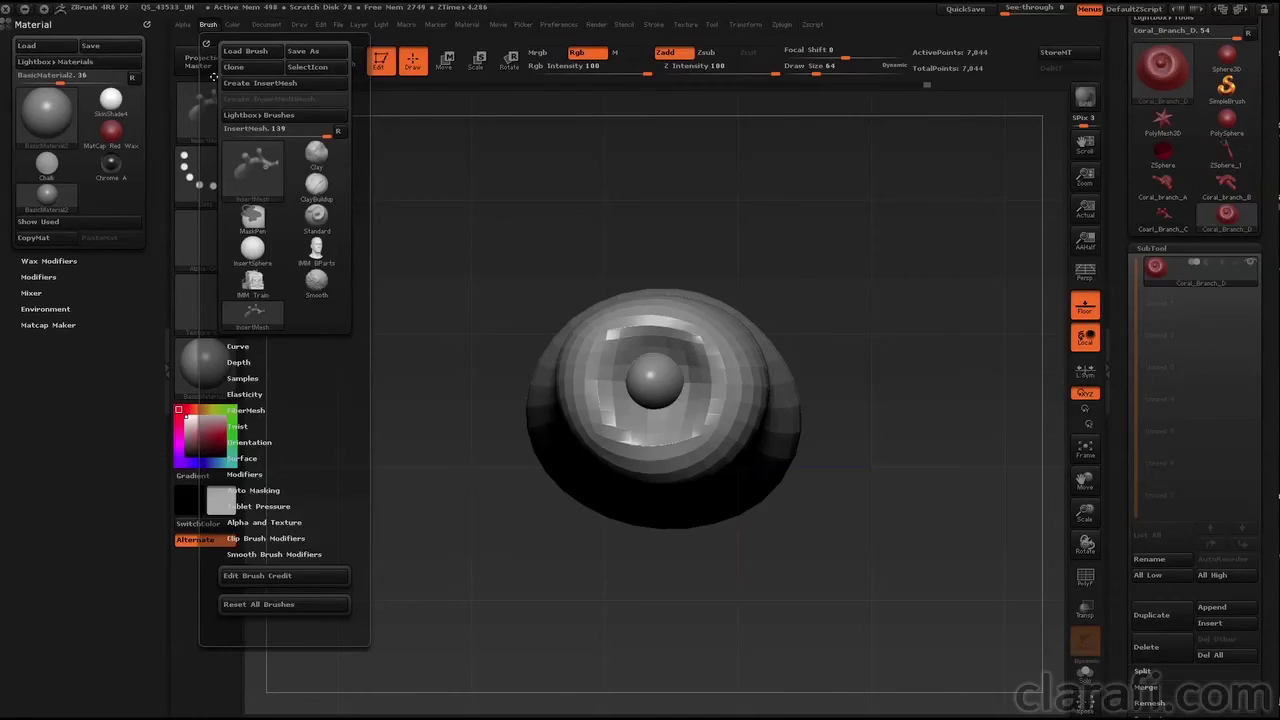
pyautogui.click(260, 84)
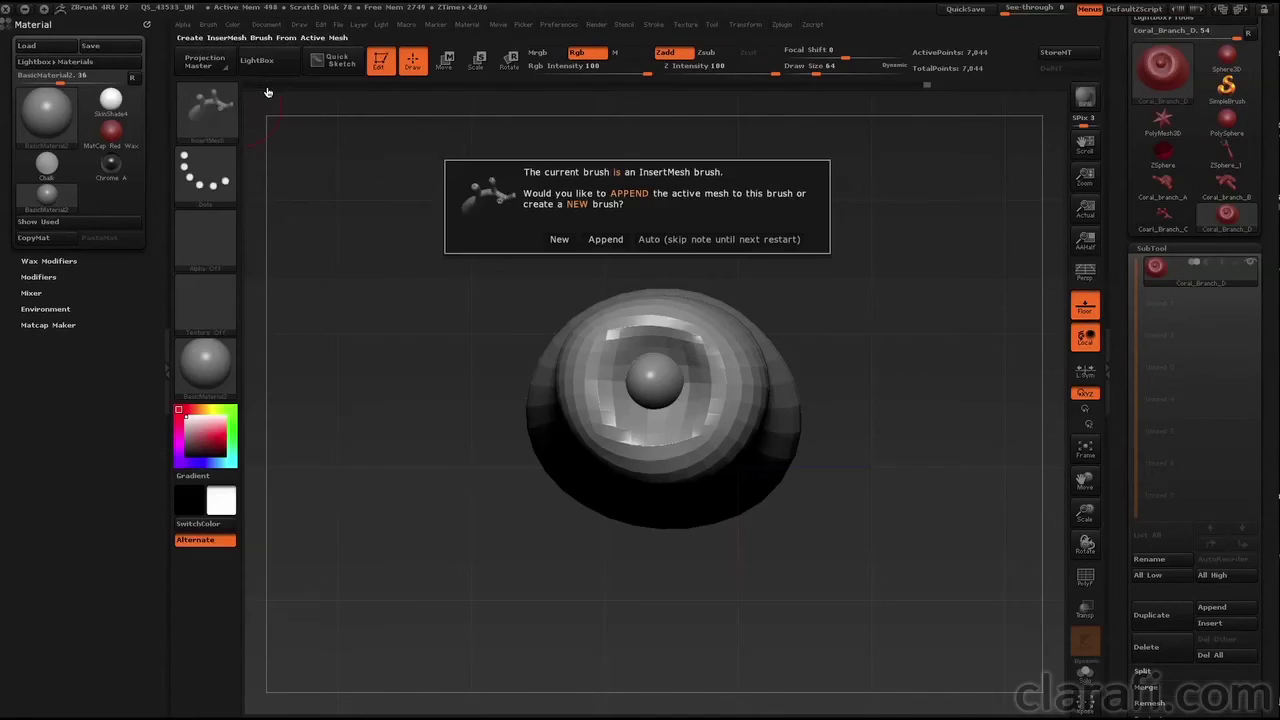
pyautogui.click(605, 240)
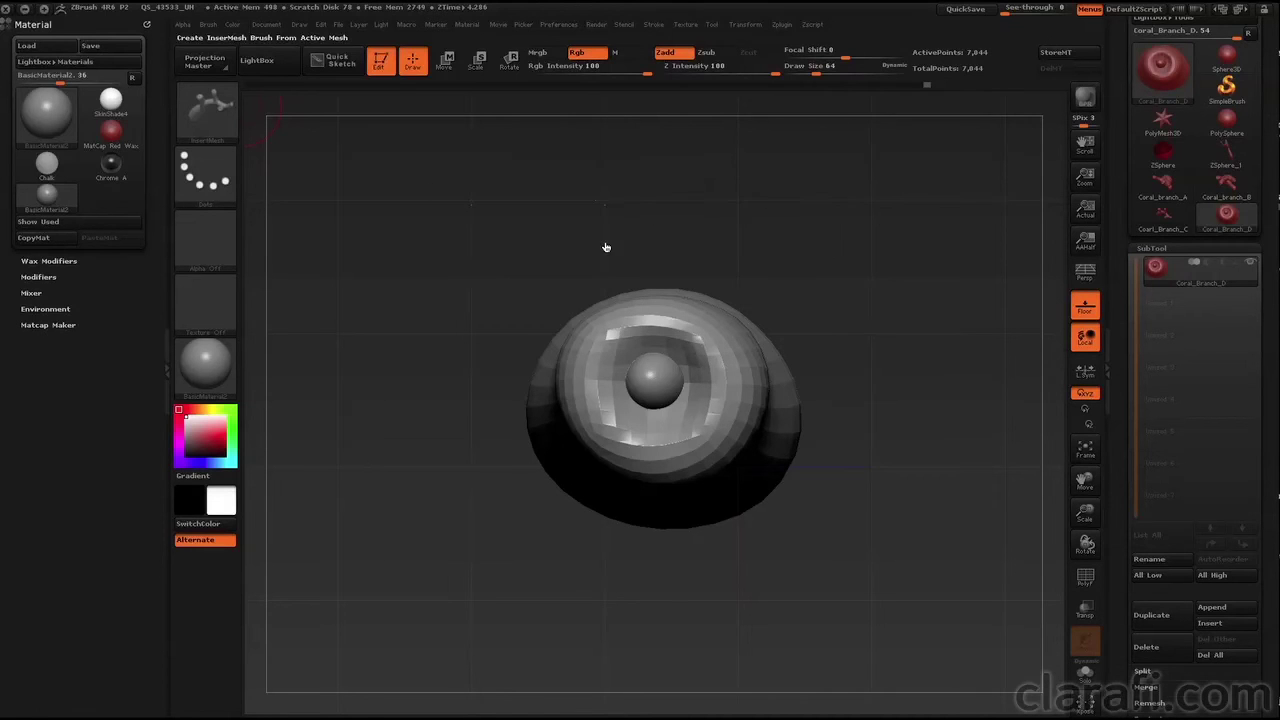
# - Show the brush's set of inserts to check that it contains all four coral branch meshes, A to D
pyautogui.click(220, 117)
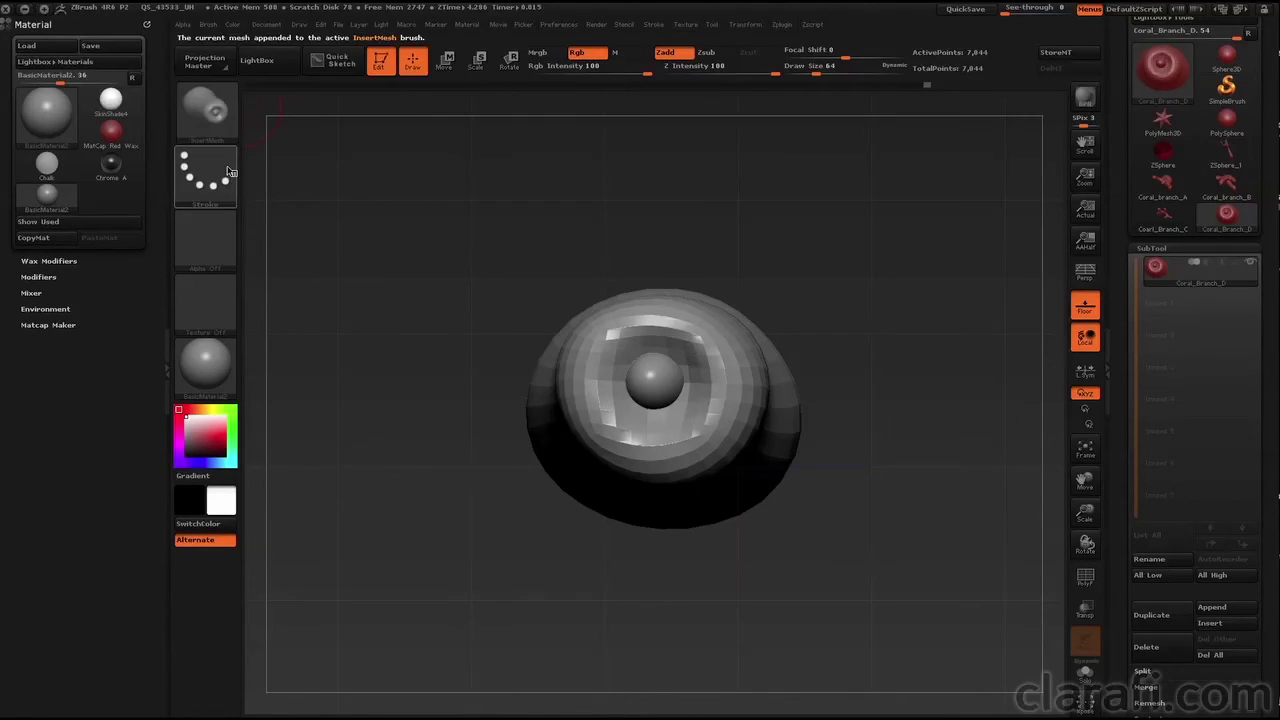
pyautogui.press('m')
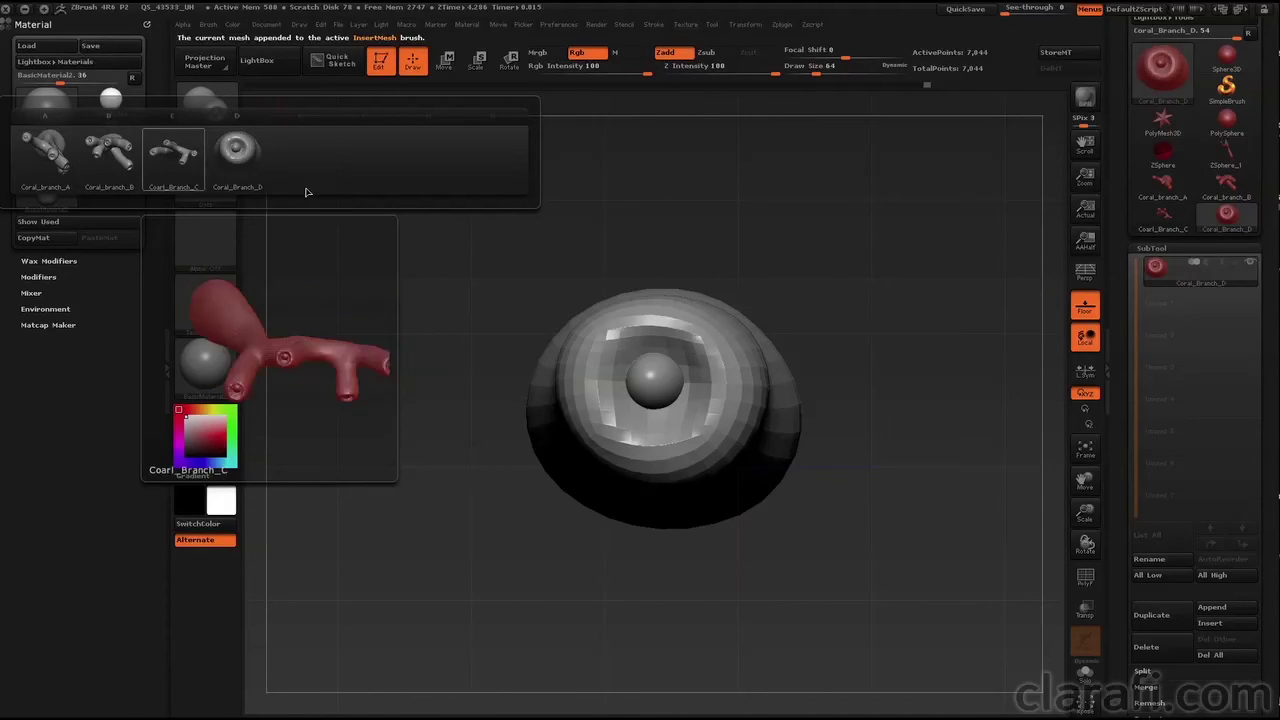
pyautogui.moveTo(434, 286)
pyautogui.mouseDown()
pyautogui.moveTo(357, 257)
pyautogui.moveTo(328, 202)
pyautogui.mouseUp()
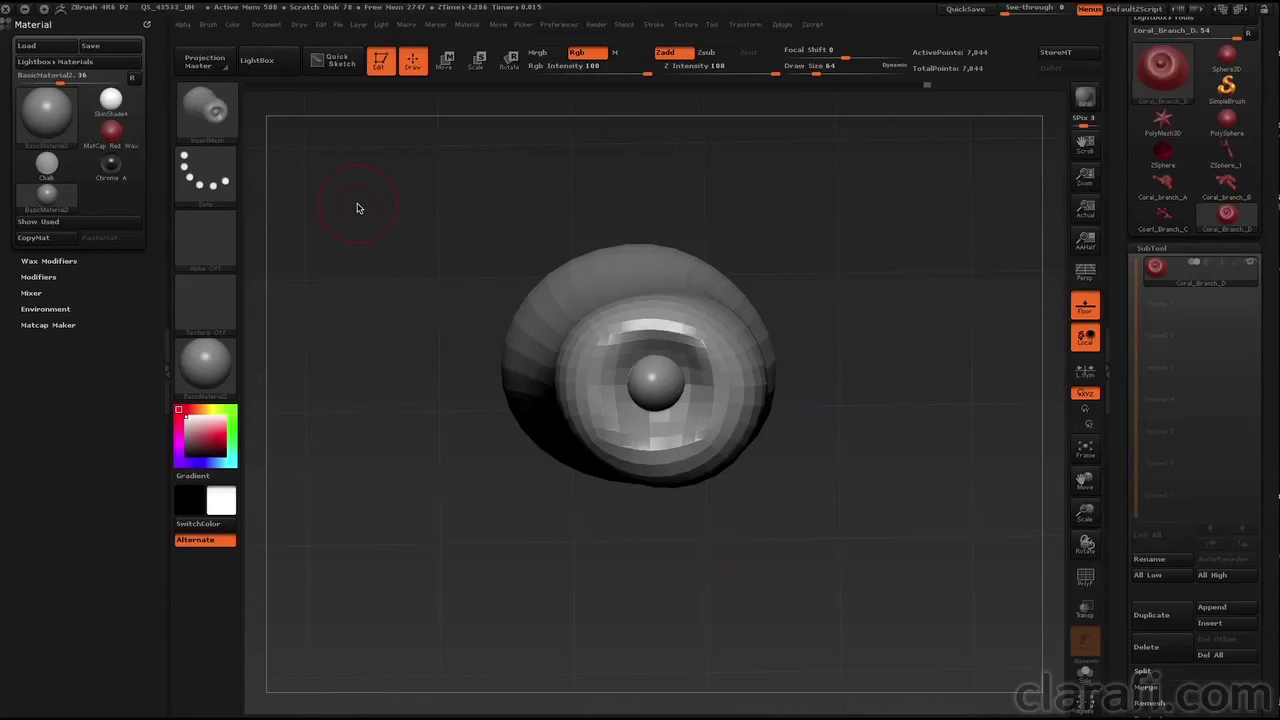
pyautogui.moveTo(349, 193); pyautogui.dragTo(348, 181)
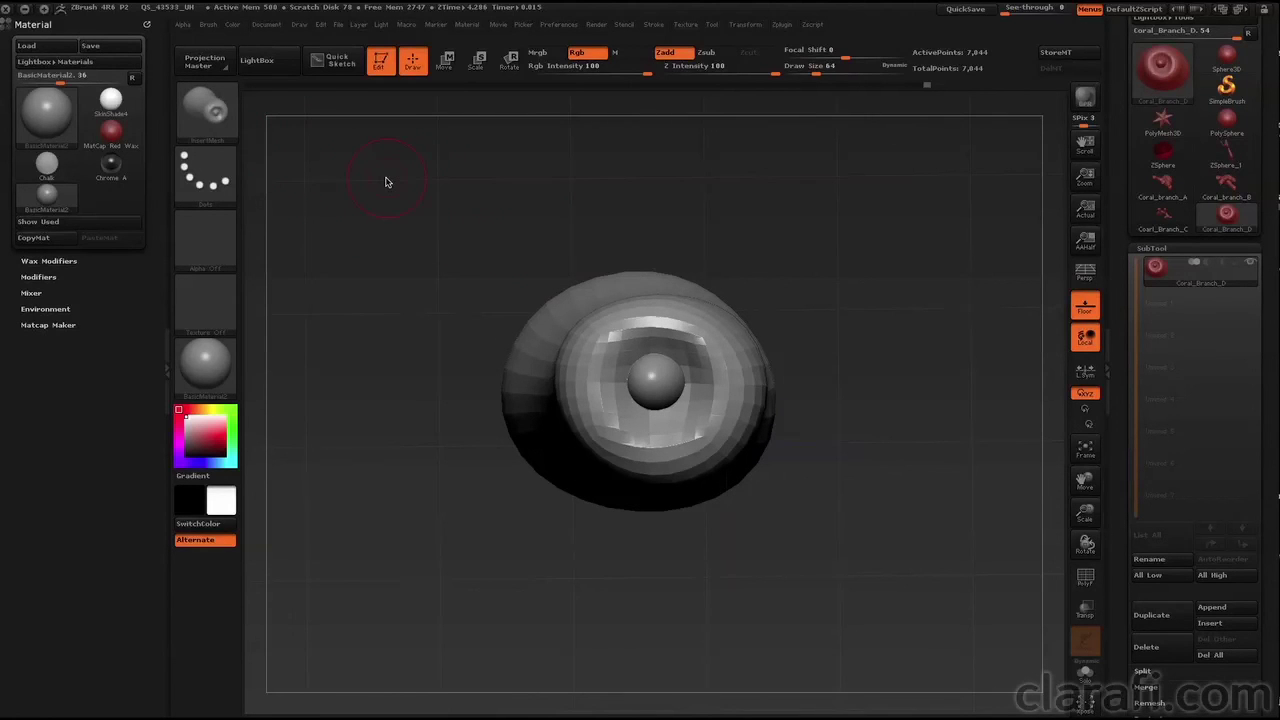
# - Save the InsertMesh brush as the brush preset coral_brush in the Coral_modeling_tutorial_ZBrush folder
pyautogui.click(208, 24)
pyautogui.click(301, 53)
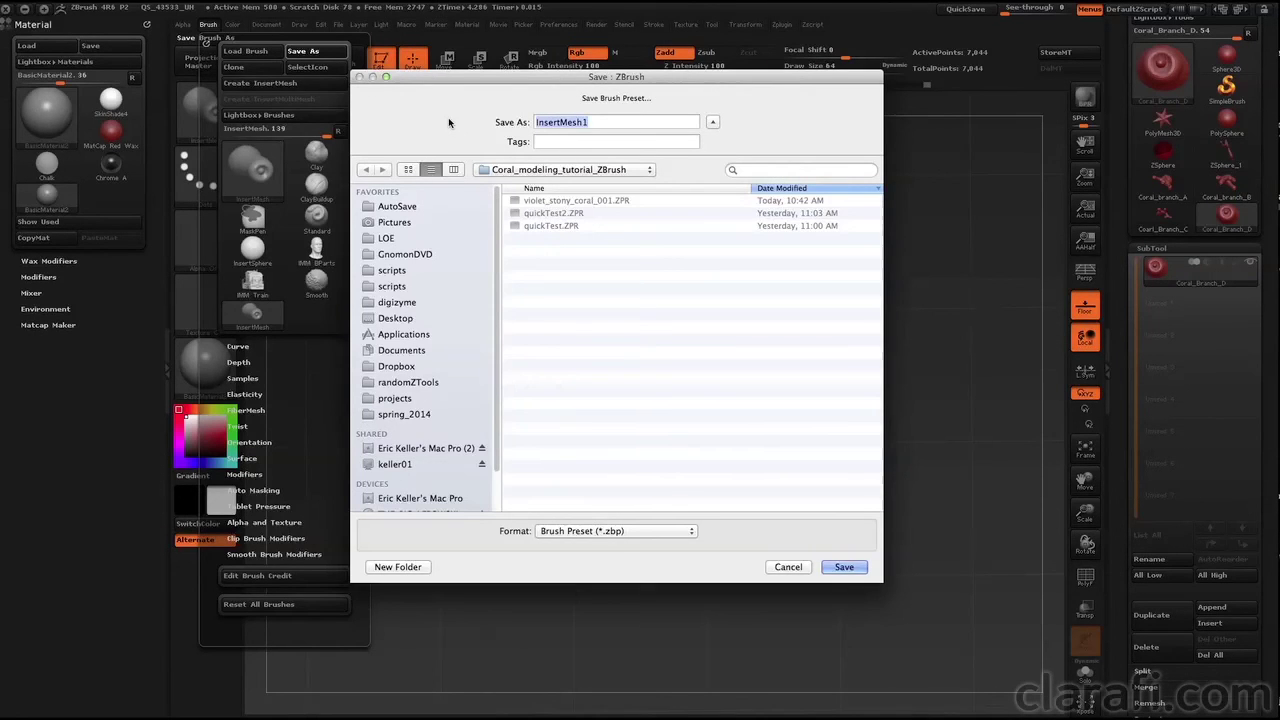
pyautogui.write('coral_brush')
pyautogui.click(844, 567)
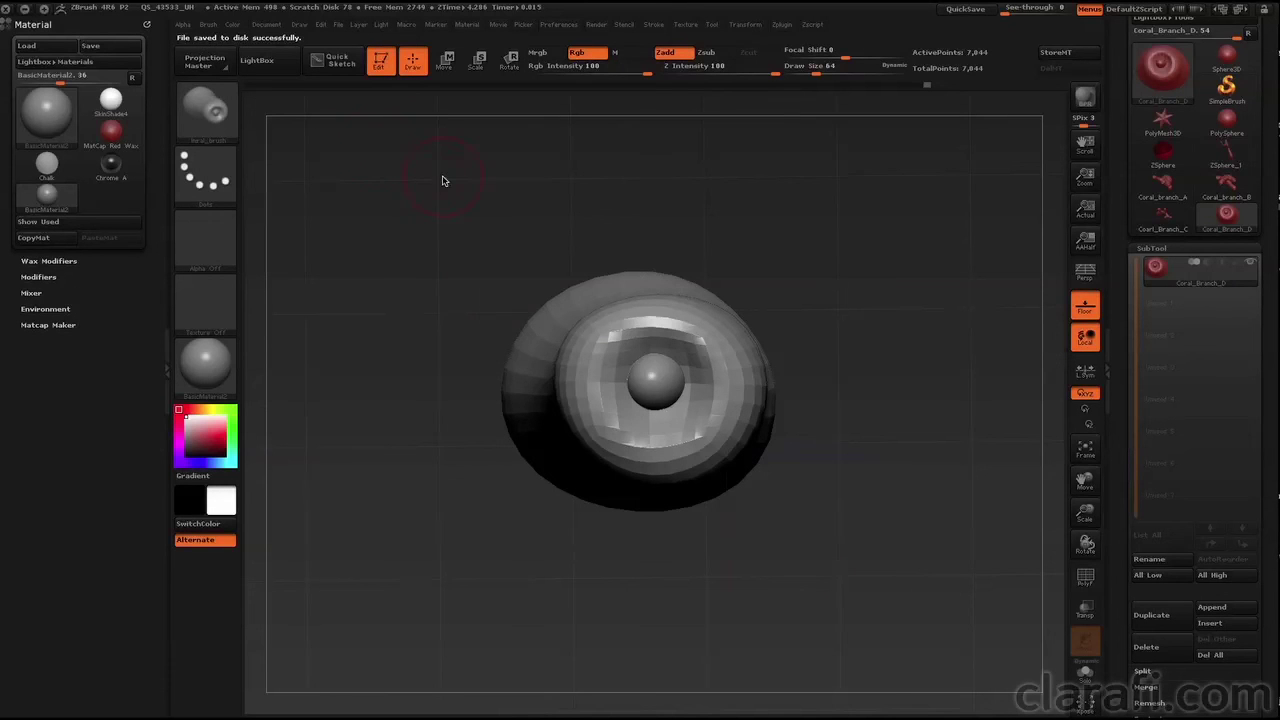
# - Look up coral_brush.ZBP among the loadable brush presets and leave the file browser without opening it
pyautogui.click(206, 26)
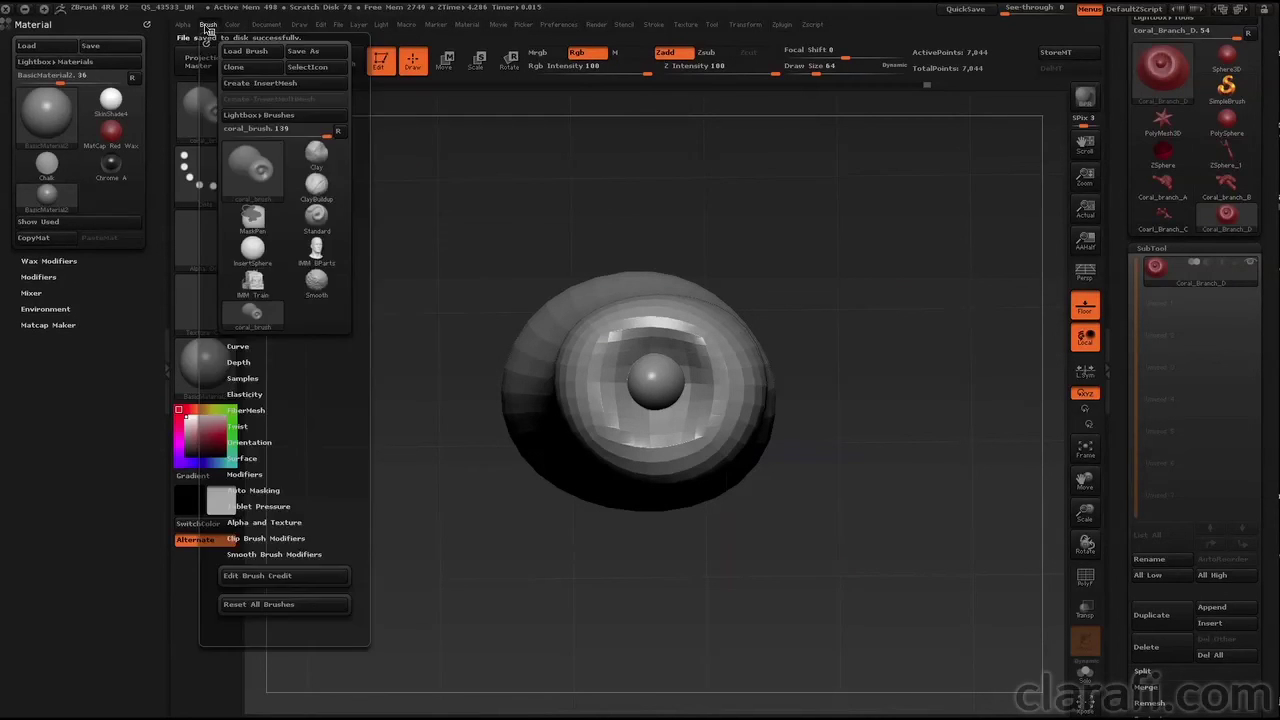
pyautogui.click(240, 51)
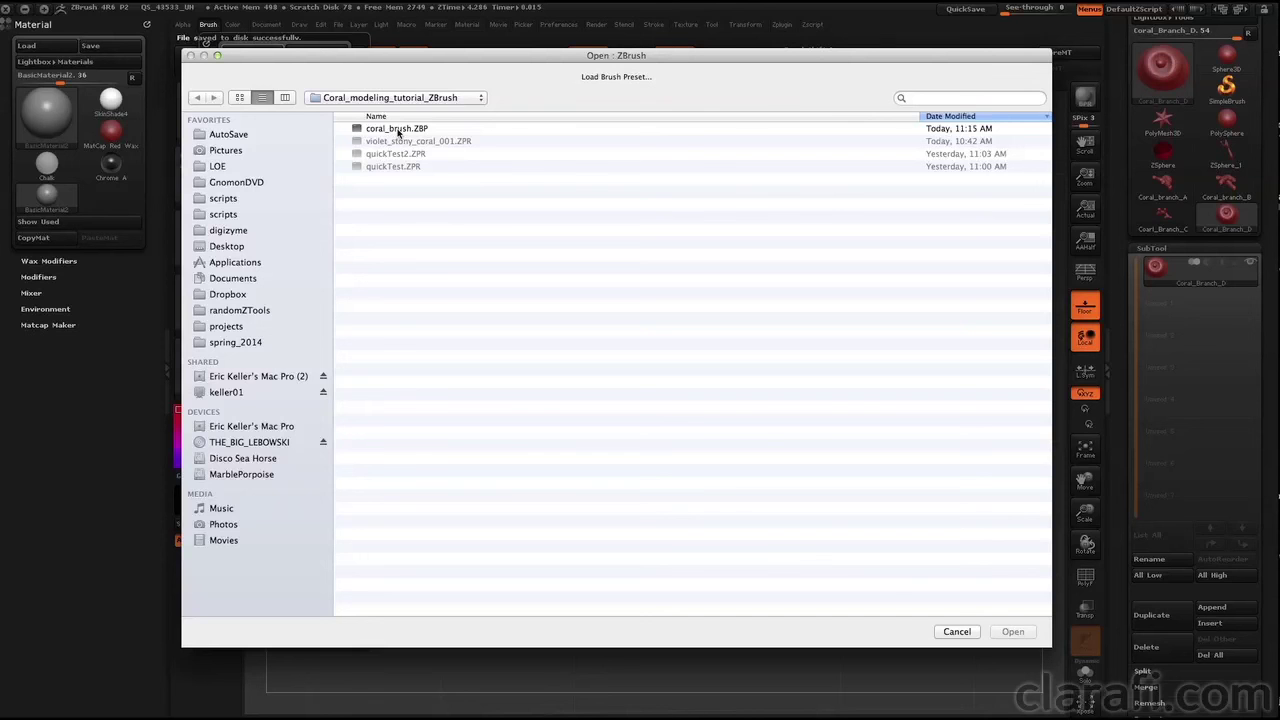
pyautogui.click(962, 634)
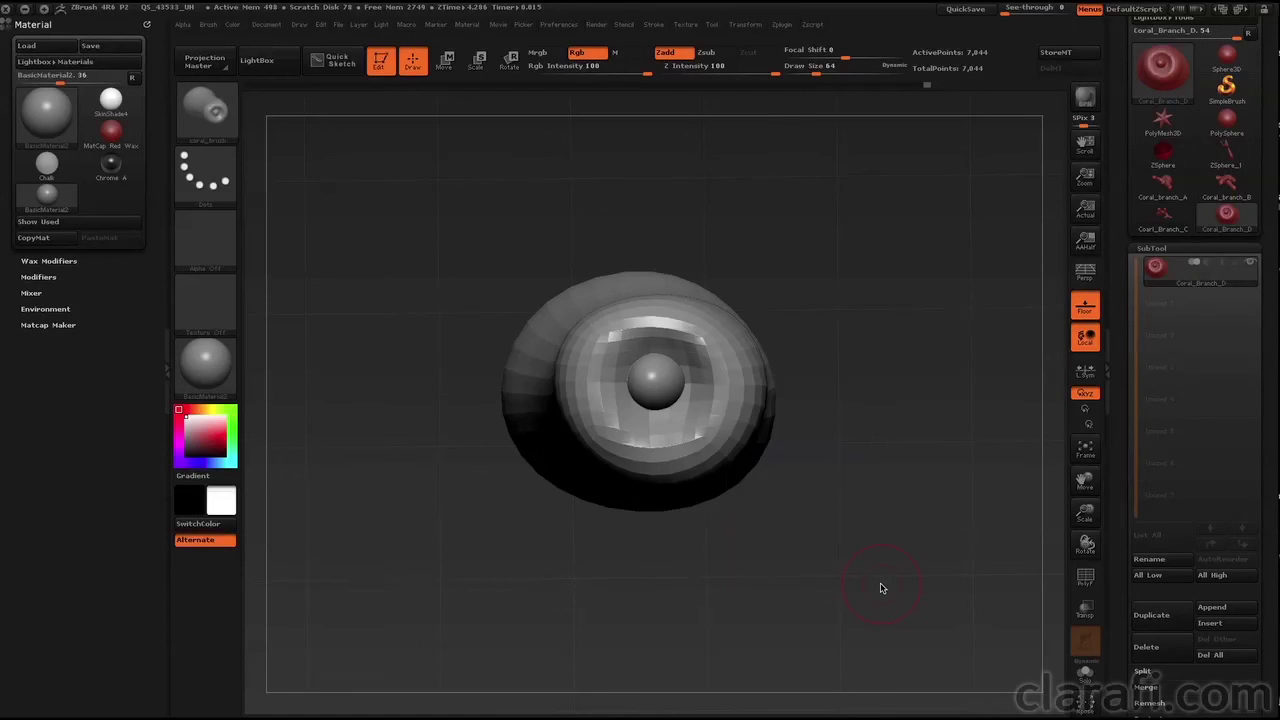
pyautogui.hotkey('ctrl', 'd')
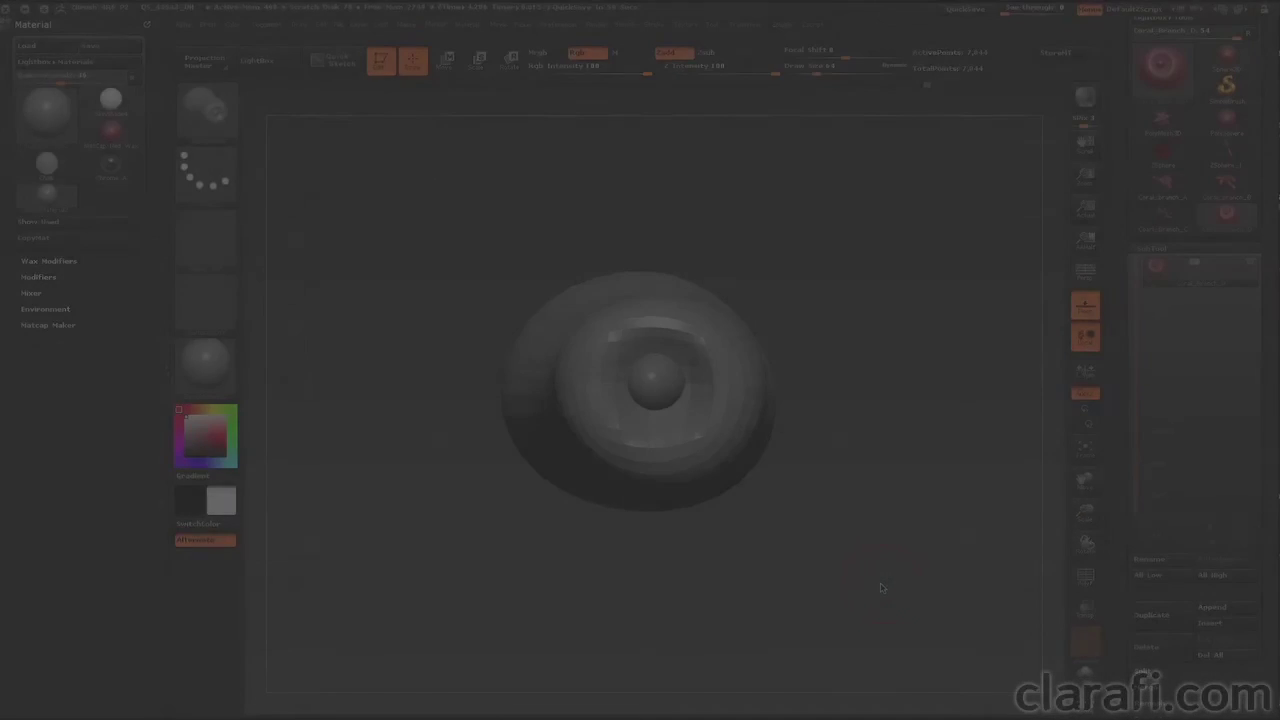